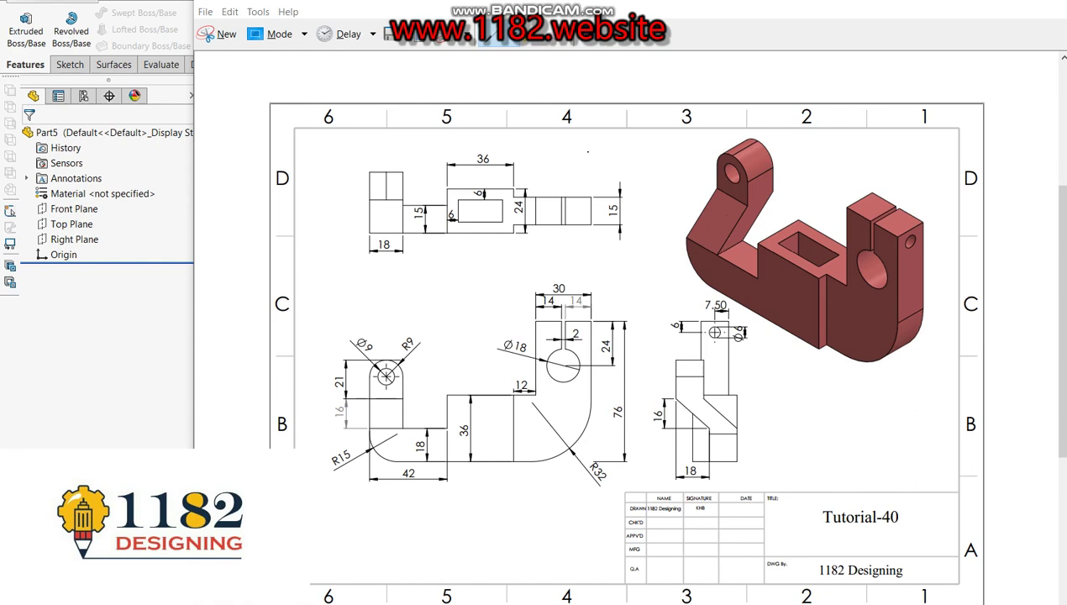
Circle the pocket's 36, 24 and 6 dimensions in red on the Tutorial-40 drawing and close it
{"action": "left_click", "coordinate": [495, 35]}
{"action": "left_click", "coordinate": [504, 57]}
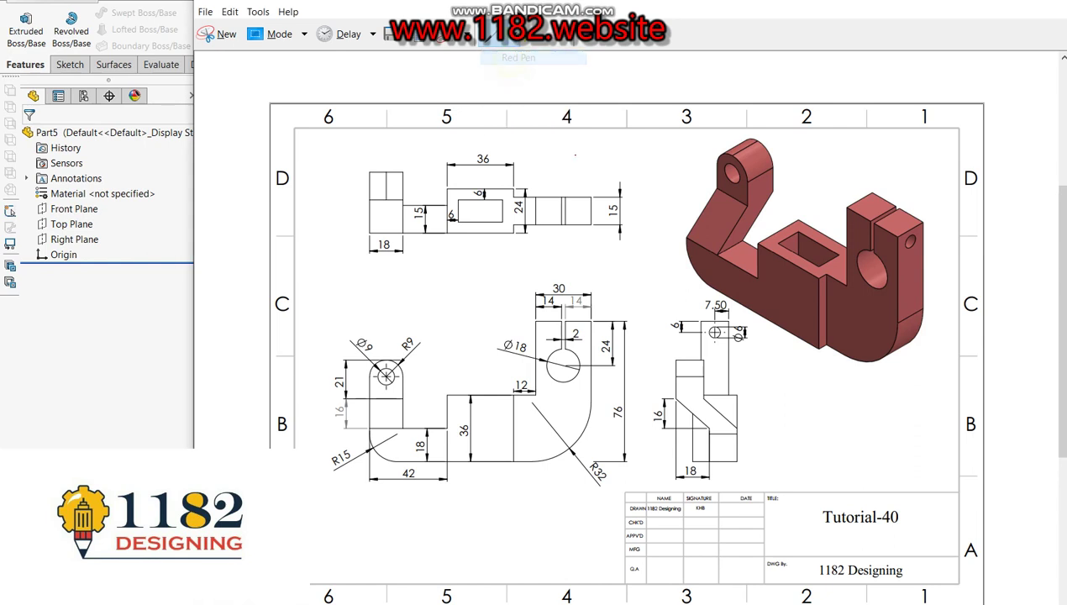
{"action": "left_click_drag", "start_coordinate": [816, 187], "coordinate": [816, 212]}
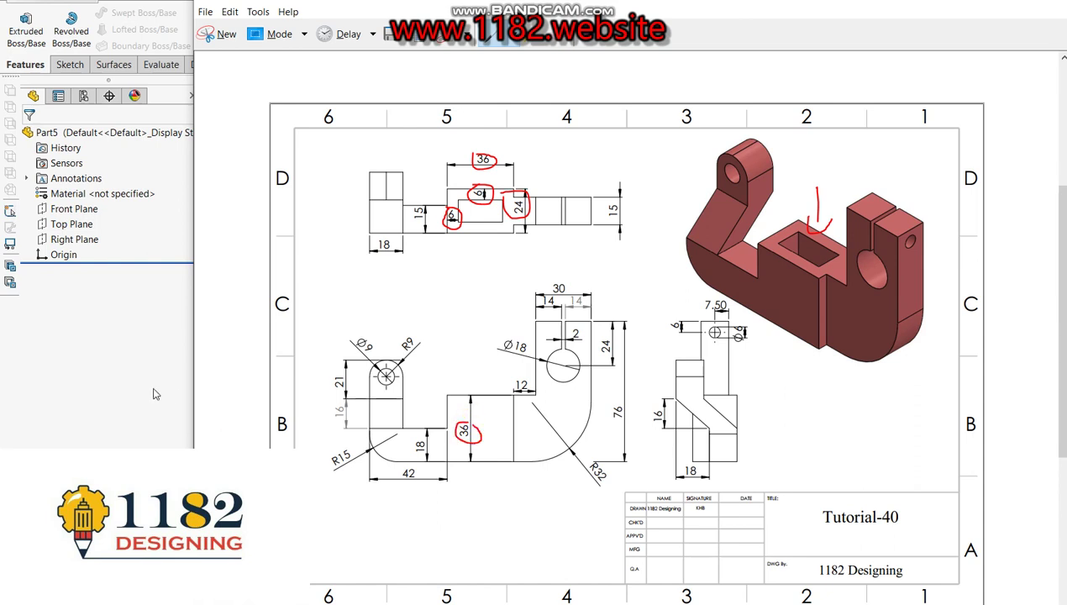
{"action": "left_click", "coordinate": [114, 388]}
{"action": "left_click", "coordinate": [26, 34]}
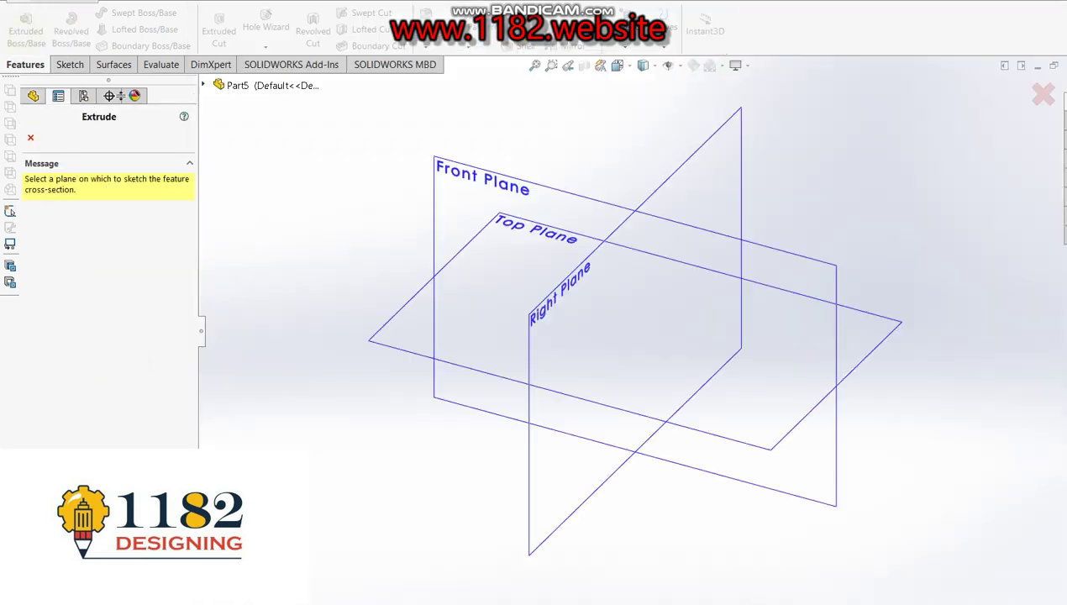
Draw two center rectangles from the origin on the Top Plane, one inside the other
{"action": "left_click", "coordinate": [422, 325]}
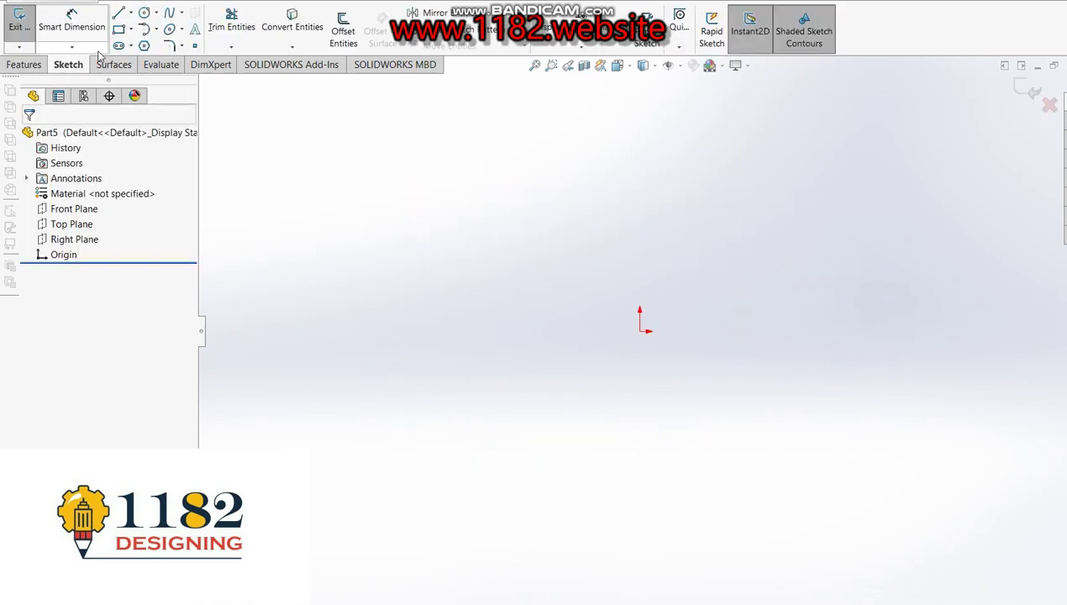
{"action": "left_click", "coordinate": [132, 30]}
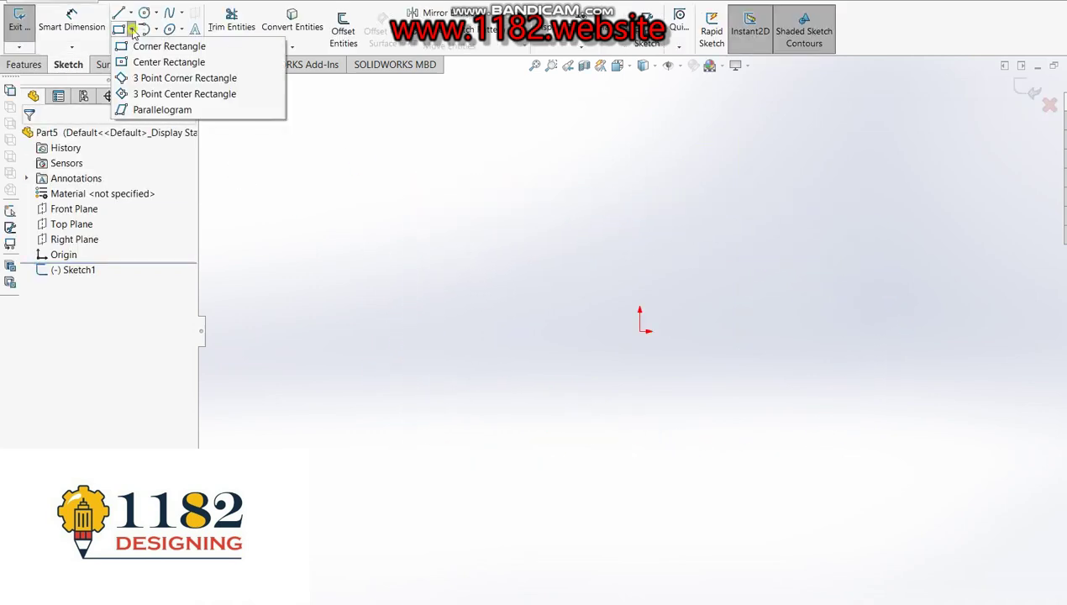
{"action": "left_click", "coordinate": [168, 62]}
{"action": "left_click", "coordinate": [640, 332]}
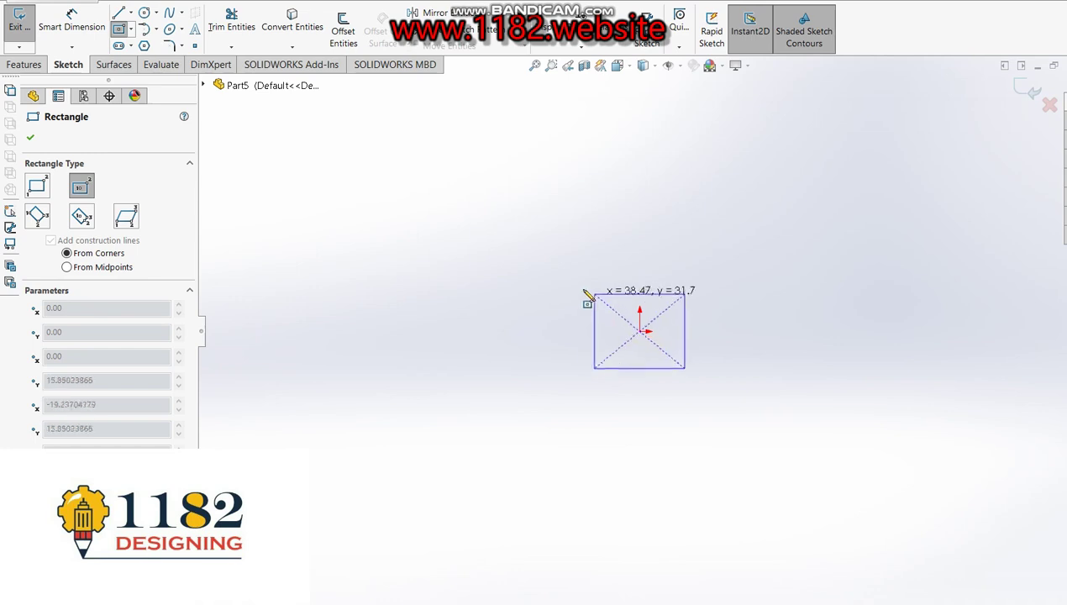
{"action": "left_click", "coordinate": [506, 232]}
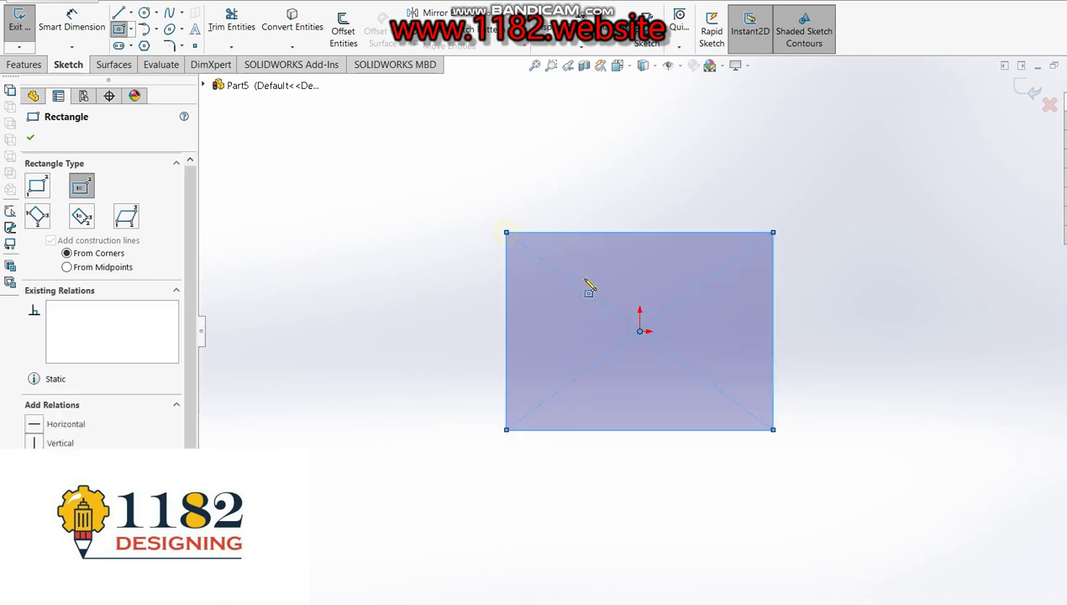
{"action": "left_click", "coordinate": [640, 331]}
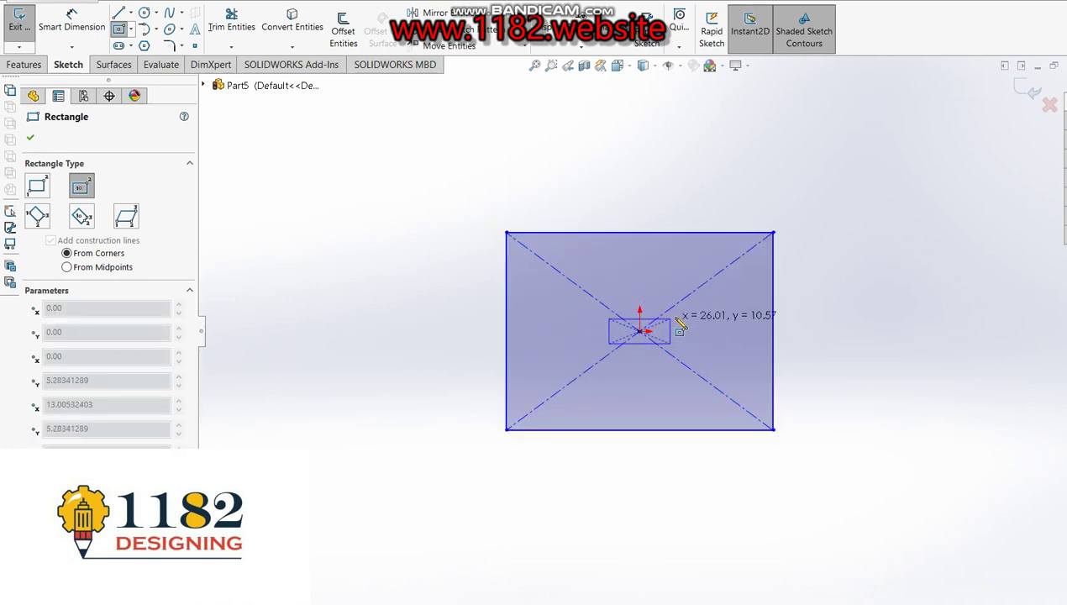
{"action": "left_click", "coordinate": [714, 256]}
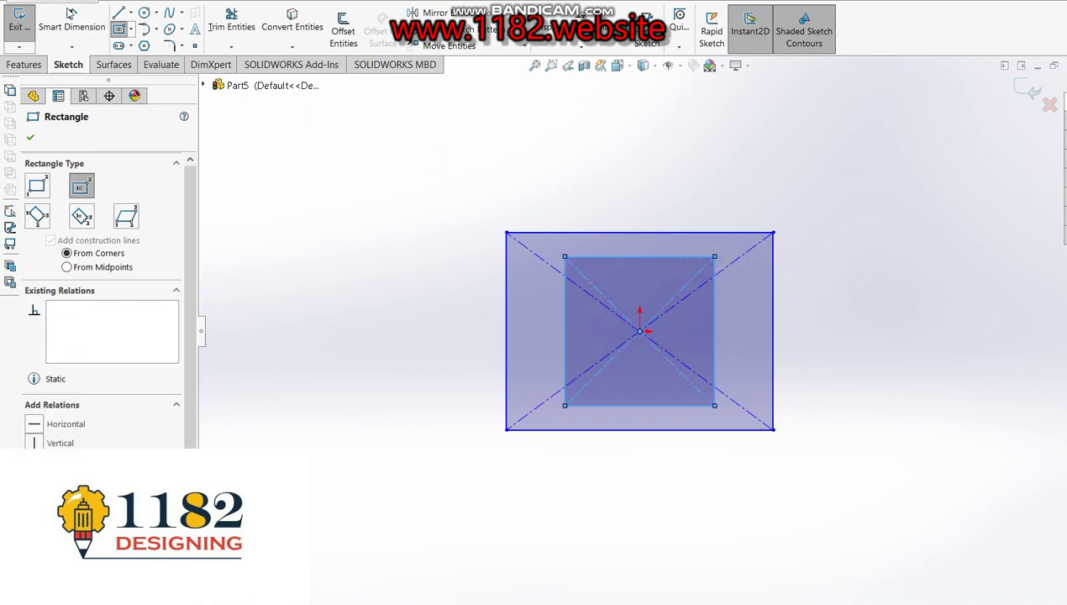
Dimension the outer rectangle 36 mm wide and 24 mm tall
{"action": "left_click", "coordinate": [84, 25]}
{"action": "left_click", "coordinate": [614, 233]}
{"action": "left_click", "coordinate": [610, 190]}
{"action": "type", "text": "36"}
{"action": "left_click", "coordinate": [554, 174]}
{"action": "left_click", "coordinate": [773, 302]}
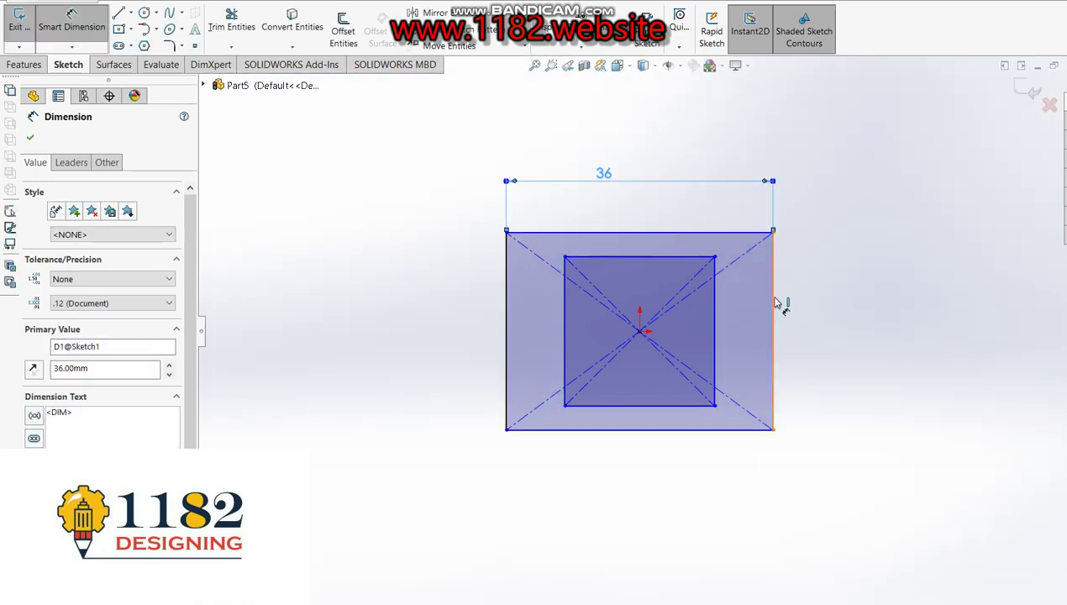
{"action": "left_click", "coordinate": [822, 301]}
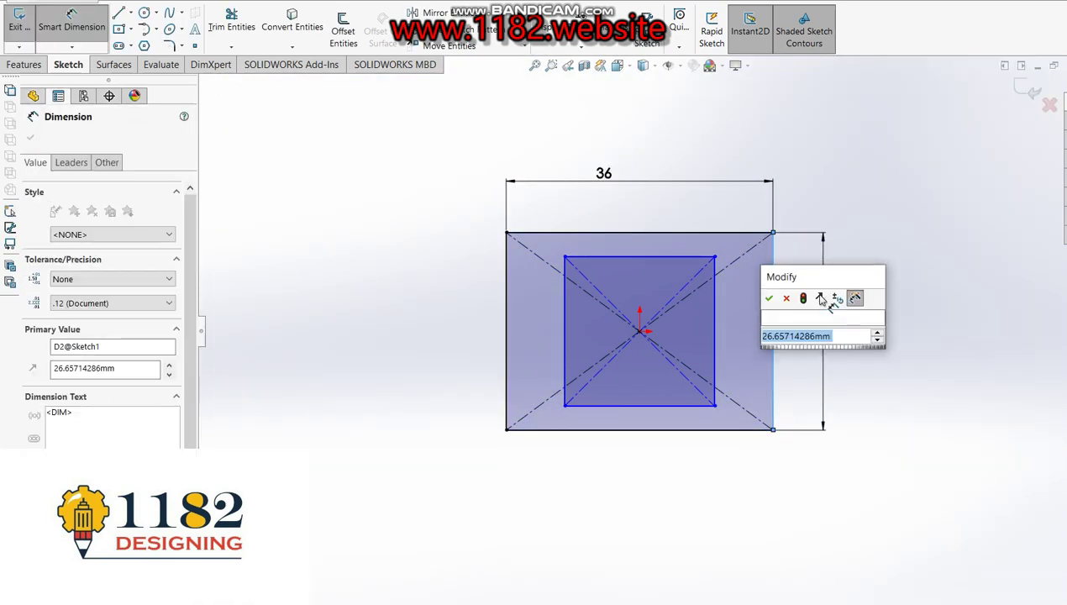
{"action": "type", "text": "24"}
{"action": "key", "text": "Return"}
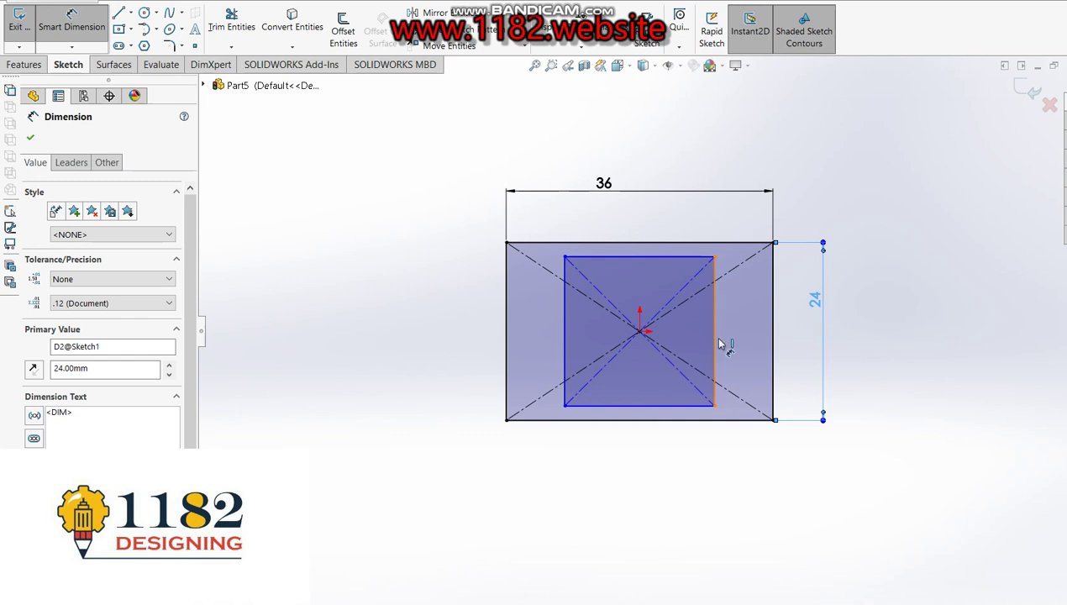
Offset the inner rectangle 6 mm from the outer right and top edges, then exit the sketch
{"action": "left_click_drag", "start_coordinate": [714, 336], "coordinate": [779, 336]}
{"action": "left_click", "coordinate": [772, 330]}
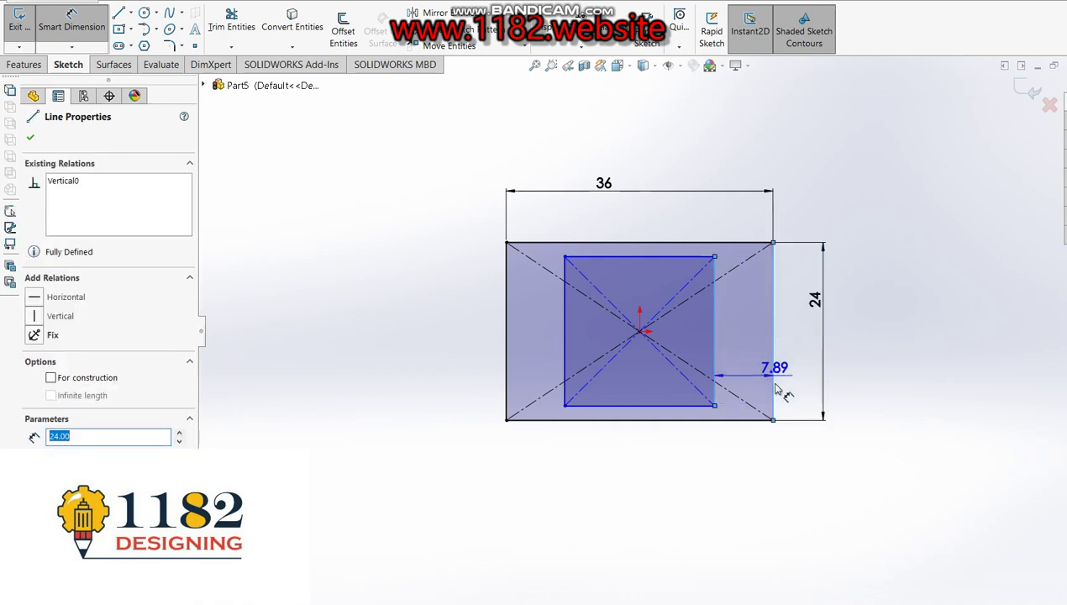
{"action": "left_click", "coordinate": [768, 483]}
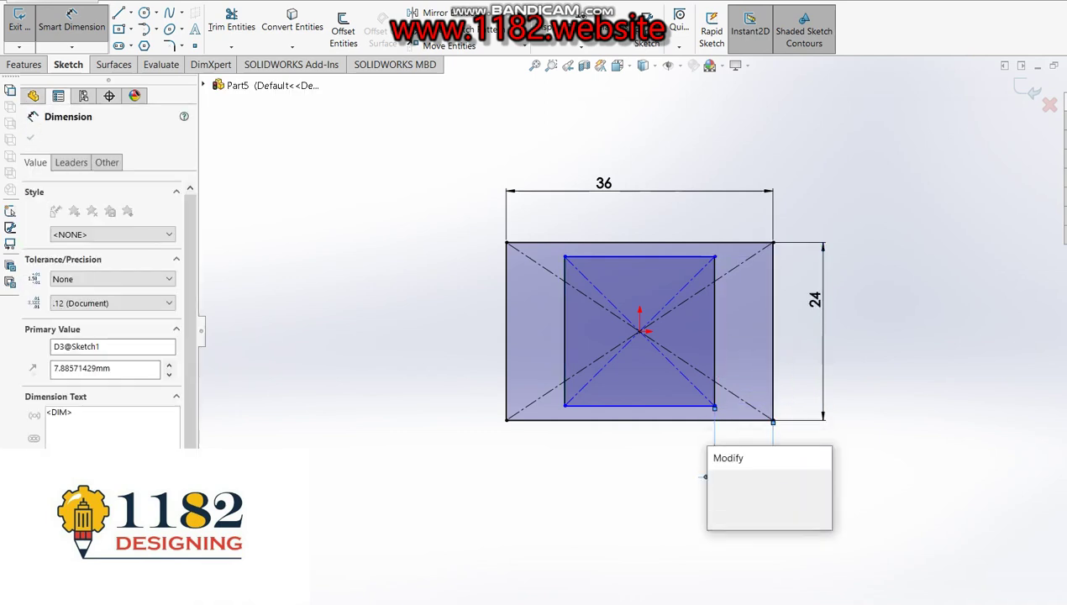
{"action": "type", "text": "6"}
{"action": "key", "text": "Return"}
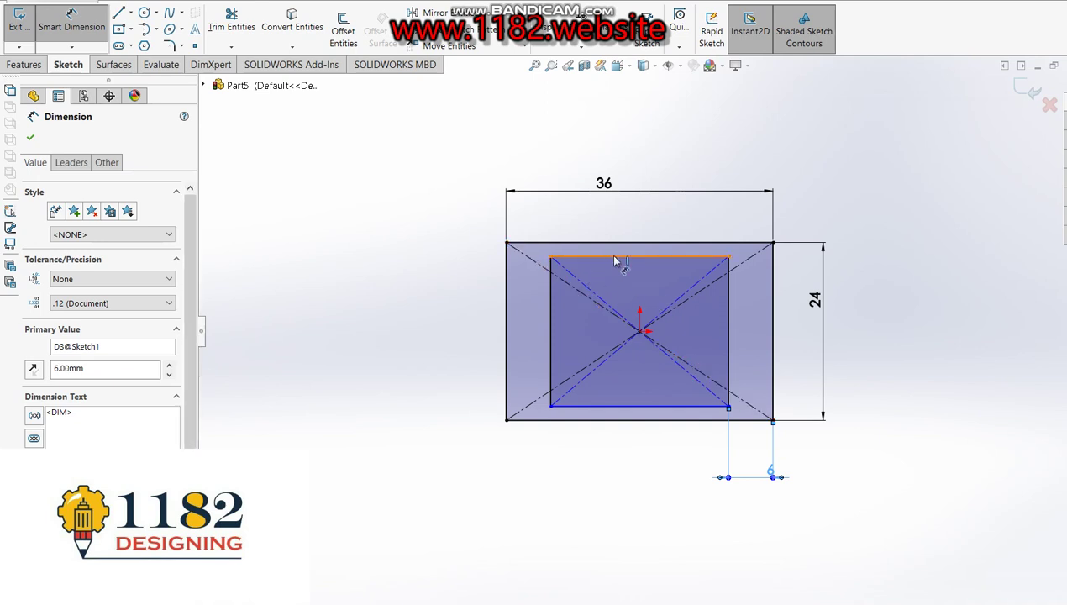
{"action": "left_click", "coordinate": [615, 256]}
{"action": "left_click", "coordinate": [606, 243]}
{"action": "left_click", "coordinate": [611, 224]}
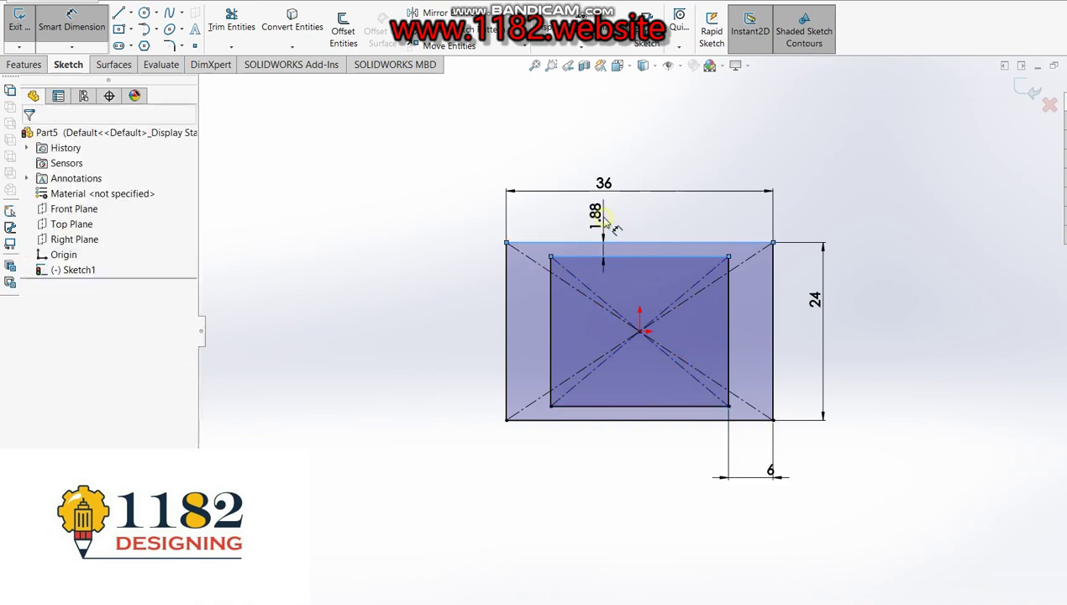
{"action": "type", "text": "6"}
{"action": "key", "text": "Return"}
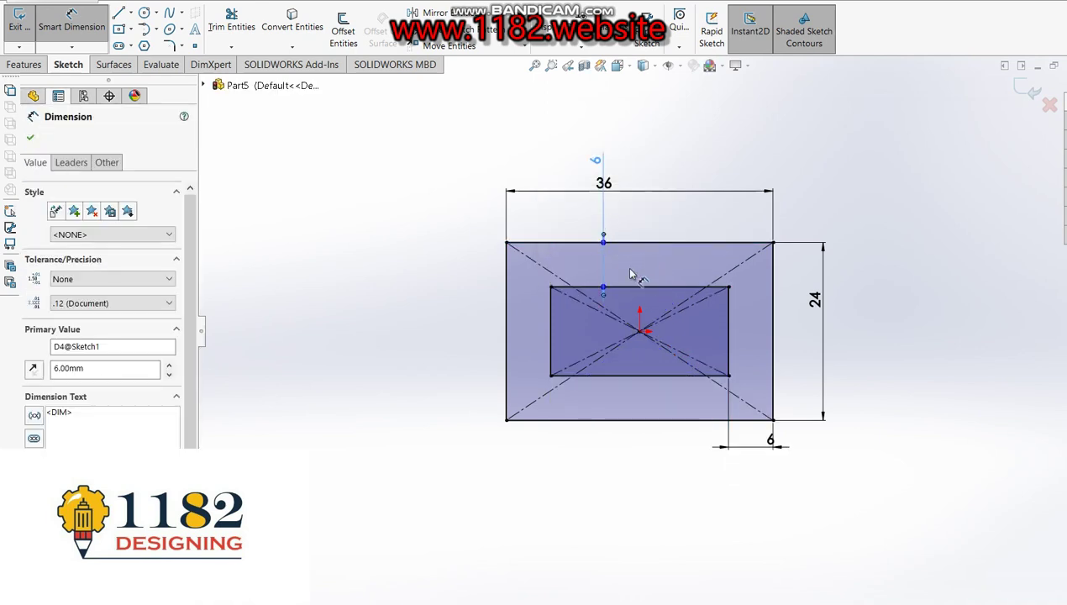
{"action": "left_click", "coordinate": [1023, 90]}
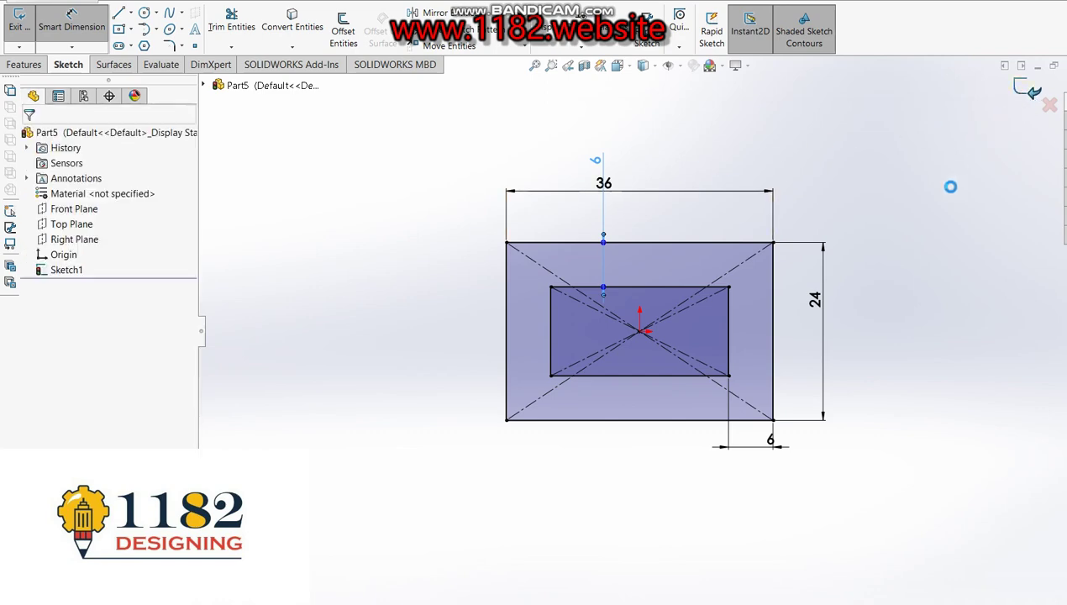
{"action": "key", "text": "e"}
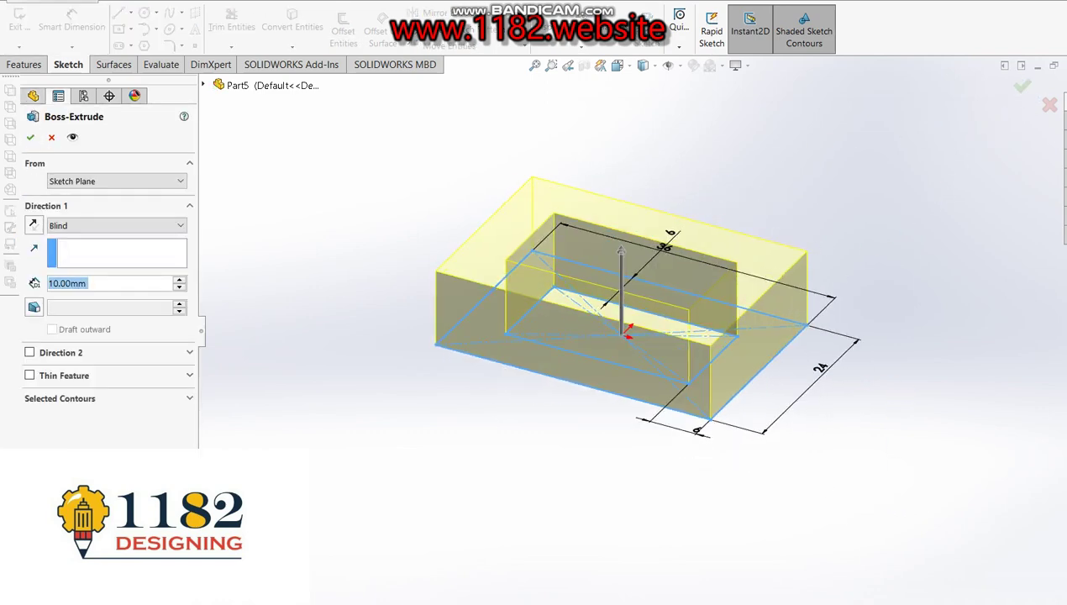
Check the drawing for depth and extrude the sketch 36 mm as Boss-Extrude1
{"action": "key", "text": "alt+Tab"}
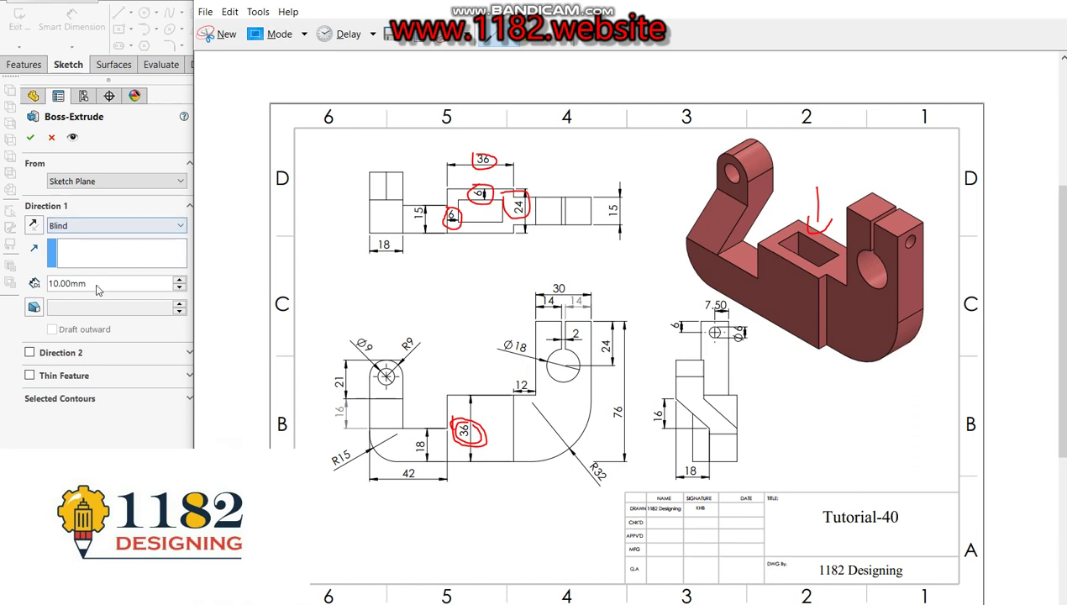
{"action": "key", "text": "alt+Tab"}
{"action": "type", "text": "36"}
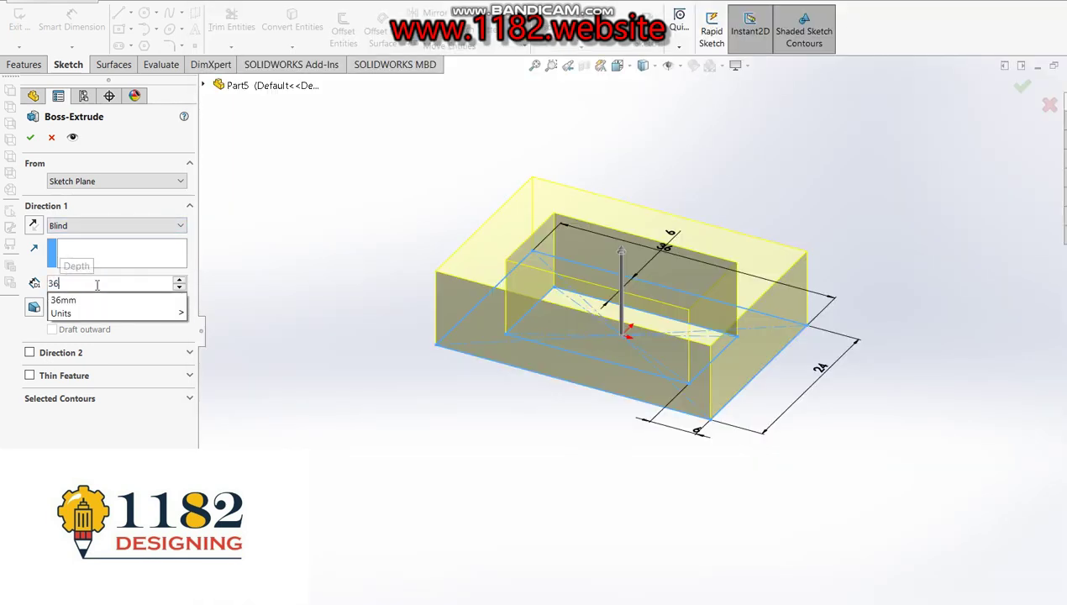
{"action": "key", "text": "Return"}
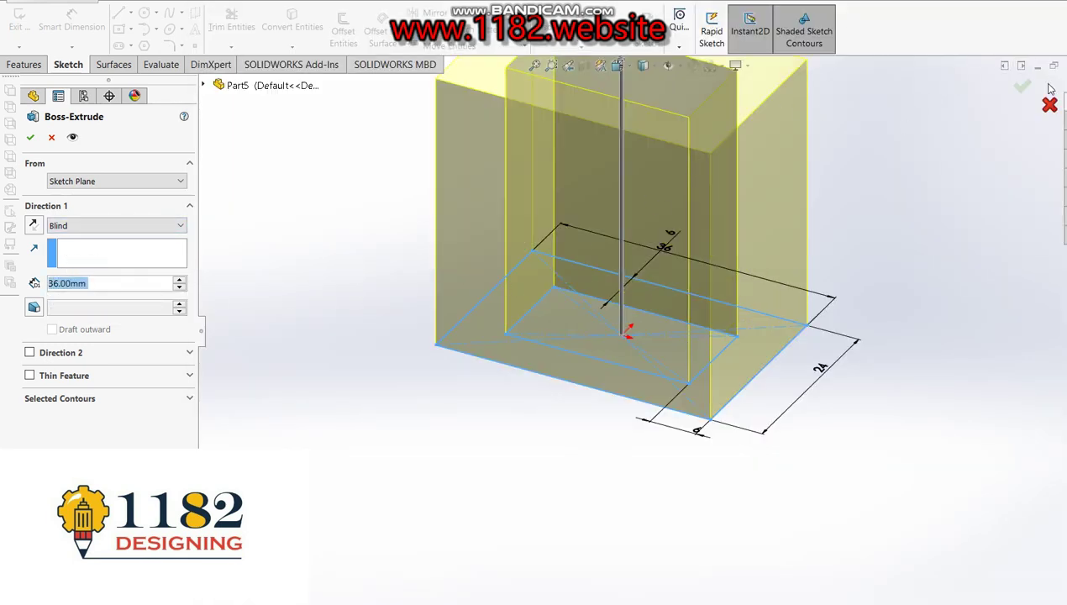
{"action": "left_click", "coordinate": [1021, 87]}
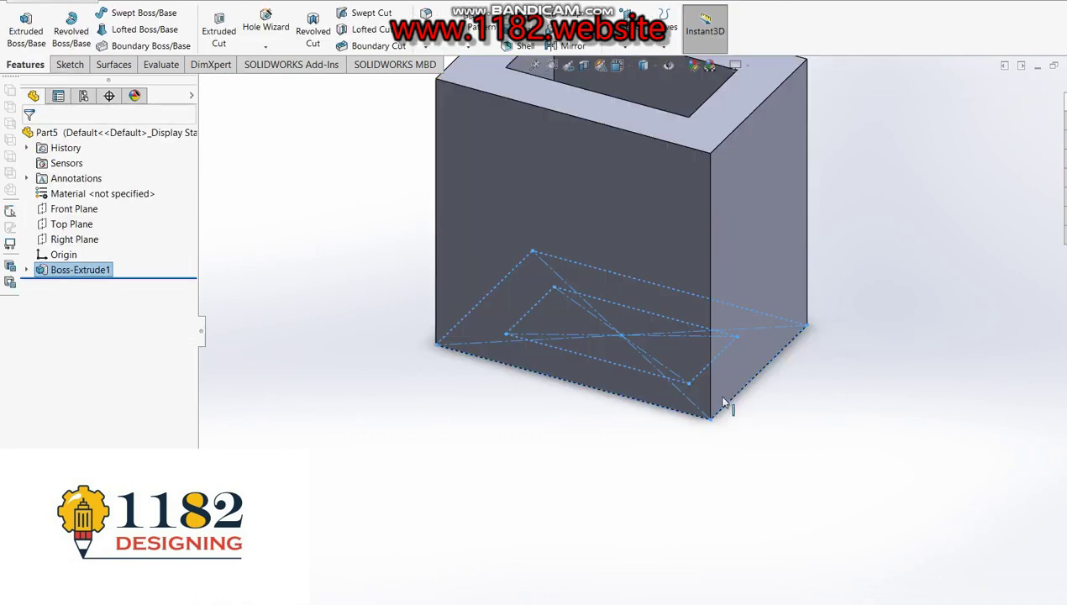
{"action": "scroll", "coordinate": [662, 197], "scroll_direction": "up", "scroll_amount": 3}
{"action": "scroll", "coordinate": [661, 197], "scroll_direction": "down", "scroll_amount": 3}
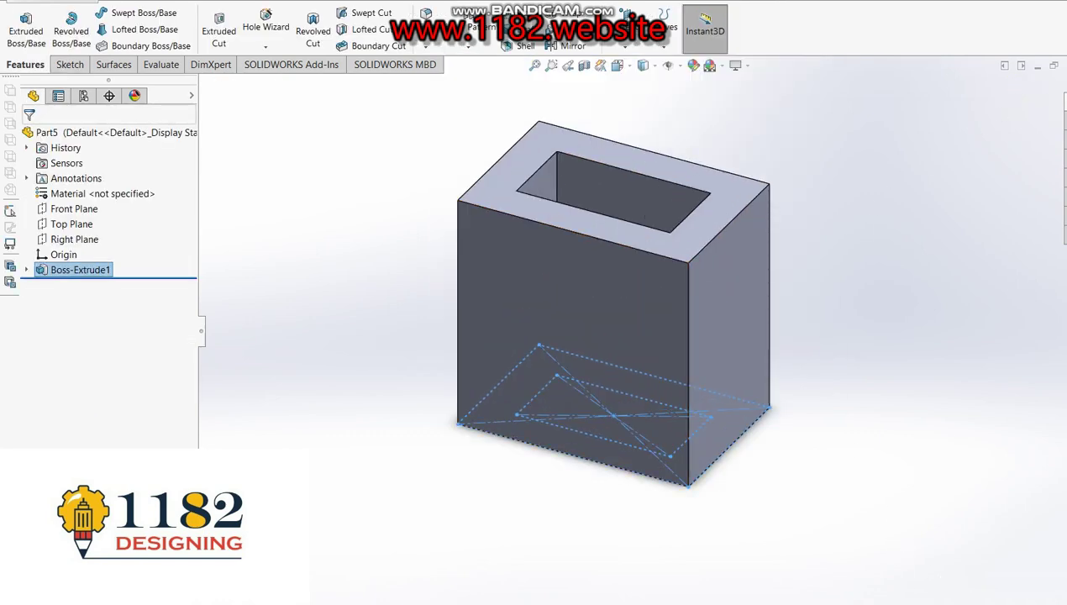
{"action": "key", "text": "alt+Tab"}
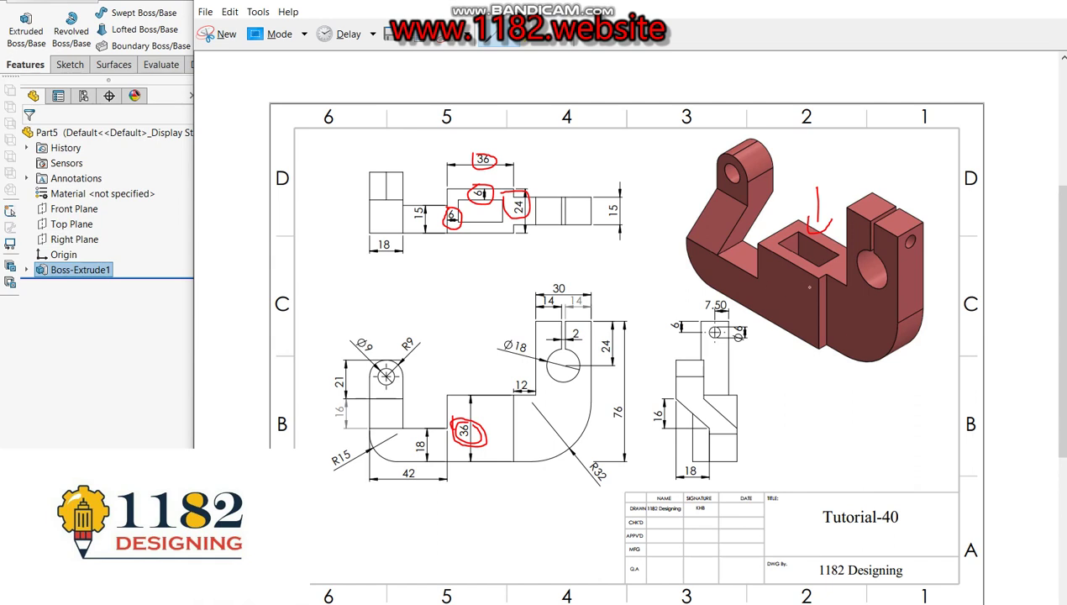
Mark the part's lower edge in blue on the drawing, then select SOLIDWORKS's Front Plane
{"action": "left_click", "coordinate": [507, 33]}
{"action": "left_click", "coordinate": [514, 74]}
{"action": "mouse_move", "coordinate": [891, 395]}
{"action": "left_mouse_down"}
{"action": "mouse_move", "coordinate": [877, 361]}
{"action": "mouse_move", "coordinate": [889, 368]}
{"action": "left_mouse_up"}
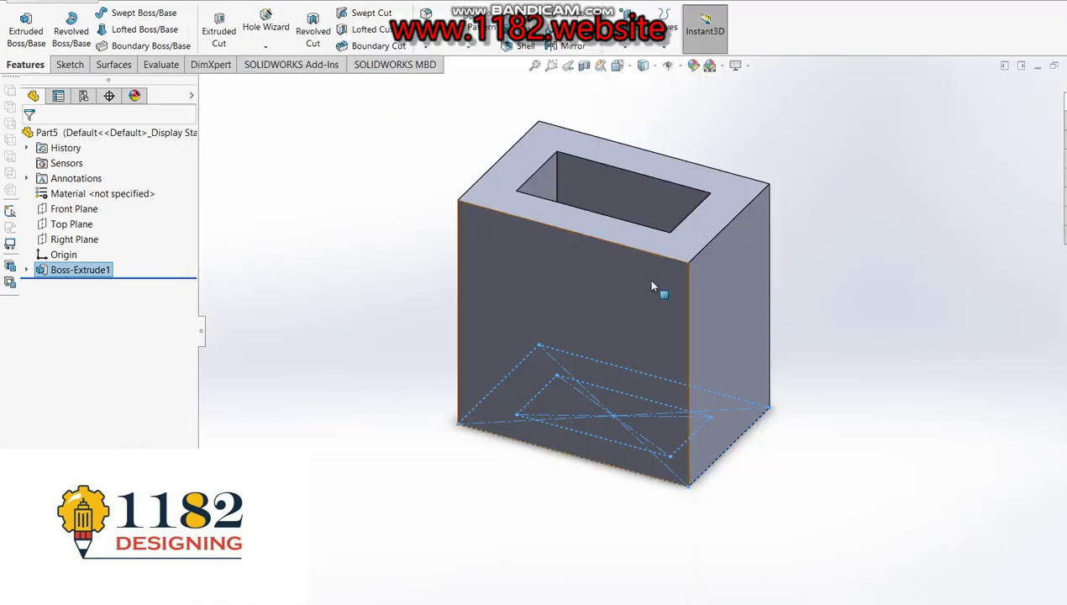
{"action": "left_click", "coordinate": [72, 209]}
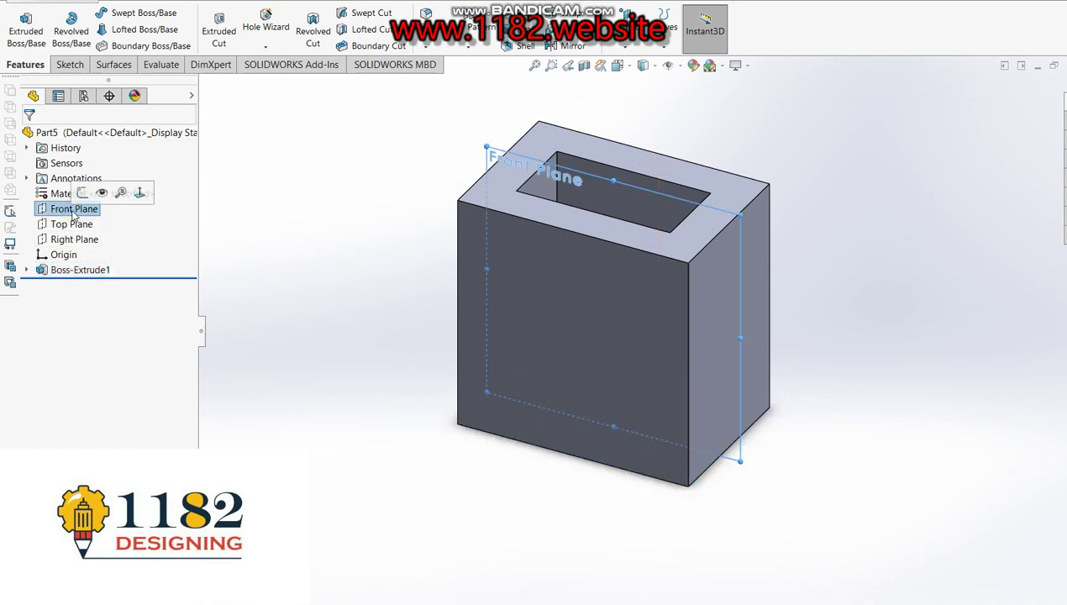
Sketch a closed stepped line profile on the Front Plane starting from the square's top-right corner
{"action": "left_click", "coordinate": [89, 191]}
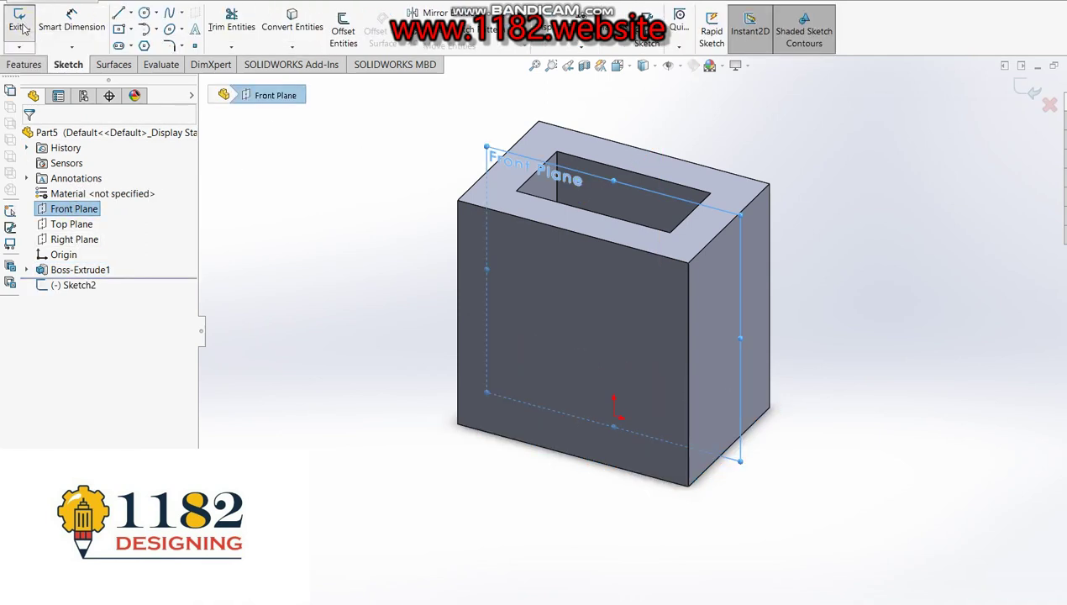
{"action": "key", "text": "ctrl+8"}
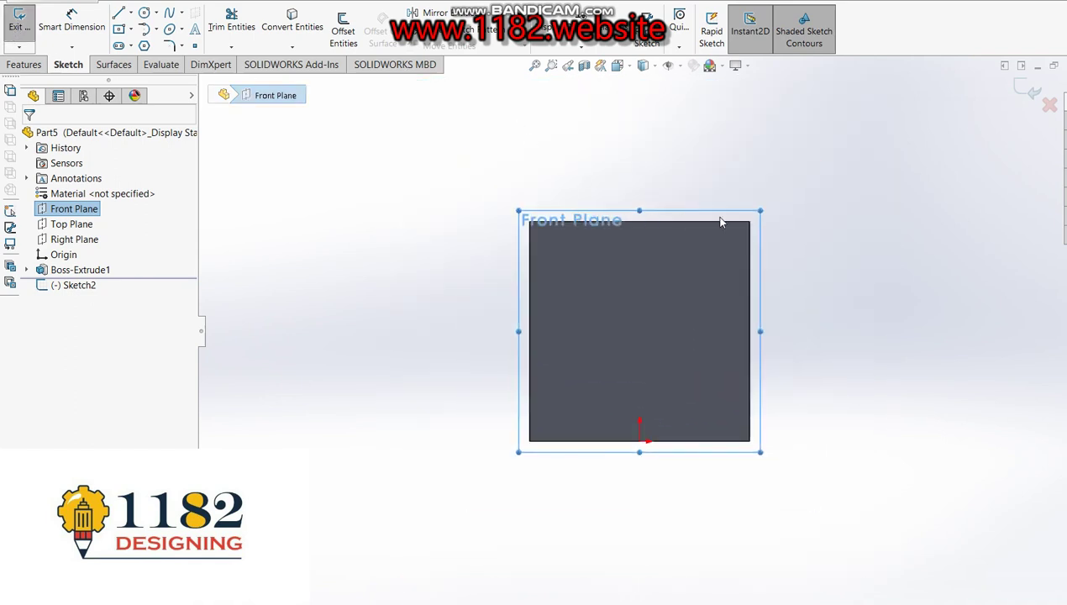
{"action": "left_click", "coordinate": [119, 13]}
{"action": "left_click", "coordinate": [753, 224]}
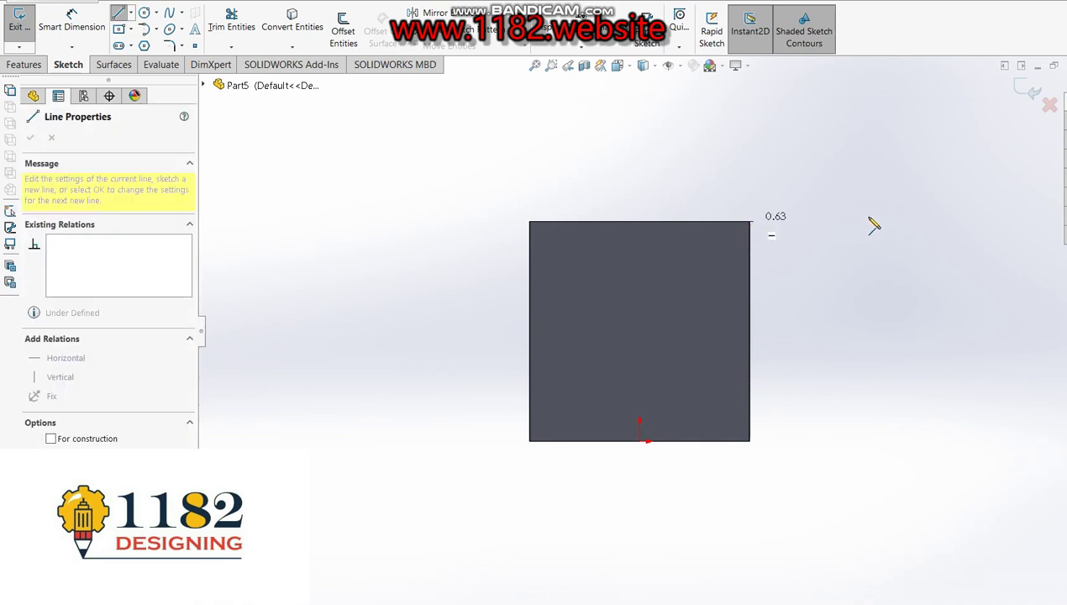
{"action": "left_click", "coordinate": [865, 222]}
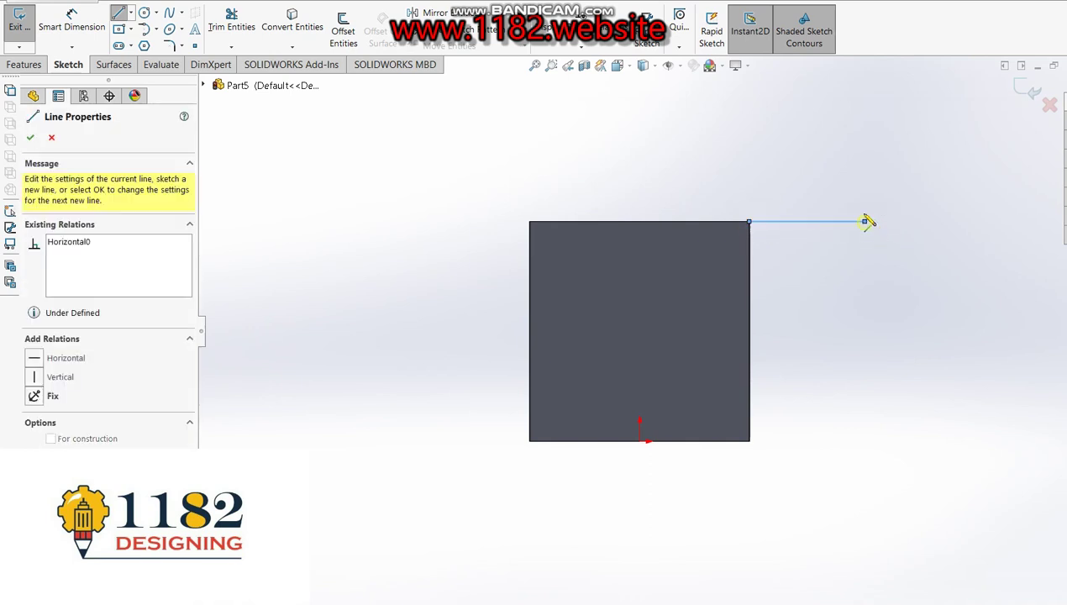
{"action": "left_click", "coordinate": [864, 113]}
{"action": "left_click", "coordinate": [966, 112]}
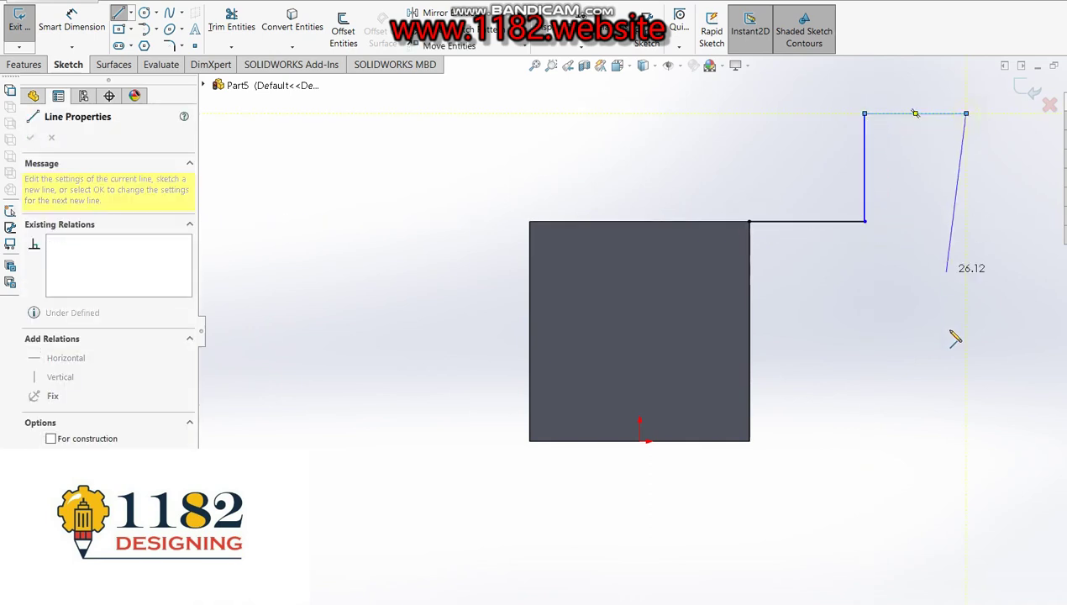
{"action": "left_click", "coordinate": [962, 440]}
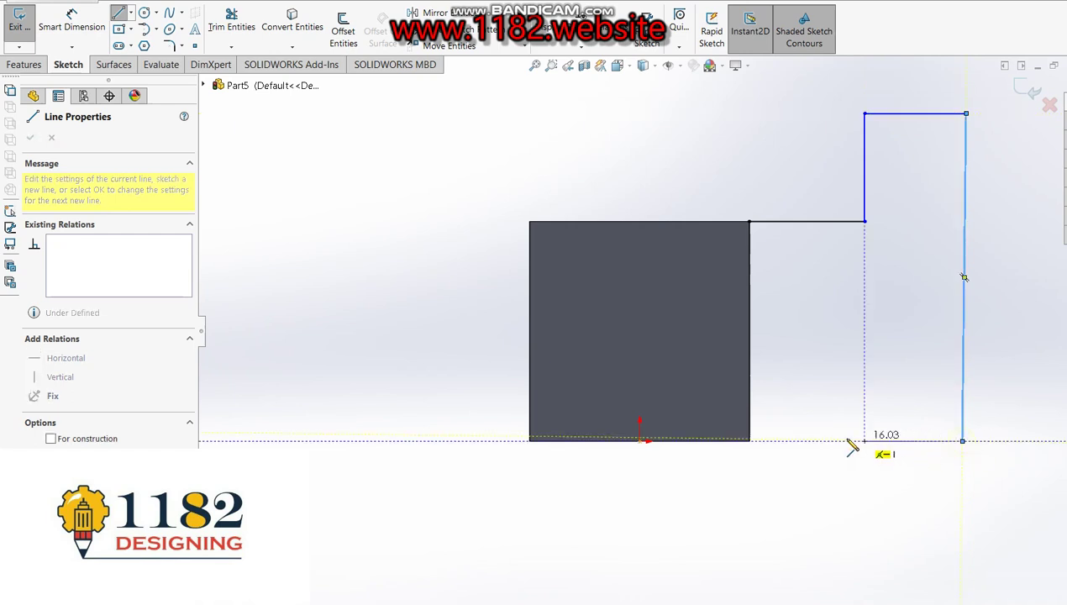
{"action": "left_click", "coordinate": [748, 440]}
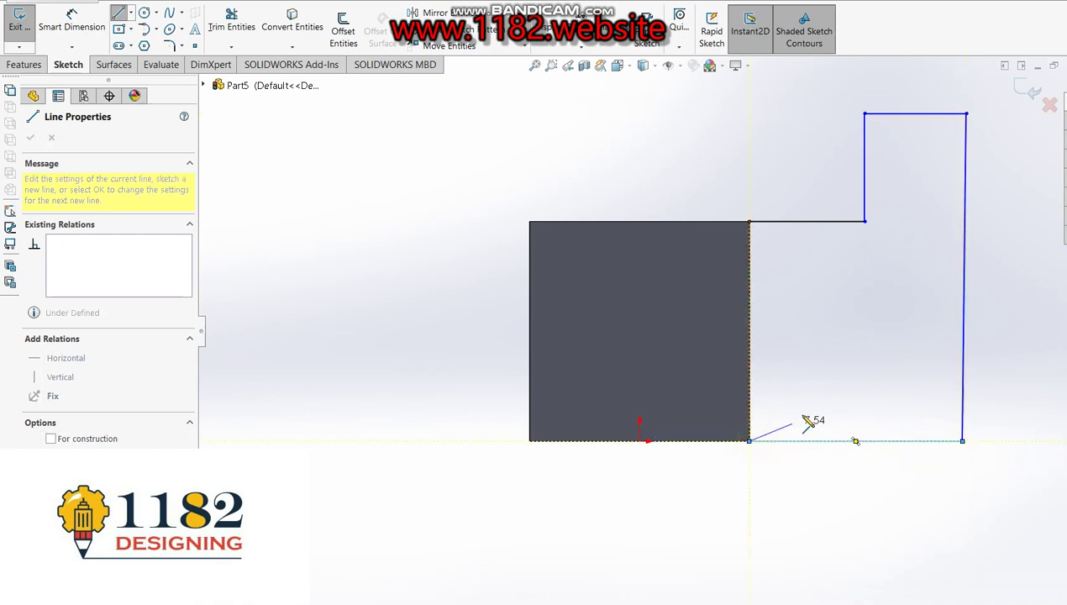
{"action": "left_click", "coordinate": [748, 222]}
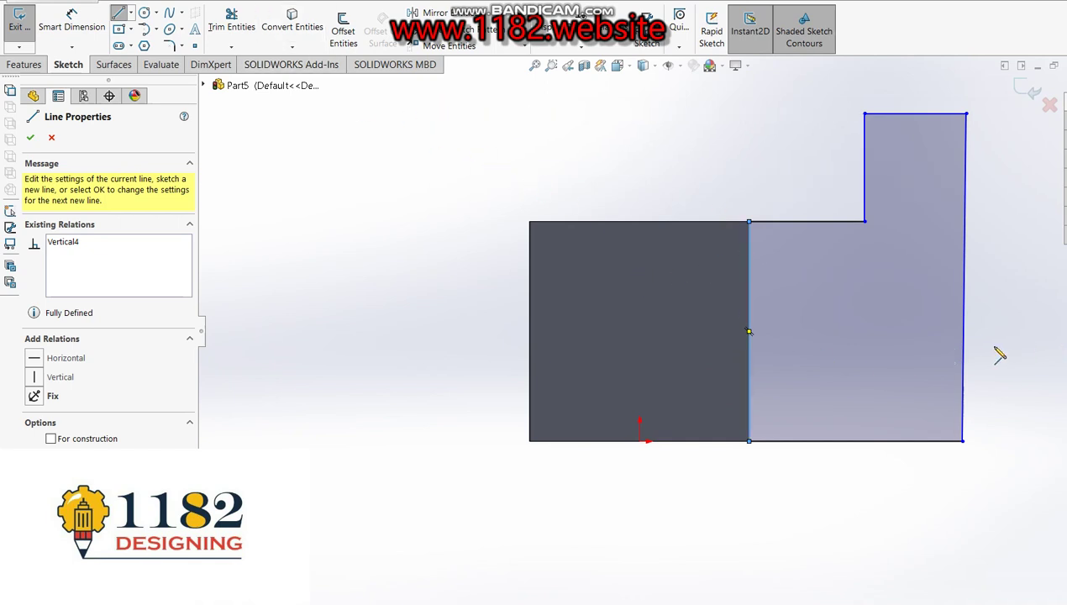
{"action": "key", "text": "Escape"}
Make the profile's right edge vertical
{"action": "left_click", "coordinate": [955, 363]}
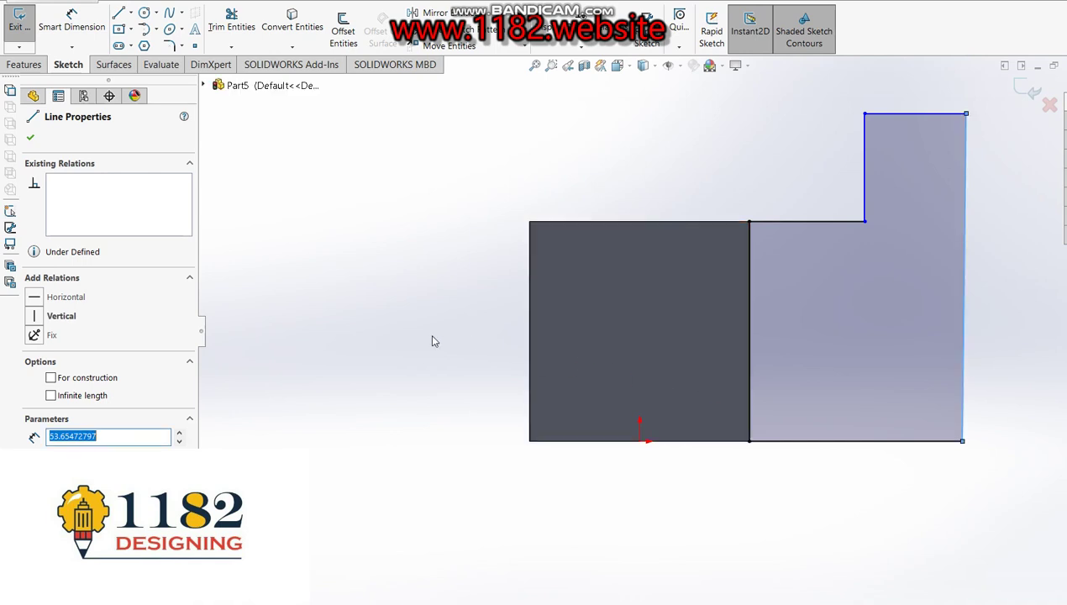
{"action": "left_click", "coordinate": [36, 315]}
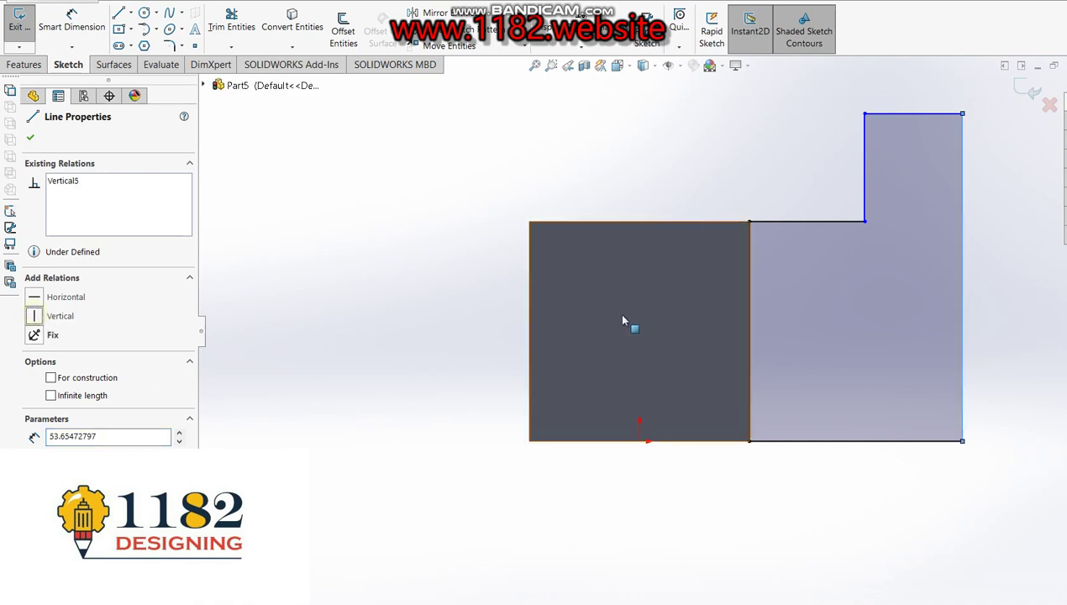
{"action": "left_click", "coordinate": [30, 137]}
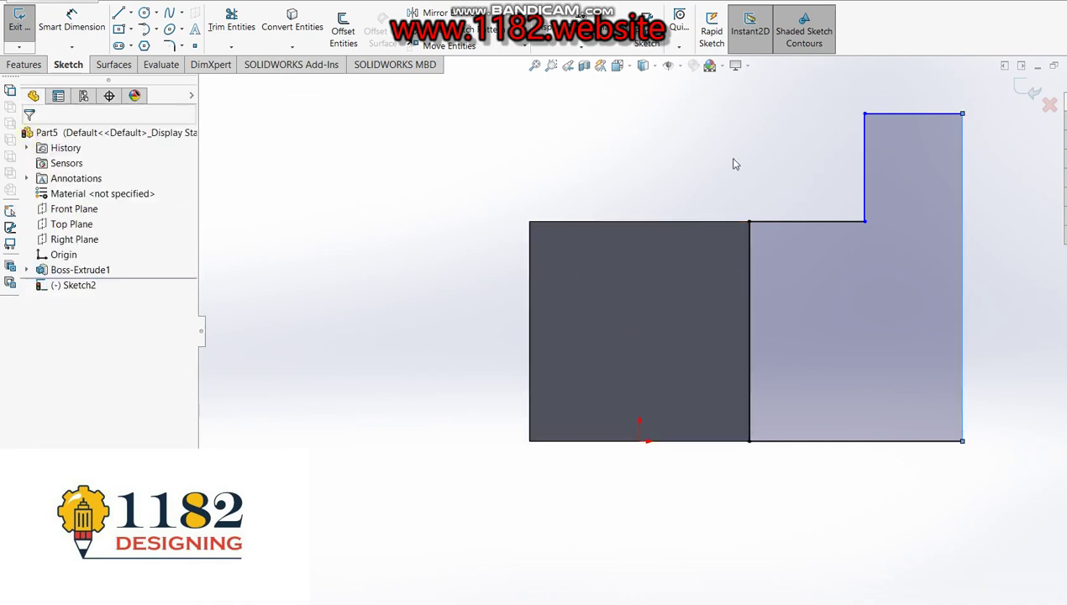
{"action": "left_click", "coordinate": [76, 29]}
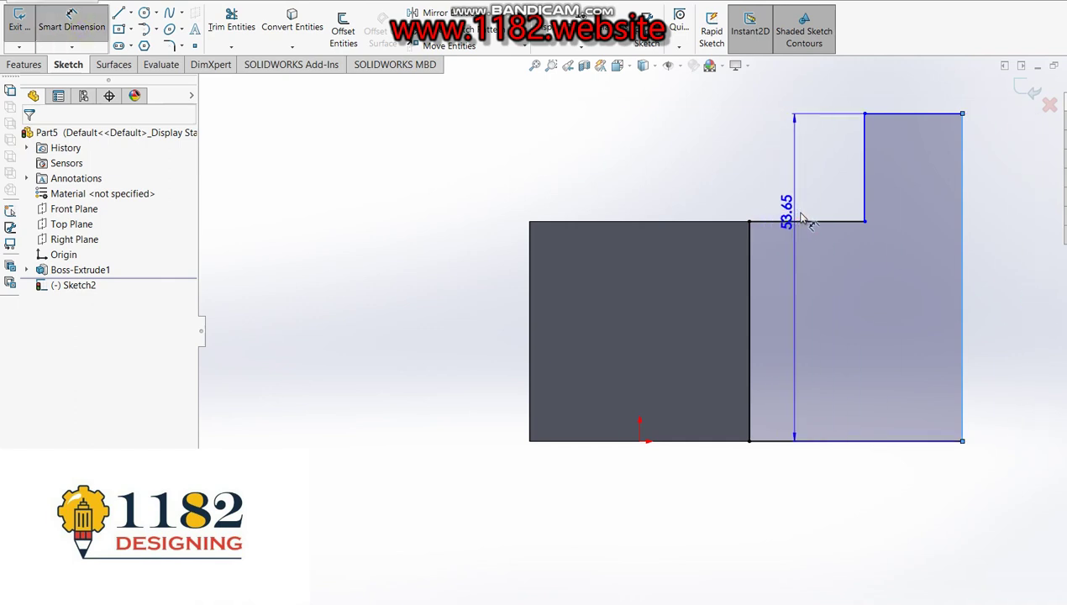
Dimension the stepped profile: 76 height, 12 step width and 30 top width
{"action": "left_click", "coordinate": [1017, 277]}
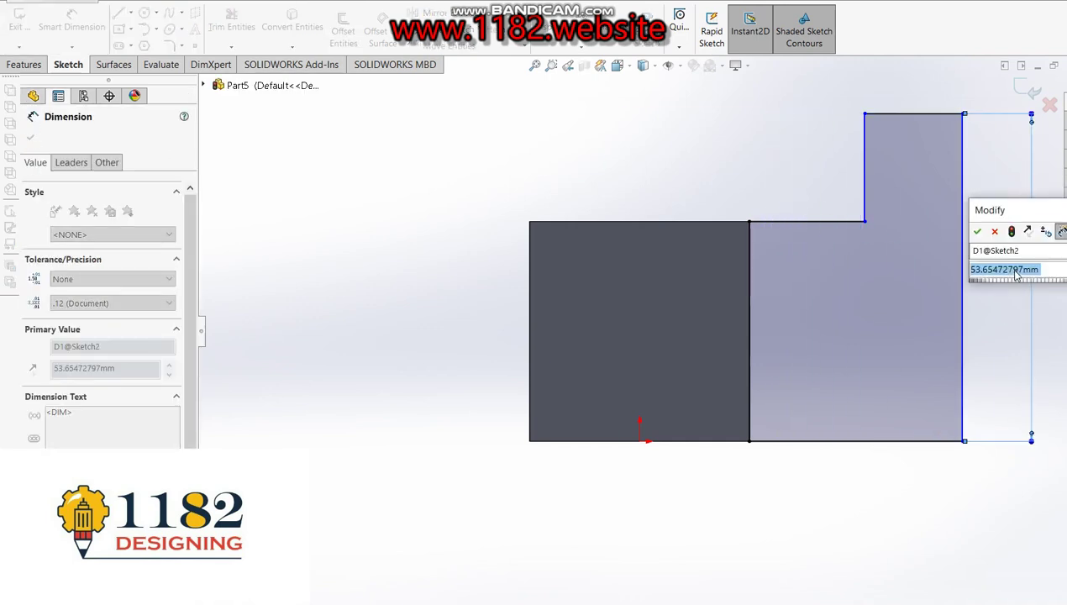
{"action": "type", "text": "76"}
{"action": "key", "text": "Return"}
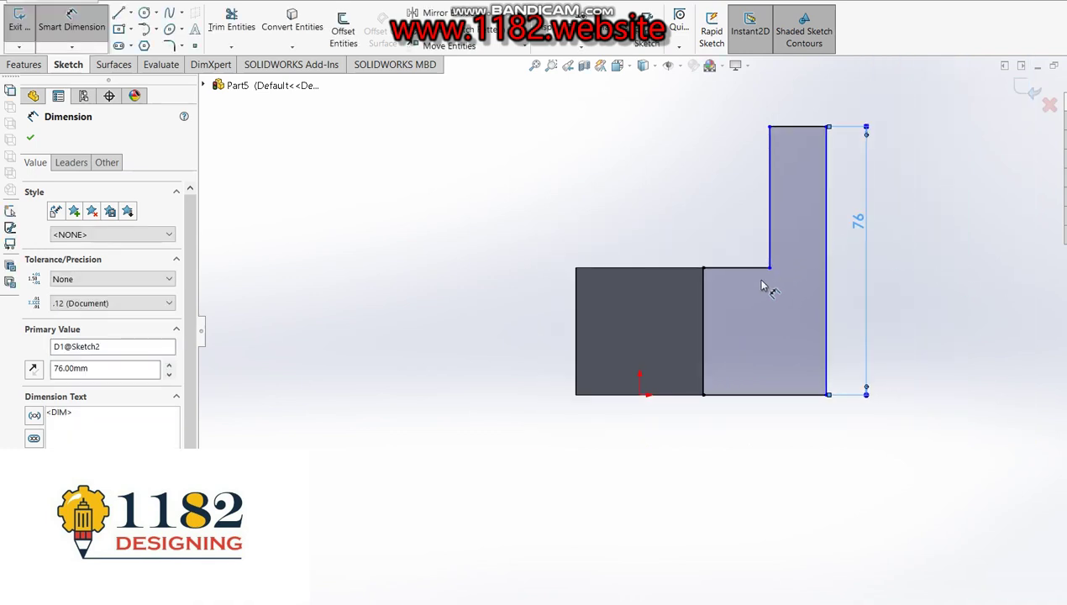
{"action": "left_click", "coordinate": [735, 268]}
{"action": "left_click", "coordinate": [706, 233]}
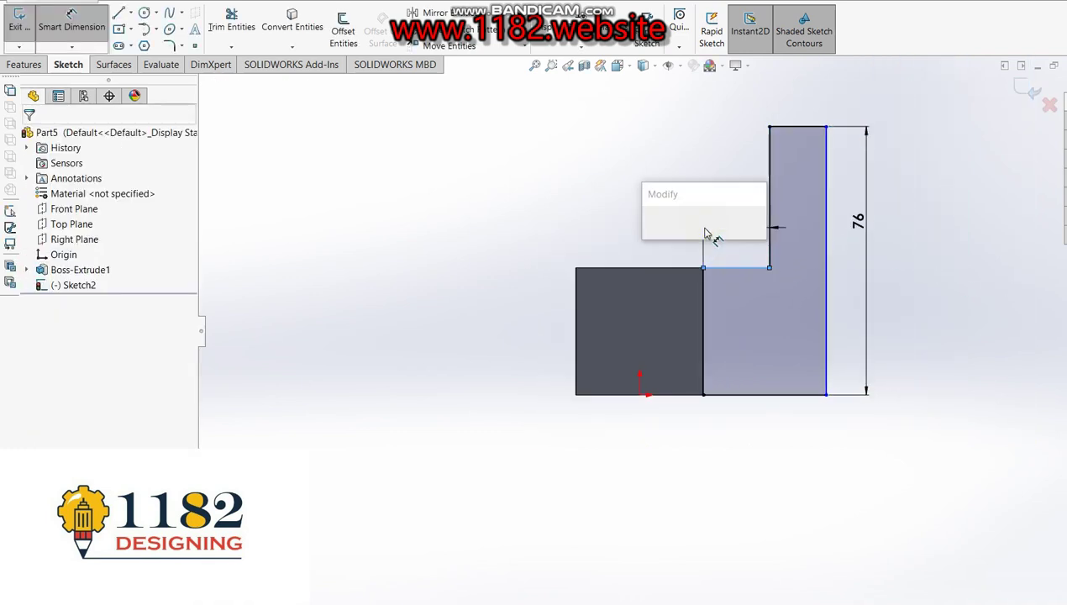
{"action": "type", "text": "12"}
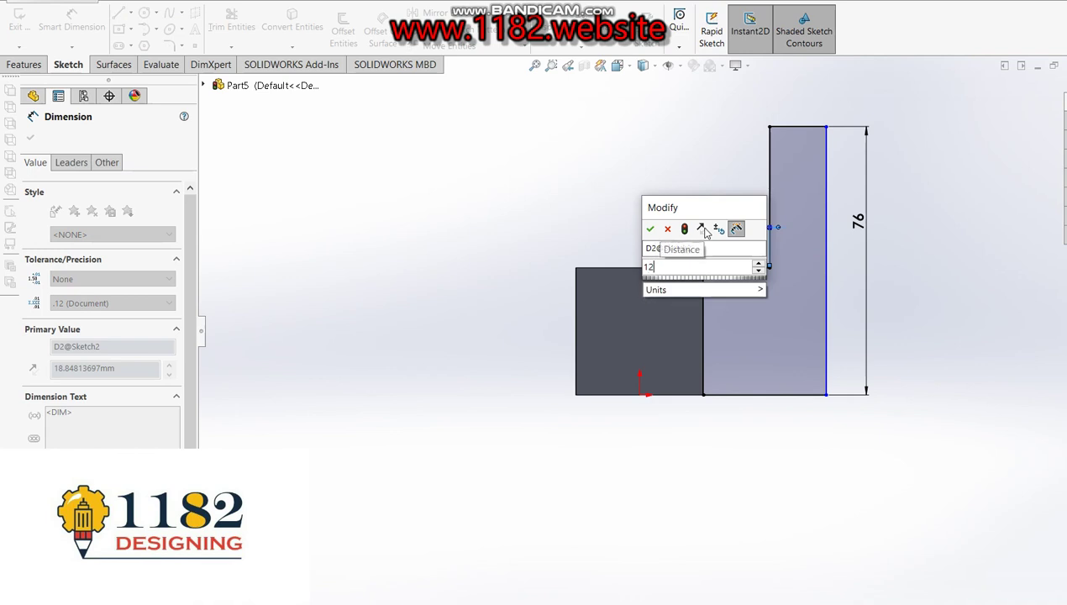
{"action": "key", "text": "Return"}
{"action": "left_click", "coordinate": [794, 126]}
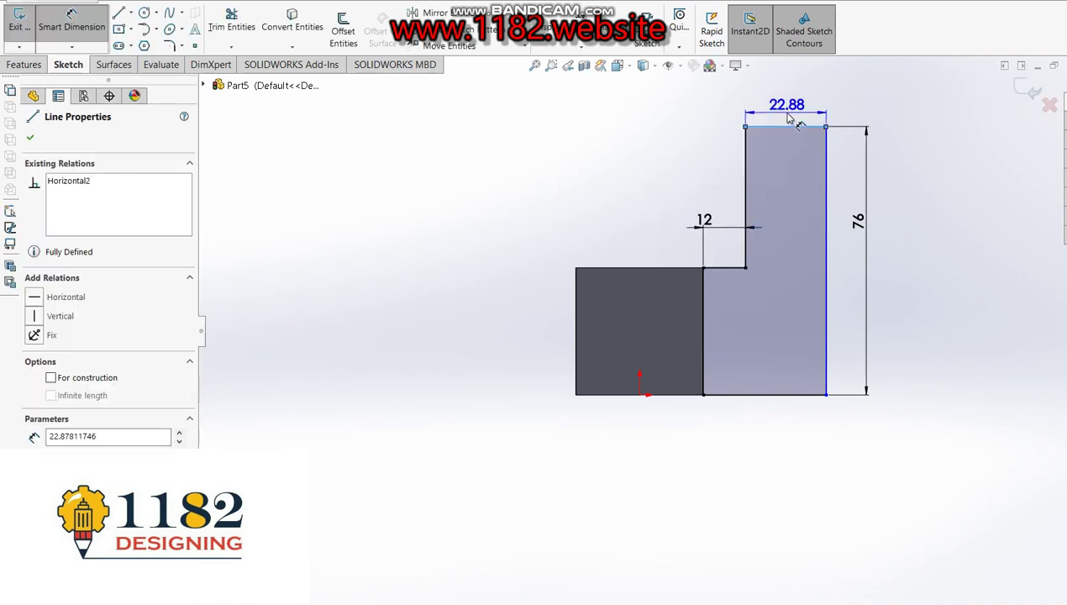
{"action": "left_click", "coordinate": [789, 120]}
{"action": "type", "text": "30"}
{"action": "key", "text": "Return"}
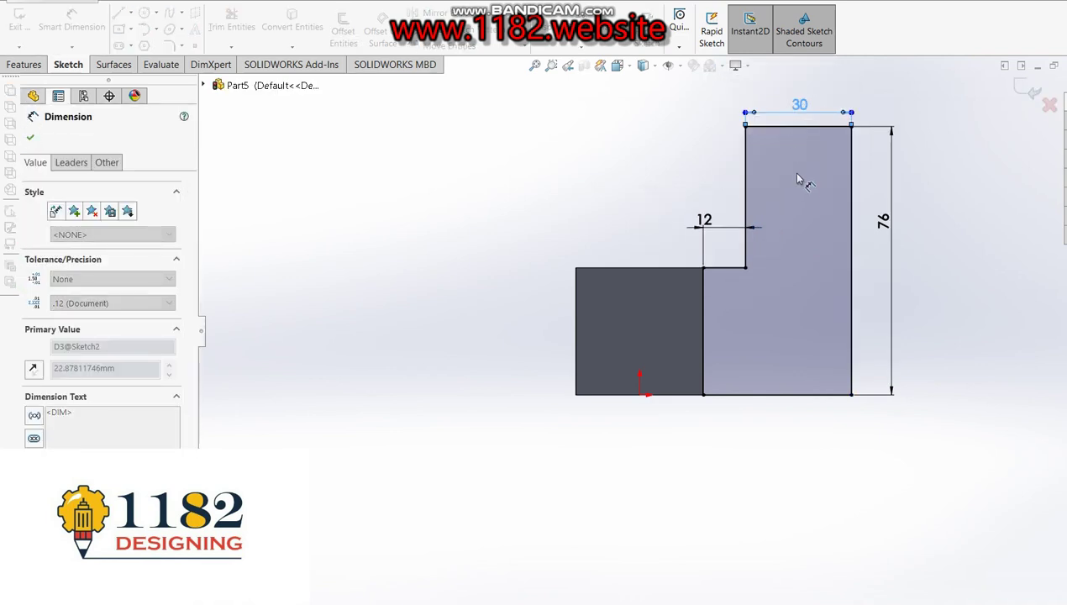
{"action": "key", "text": "Escape"}
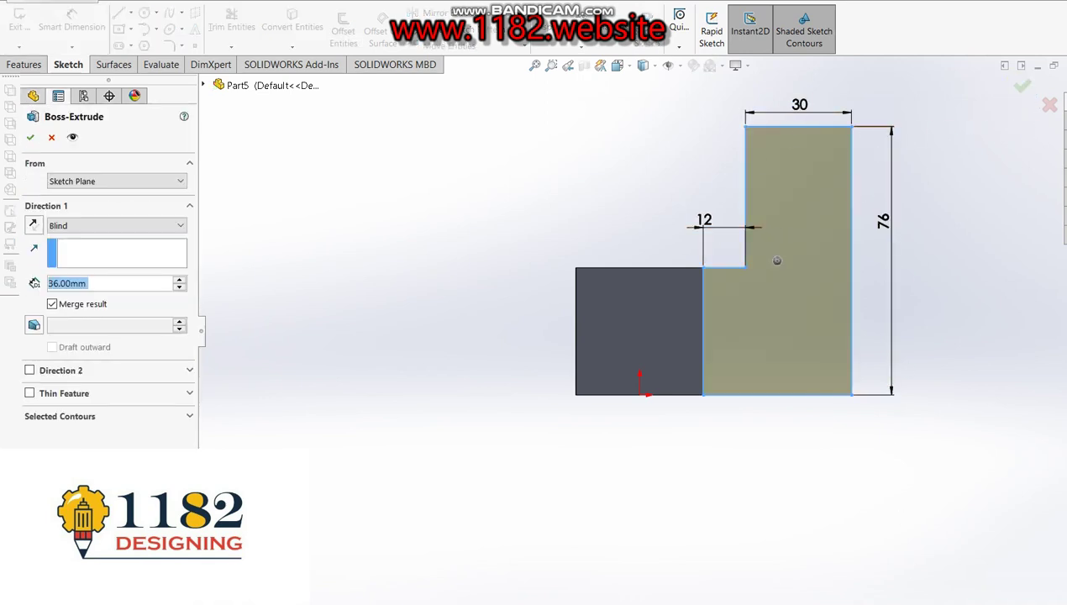
Extrude the stepped profile 15 mm Mid Plane into the arm, checking the drawing for depth
{"action": "key", "text": "alt+Tab"}
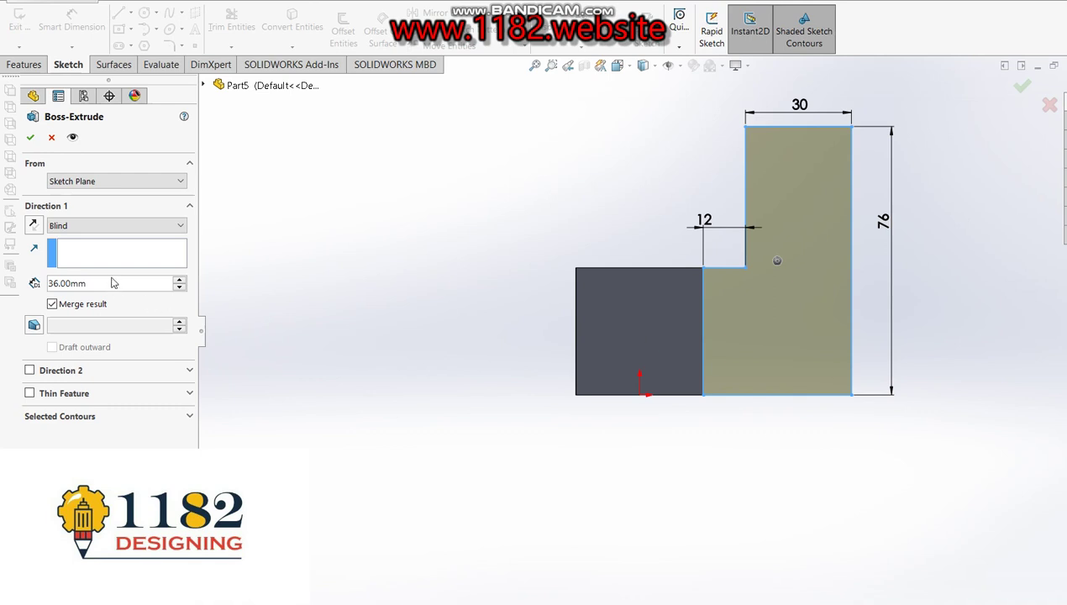
{"action": "left_click_drag", "start_coordinate": [104, 283], "coordinate": [47, 284]}
{"action": "type", "text": "15"}
{"action": "key", "text": "Return"}
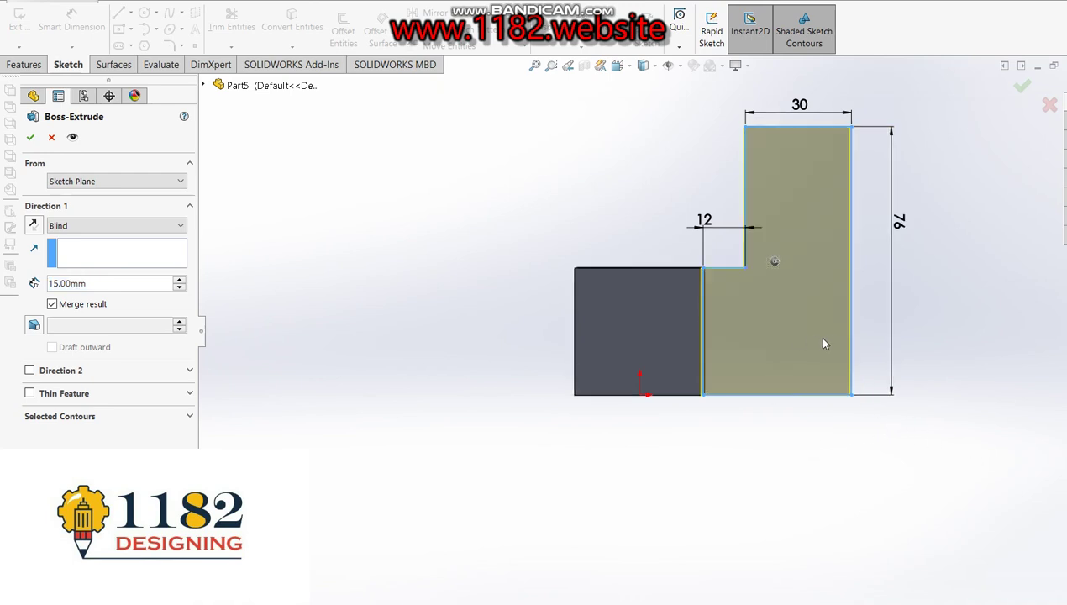
{"action": "middle_click_drag", "start_coordinate": [825, 343], "coordinate": [3, 192]}
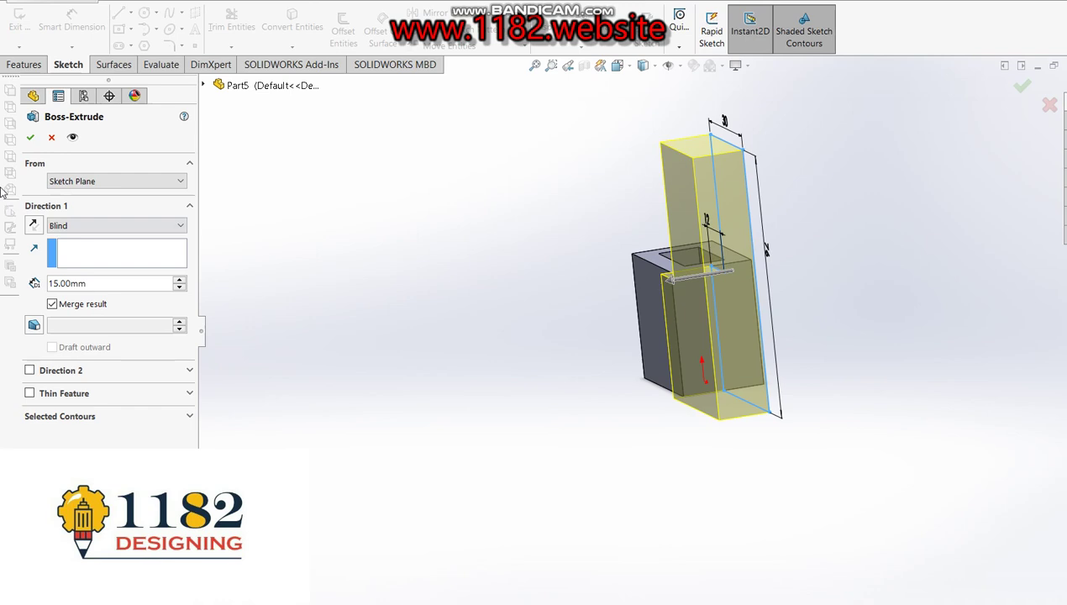
{"action": "left_click", "coordinate": [105, 225]}
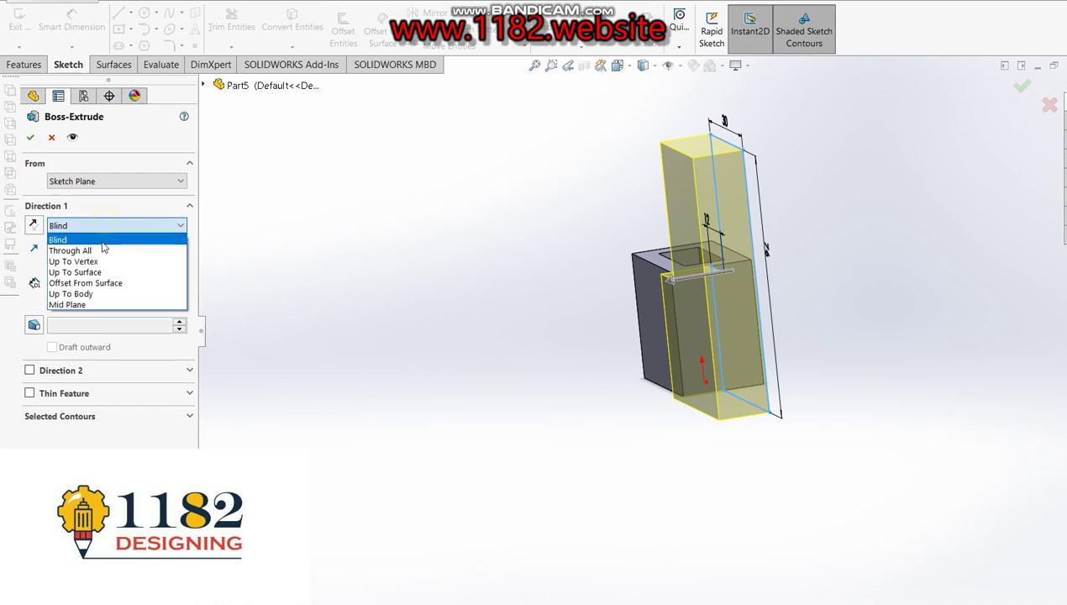
{"action": "left_click", "coordinate": [91, 306]}
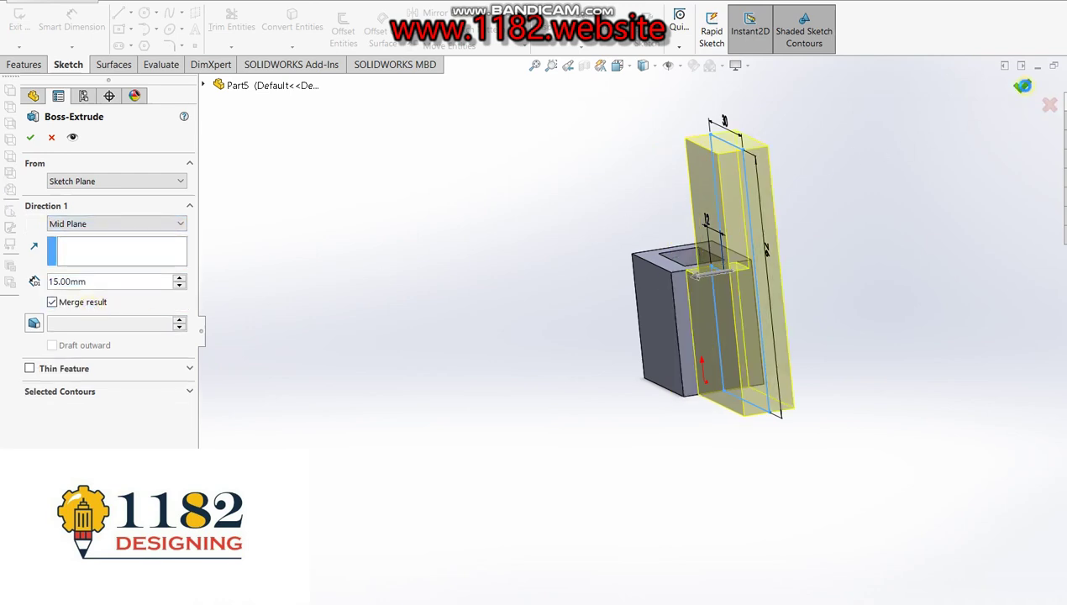
{"action": "left_click", "coordinate": [1022, 86]}
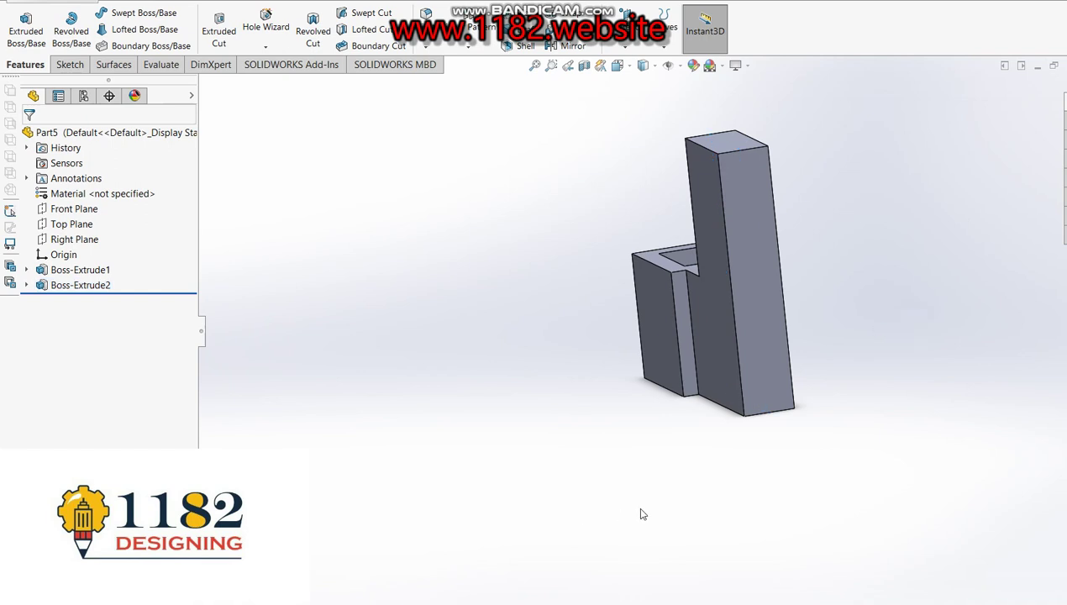
{"action": "middle_click_drag", "start_coordinate": [811, 380], "coordinate": [835, 378]}
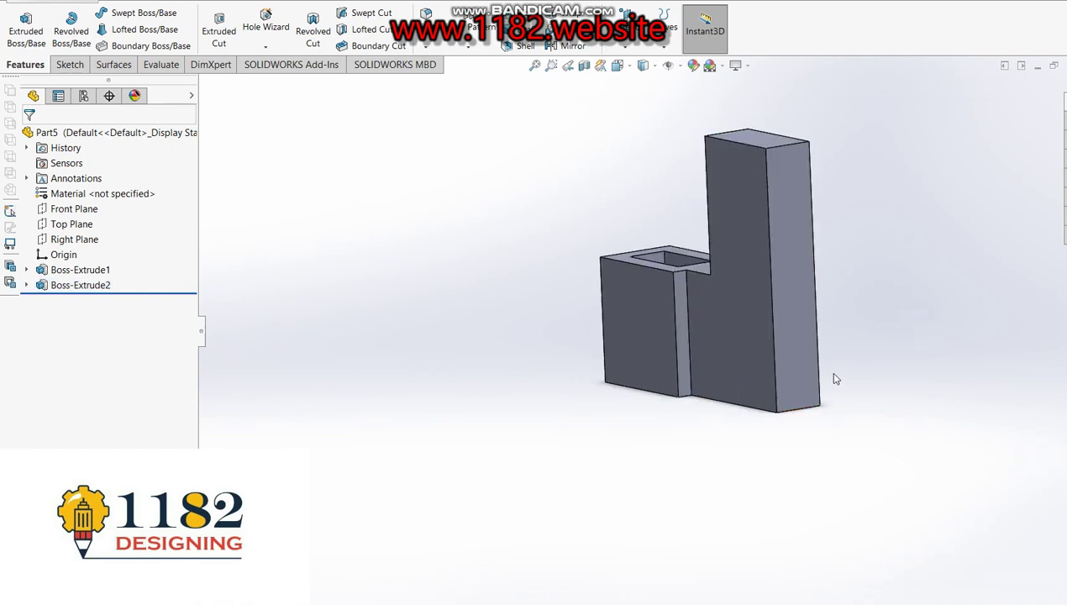
{"action": "key", "text": "alt+Tab"}
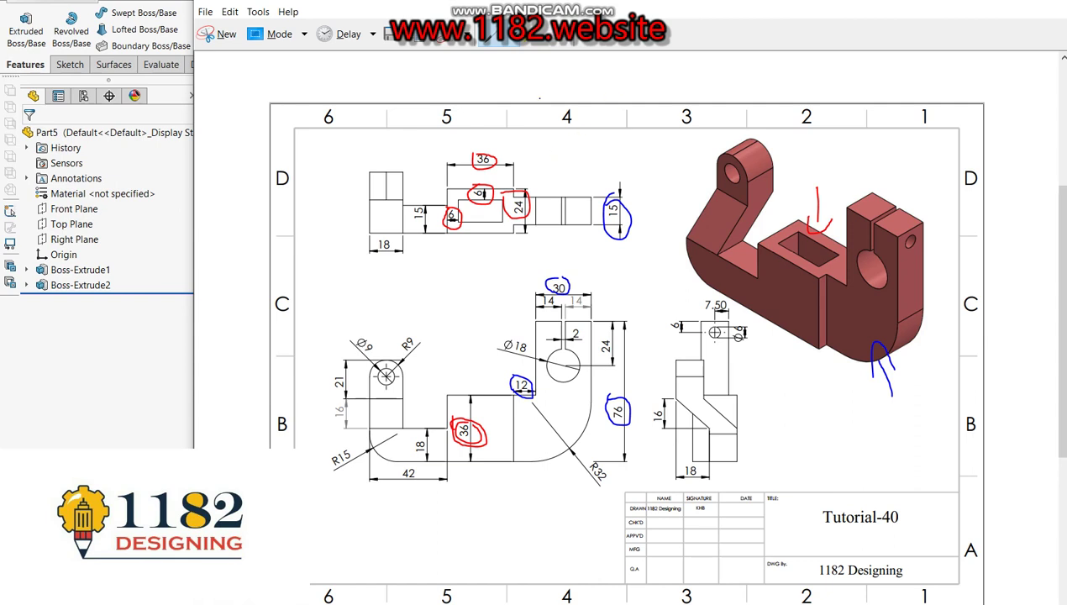
Mark the rounded bottom corner and circle the R32 radius in black on the drawing
{"action": "left_click", "coordinate": [516, 43]}
{"action": "left_click", "coordinate": [510, 89]}
{"action": "mouse_move", "coordinate": [925, 360]}
{"action": "left_mouse_down"}
{"action": "mouse_move", "coordinate": [888, 336]}
{"action": "mouse_move", "coordinate": [890, 345]}
{"action": "left_mouse_up"}
{"action": "mouse_move", "coordinate": [592, 448]}
{"action": "left_mouse_down"}
{"action": "mouse_move", "coordinate": [581, 494]}
{"action": "mouse_move", "coordinate": [603, 450]}
{"action": "left_mouse_up"}
{"action": "key", "text": "ctrl+z"}
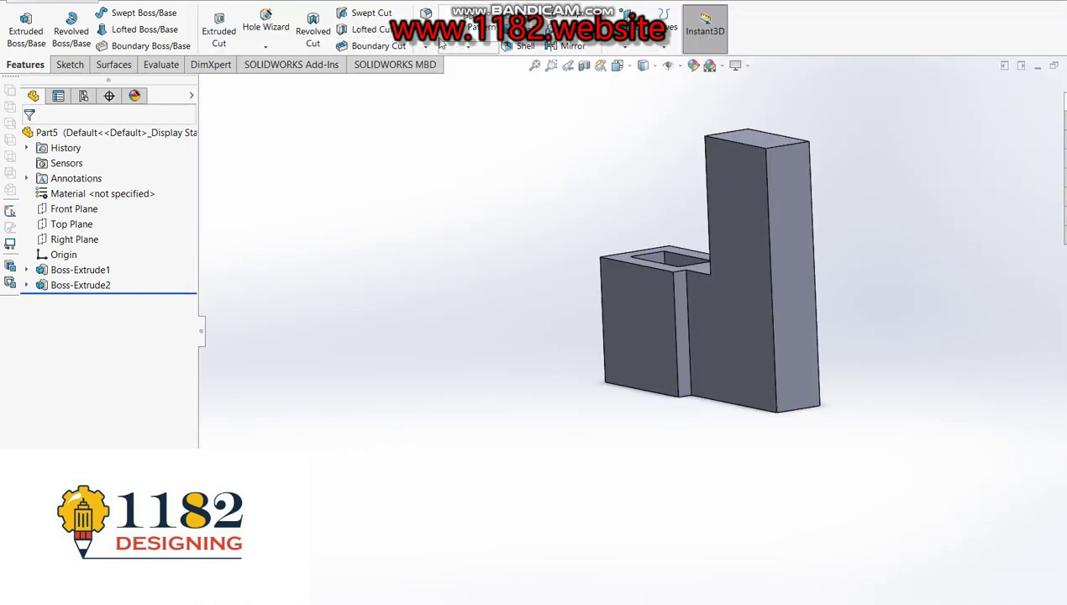
{"action": "left_click", "coordinate": [428, 20]}
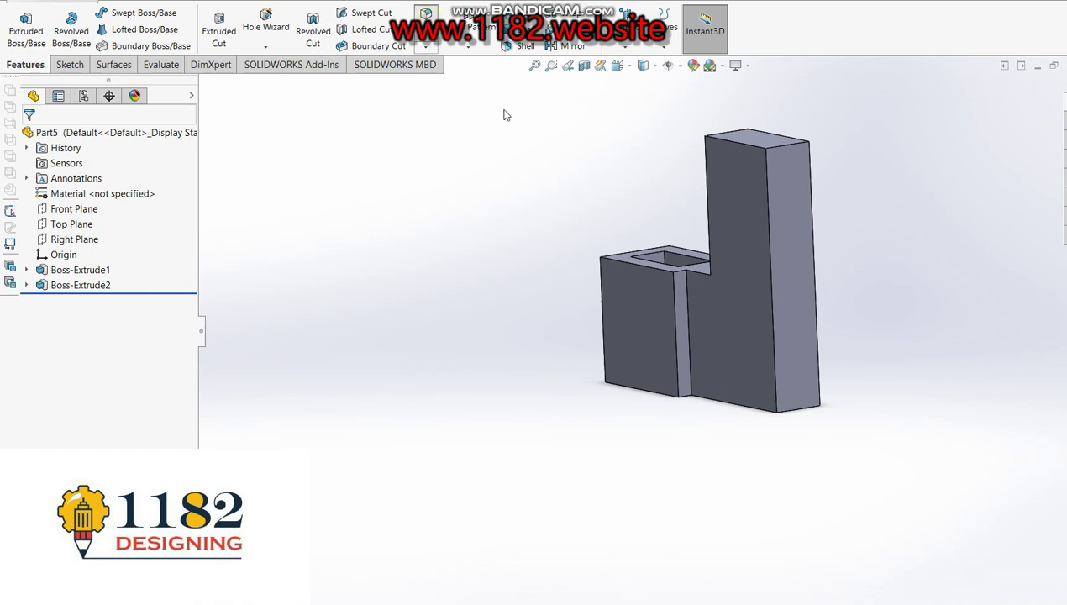
Fillet the arm's bottom outer edge with a 32 mm radius
{"action": "left_click", "coordinate": [799, 410]}
{"action": "type", "text": "32"}
{"action": "key", "text": "Return"}
{"action": "left_click", "coordinate": [1023, 87]}
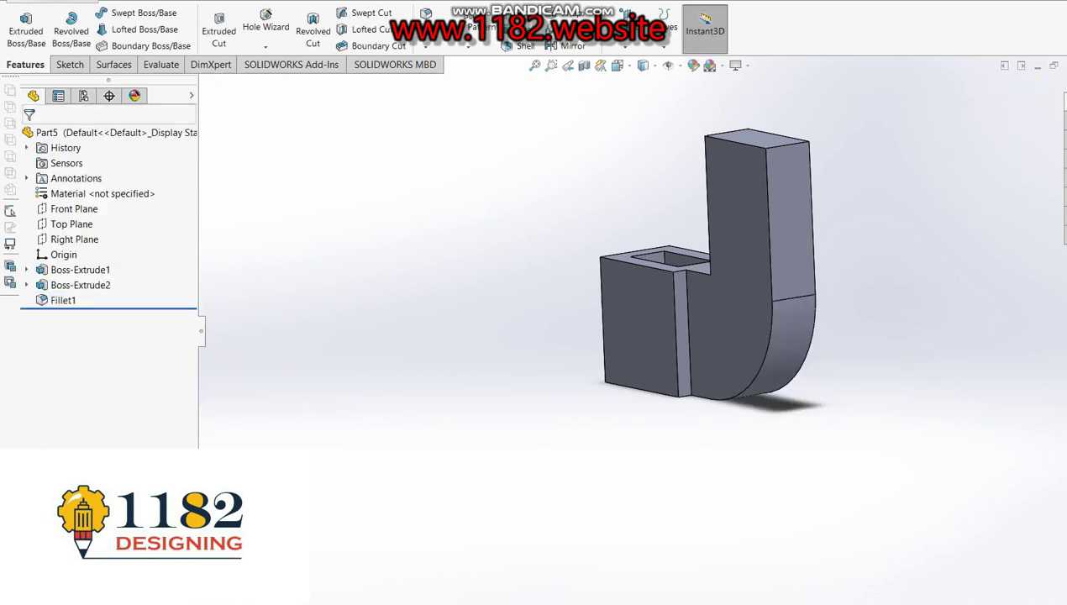
{"action": "key", "text": "alt+Tab"}
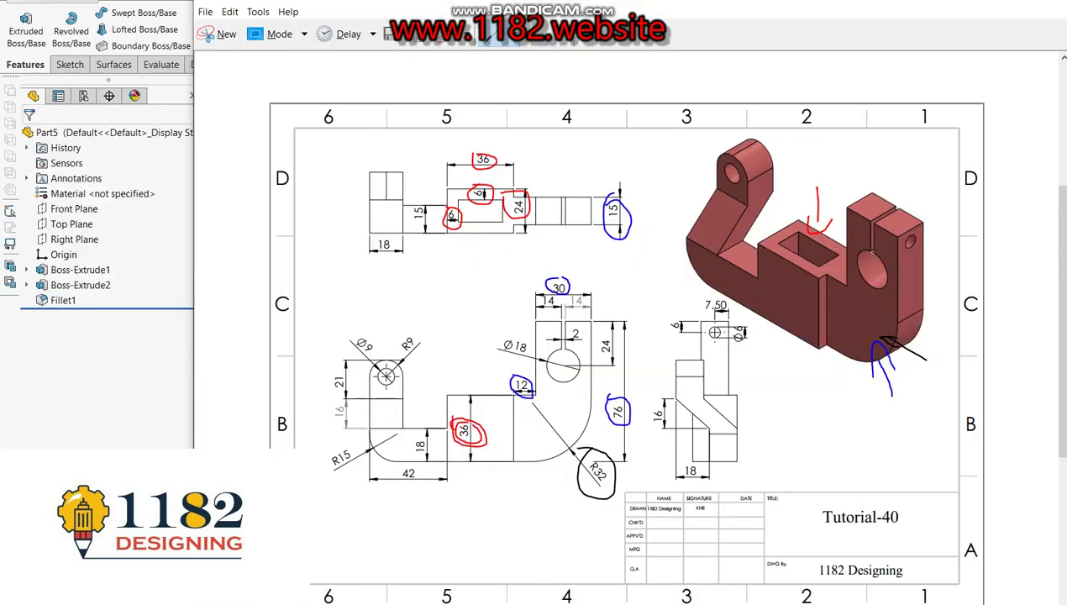
Circle the clamp hole in black, then start an Extruded Cut sketch on the arm's front face
{"action": "left_click_drag", "start_coordinate": [865, 241], "coordinate": [846, 260]}
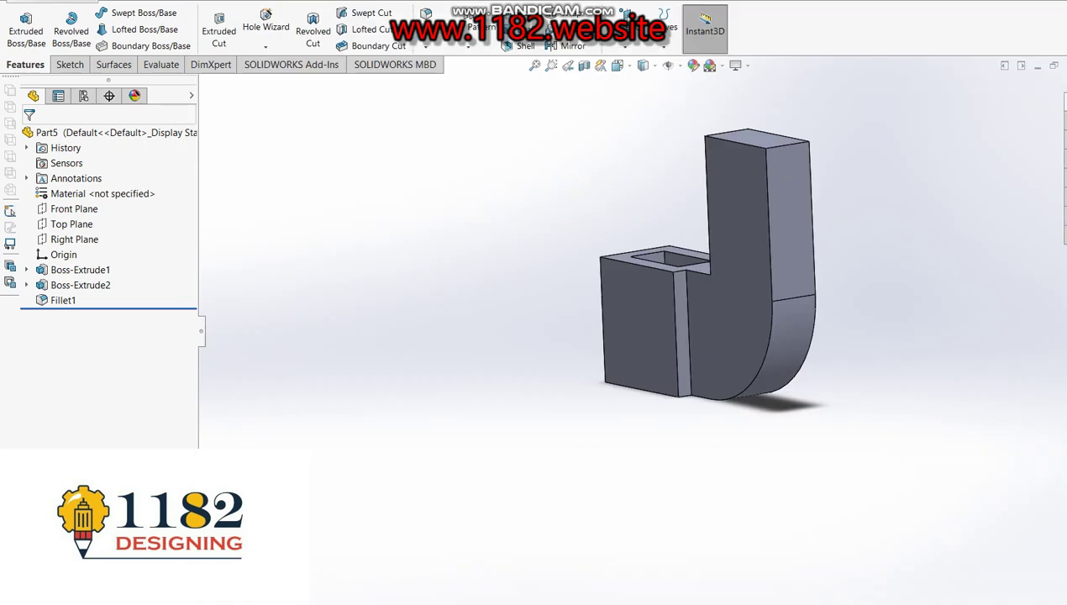
{"action": "left_click", "coordinate": [219, 31]}
{"action": "left_click", "coordinate": [739, 324]}
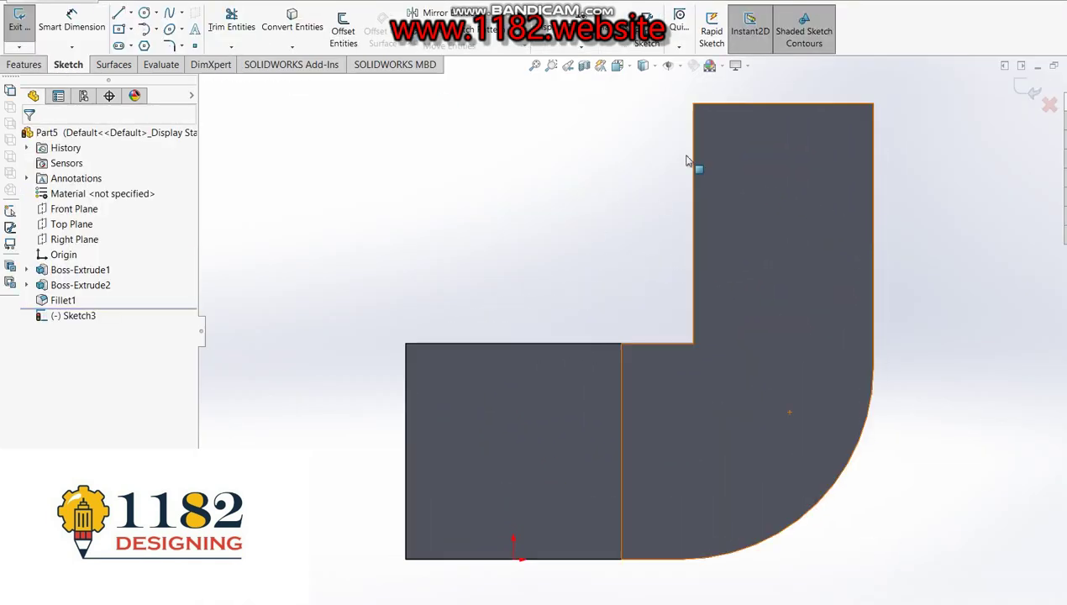
Draw a circle on the upright arm and dimension its diameter to 18 mm
{"action": "left_click", "coordinate": [144, 13]}
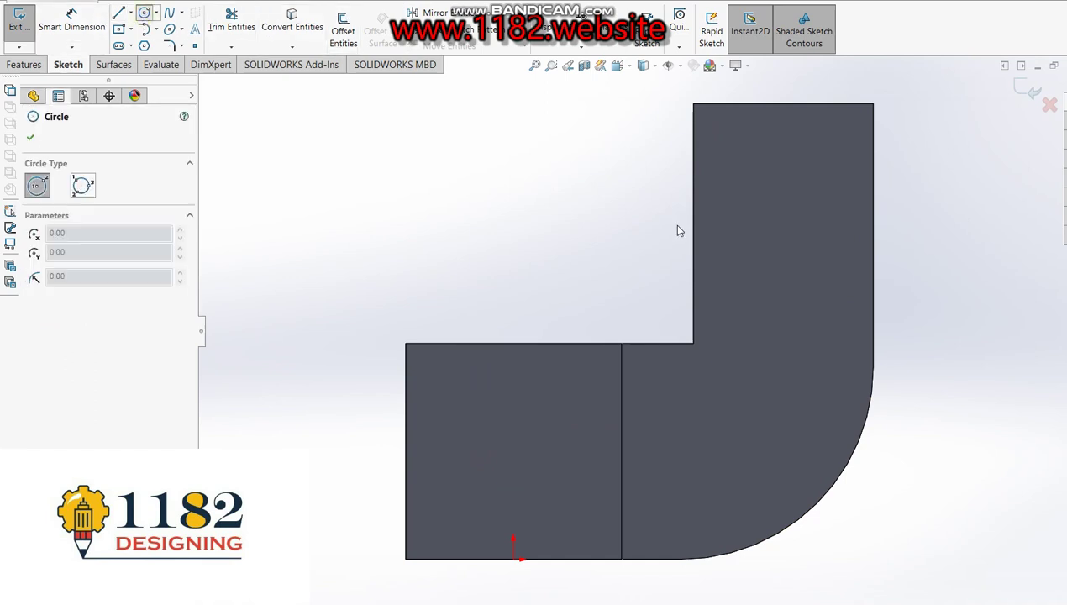
{"action": "left_click", "coordinate": [783, 200]}
{"action": "left_click", "coordinate": [802, 210]}
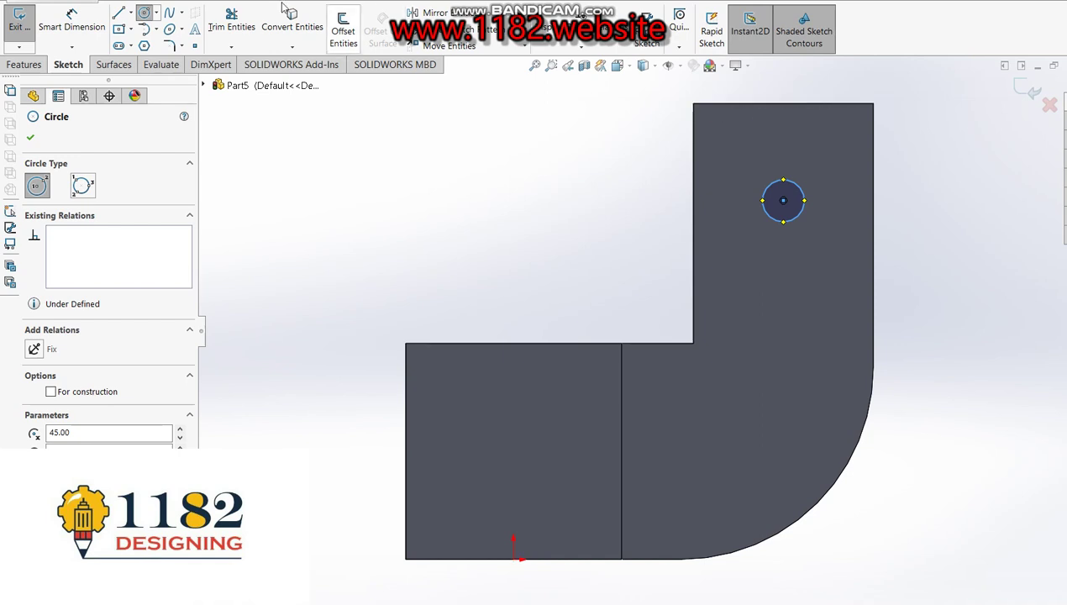
{"action": "left_click", "coordinate": [70, 25]}
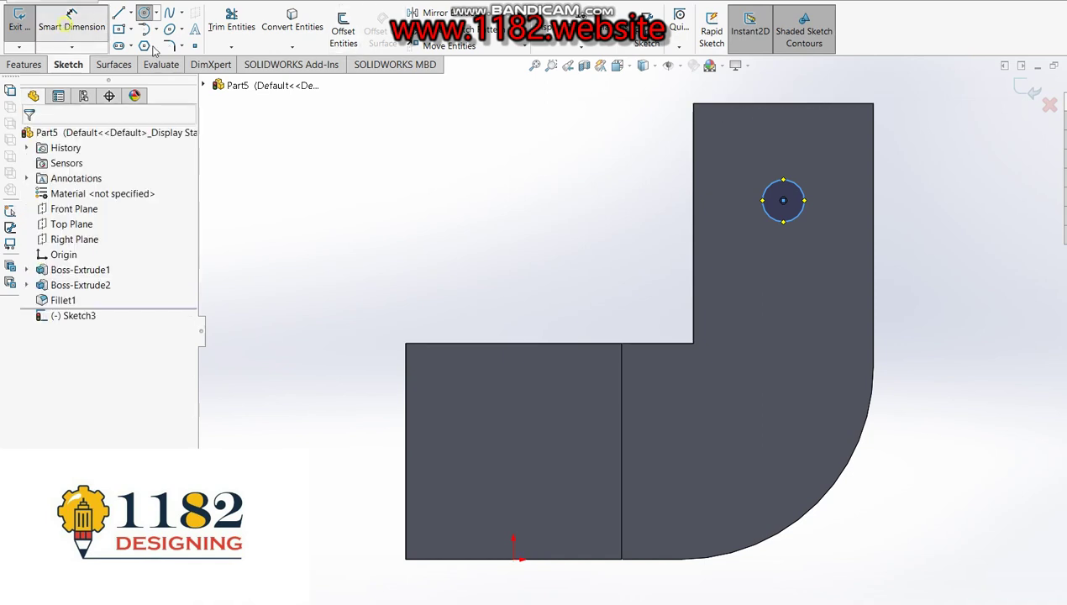
{"action": "left_click", "coordinate": [805, 215]}
{"action": "left_click", "coordinate": [926, 204]}
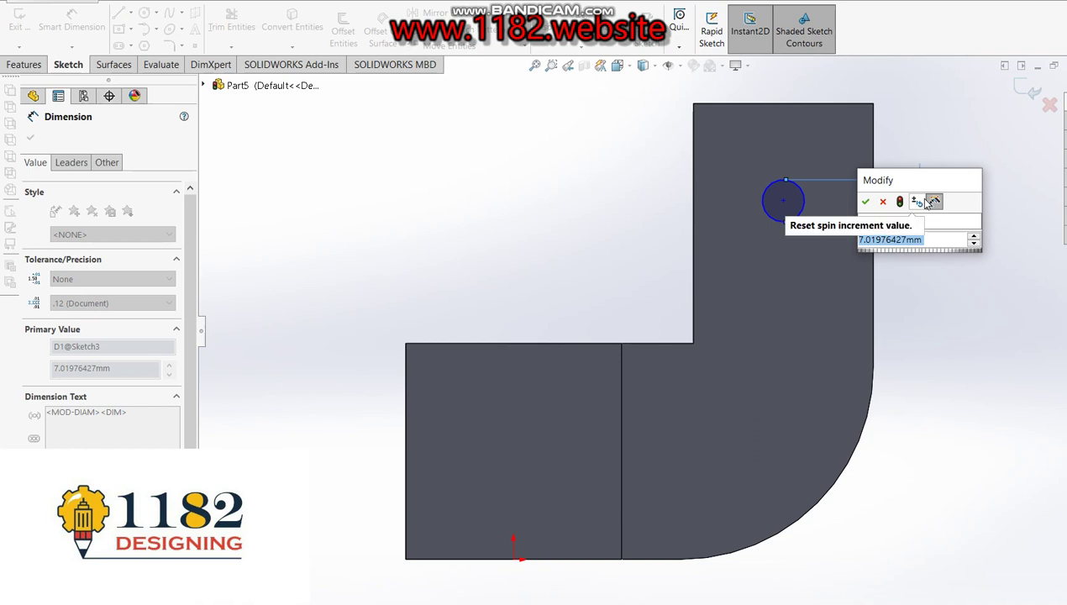
{"action": "type", "text": "18"}
{"action": "key", "text": "Return"}
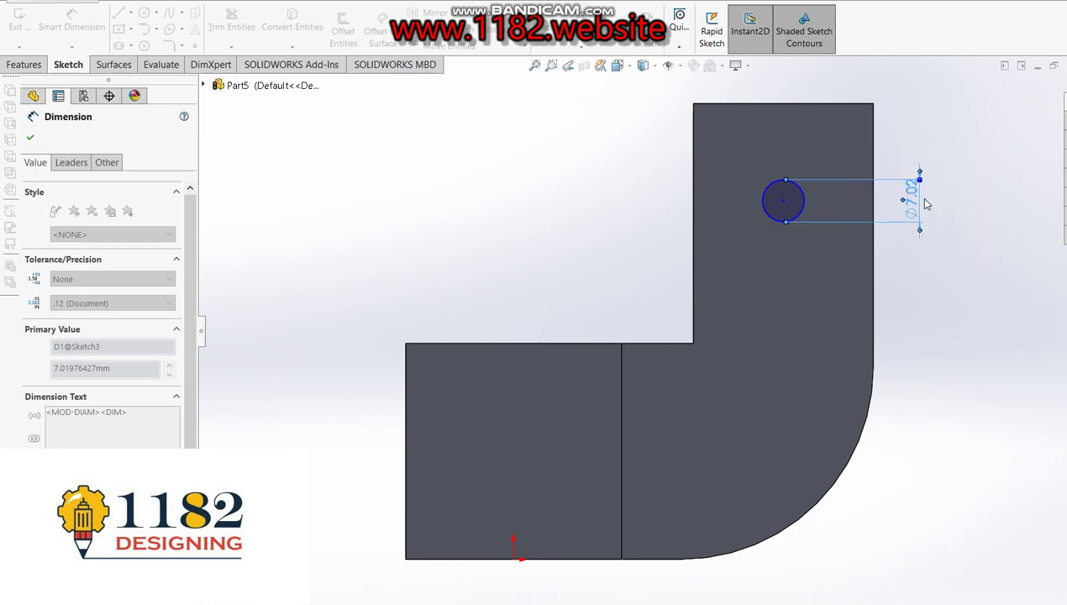
Locate the circle 24 mm below the top edge and 15 mm from the right edge
{"action": "left_click", "coordinate": [837, 209]}
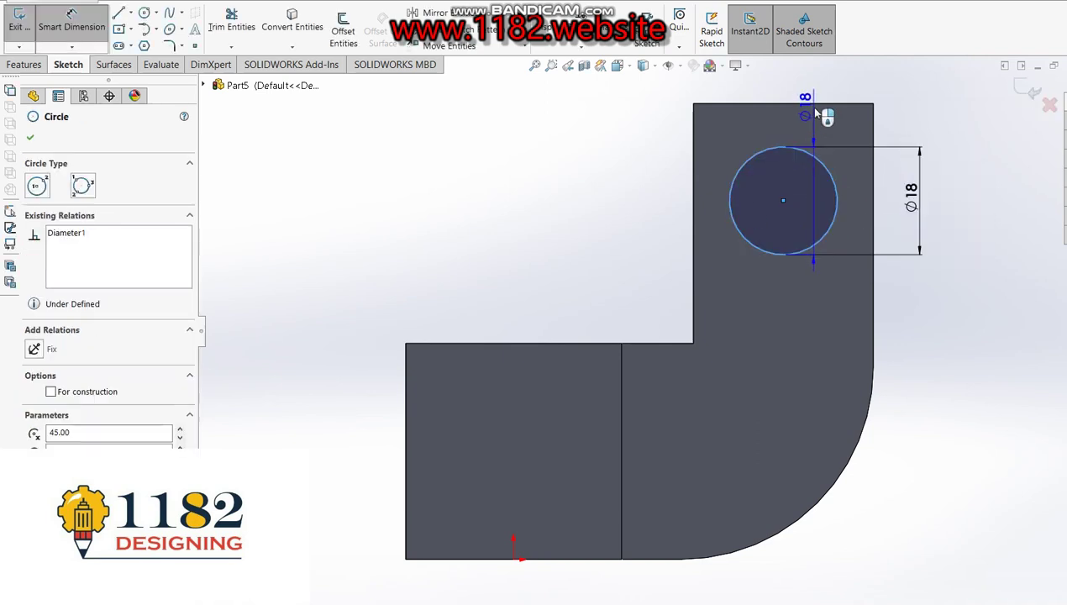
{"action": "left_click", "coordinate": [827, 104]}
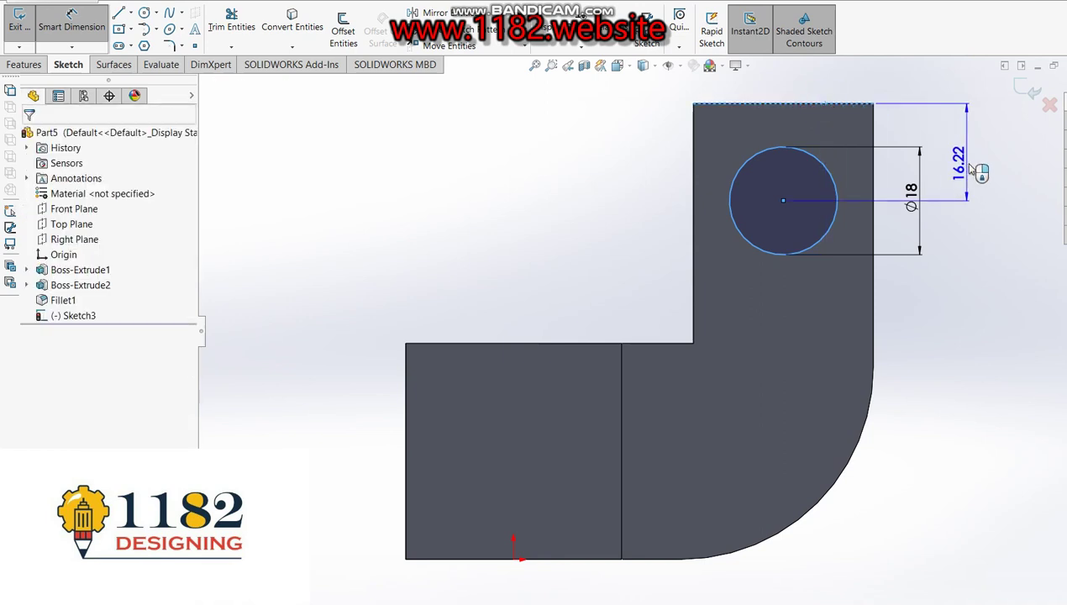
{"action": "left_click", "coordinate": [970, 170]}
{"action": "key", "text": "BackSpace"}
{"action": "type", "text": "24"}
{"action": "key", "text": "Return"}
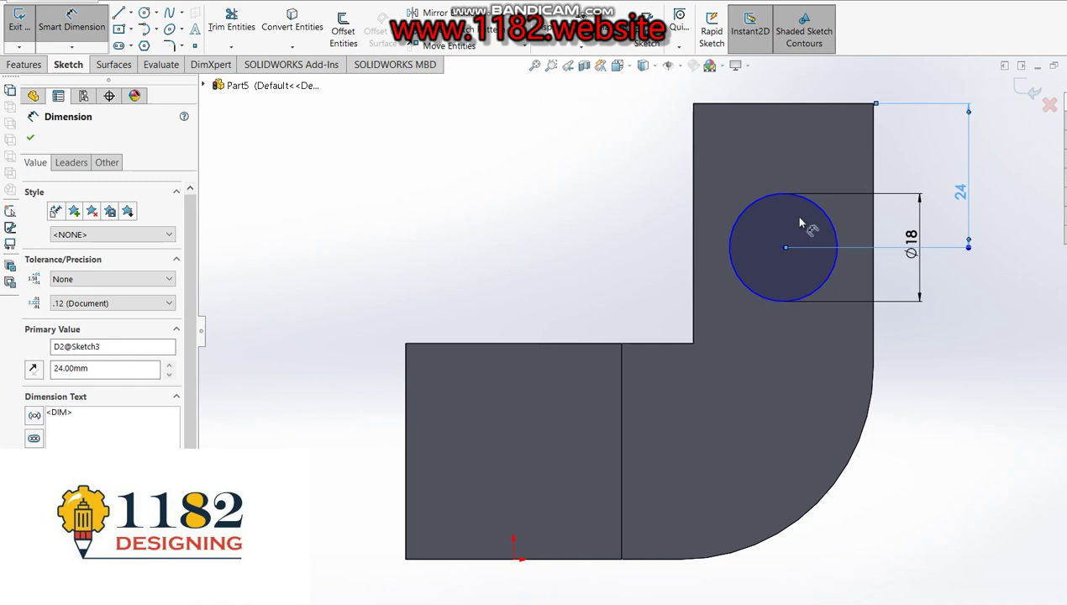
{"action": "left_click", "coordinate": [822, 210]}
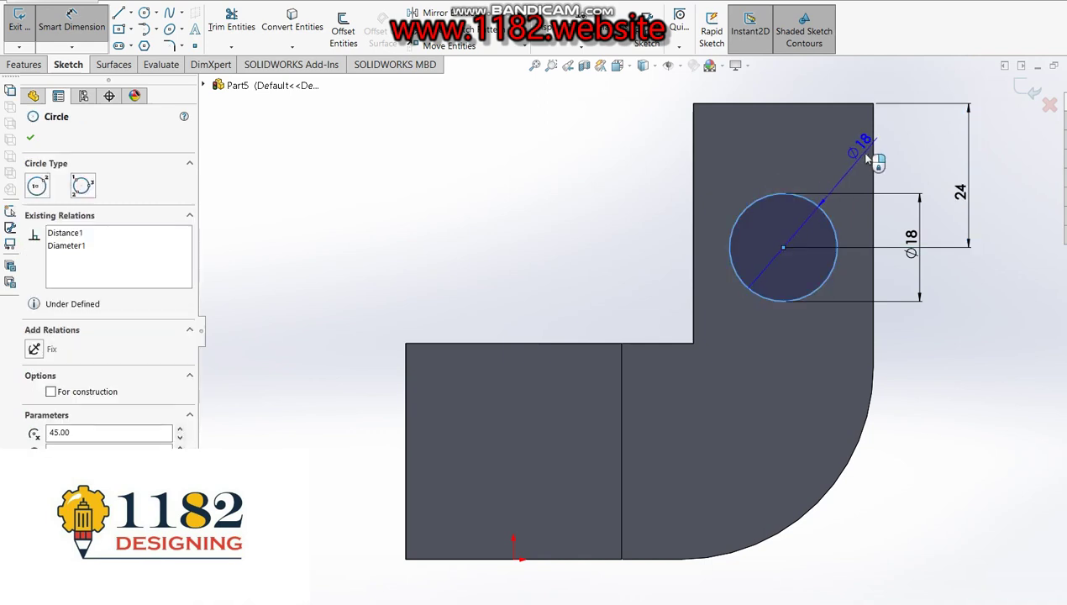
{"action": "left_click", "coordinate": [873, 151]}
{"action": "left_click", "coordinate": [861, 90]}
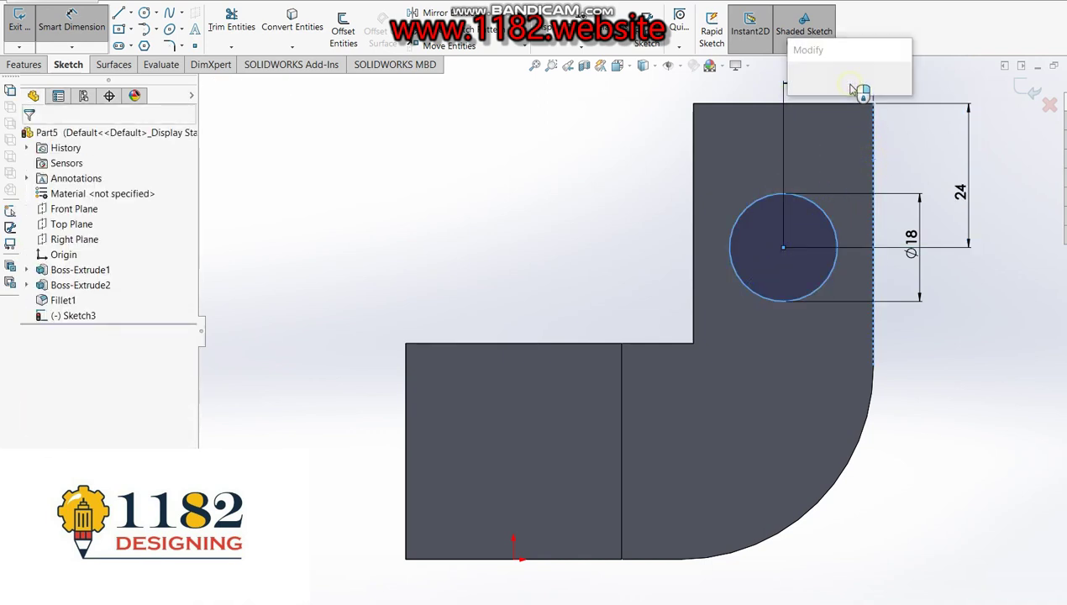
{"action": "left_click", "coordinate": [796, 85]}
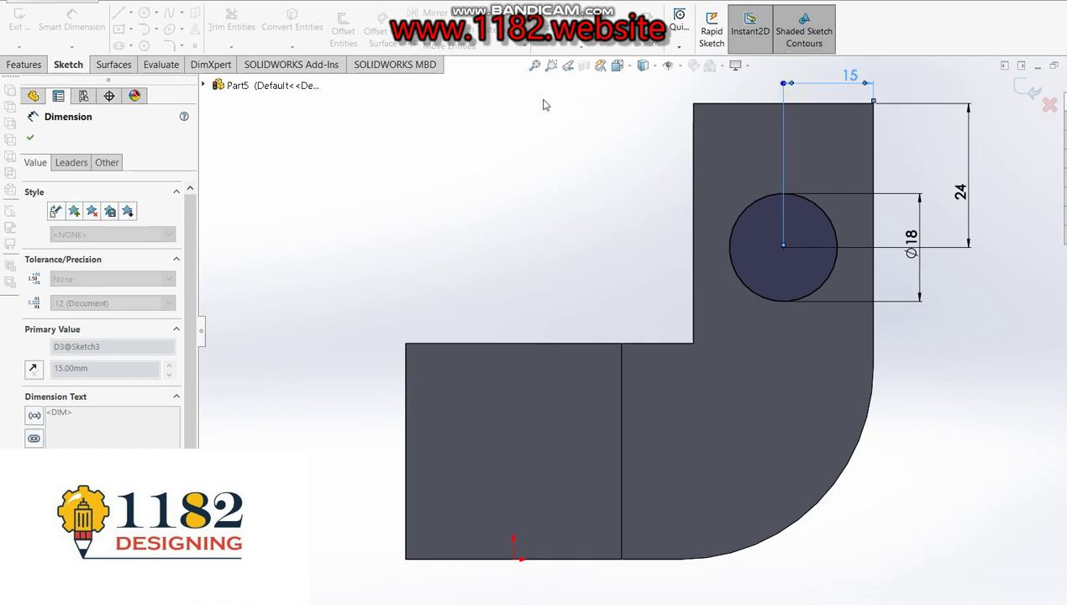
{"action": "left_click", "coordinate": [118, 13]}
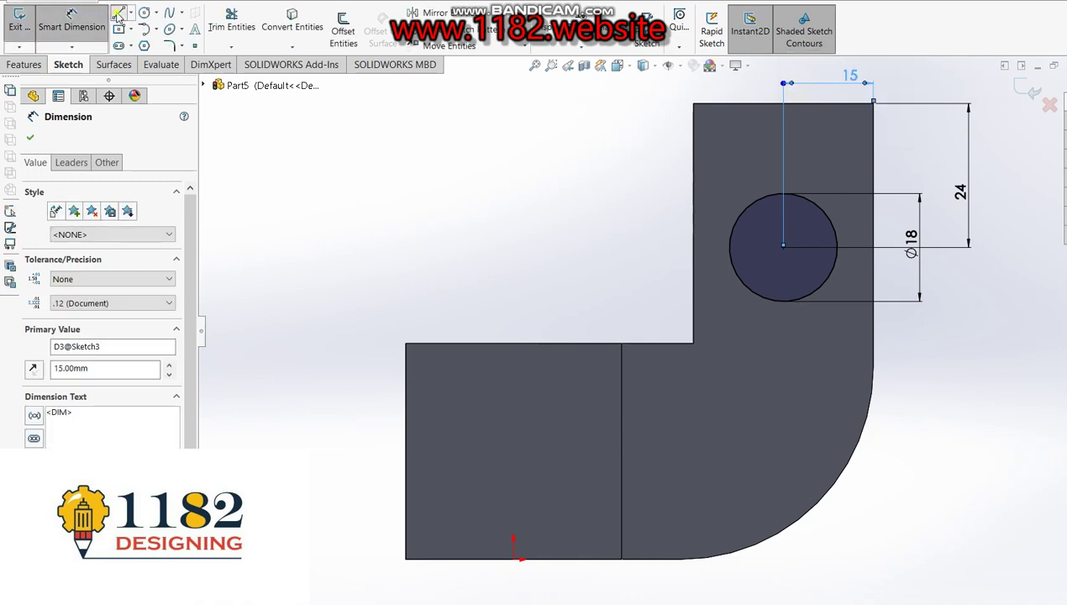
{"action": "left_click", "coordinate": [783, 247]}
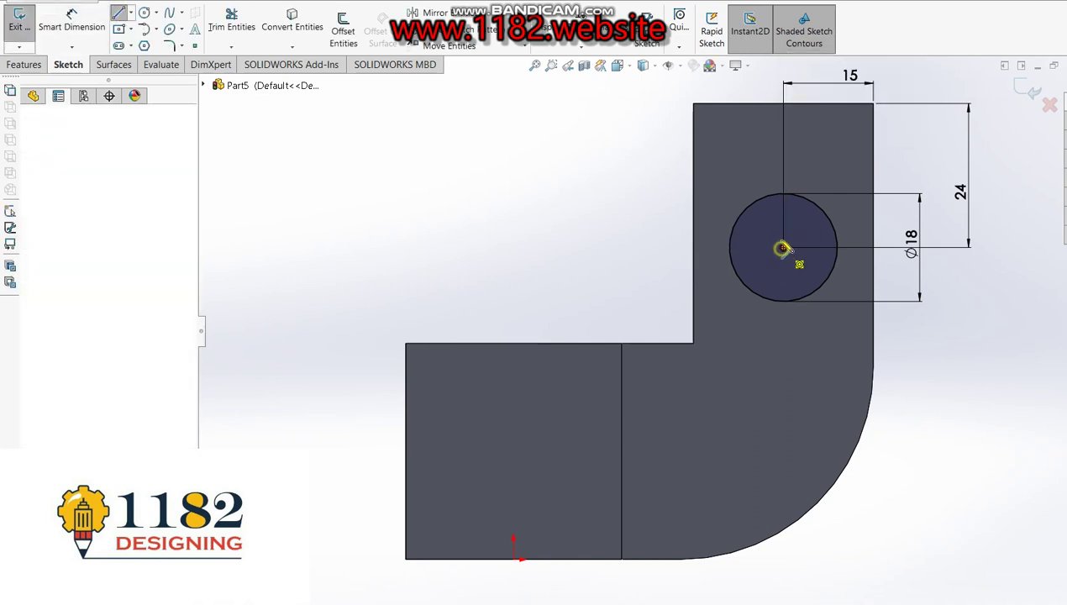
Draw a vertical line from the hole centre to the top edge and offset it 1 mm each side
{"action": "left_click", "coordinate": [782, 104]}
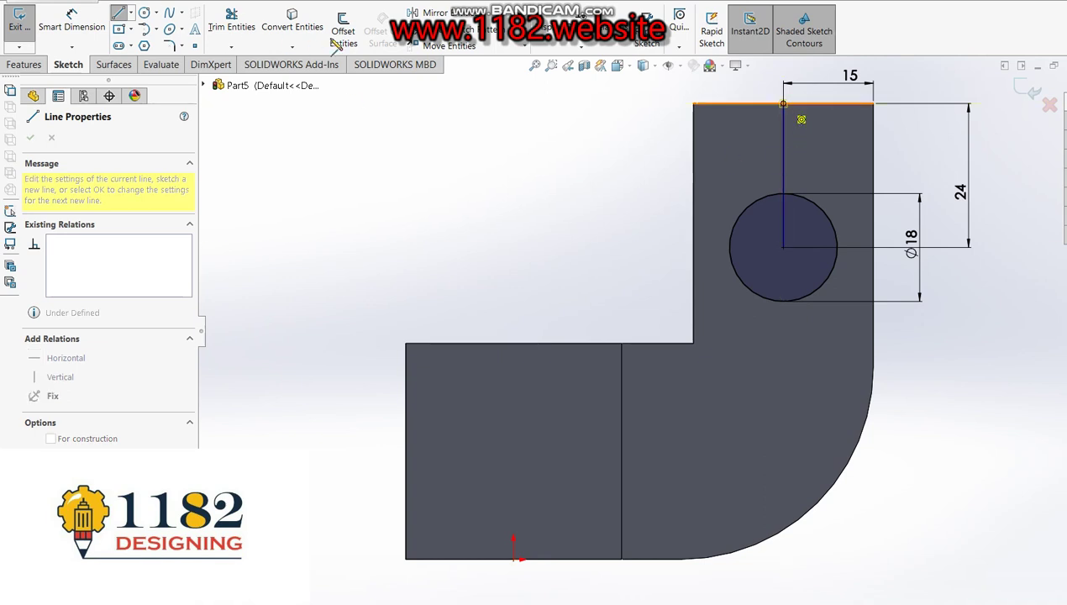
{"action": "left_click", "coordinate": [343, 30]}
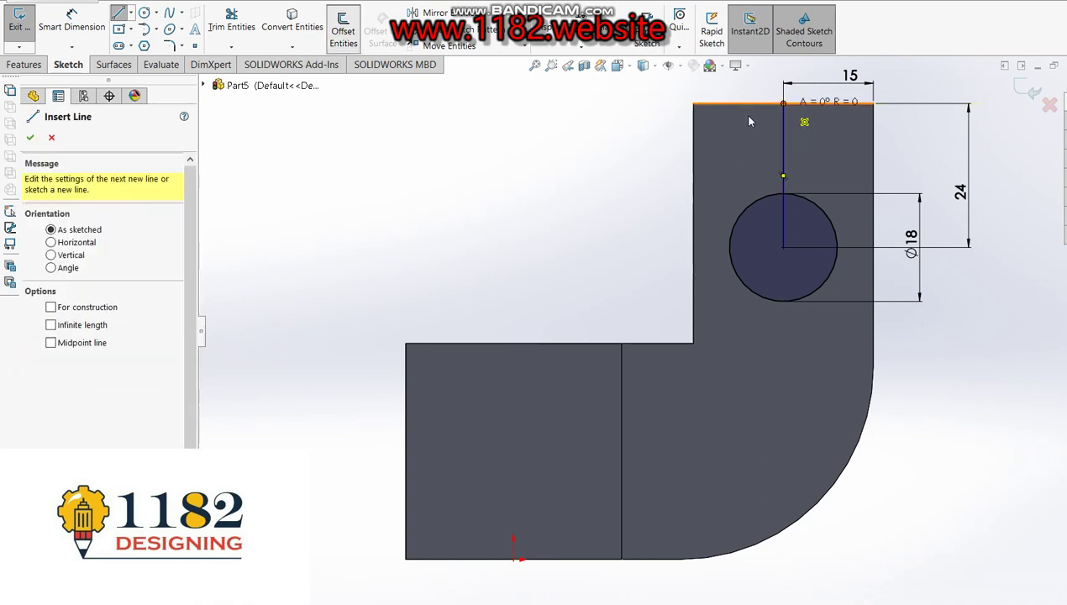
{"action": "type", "text": "1"}
{"action": "key", "text": "Return"}
{"action": "left_click", "coordinate": [785, 165]}
{"action": "key", "text": "Return"}
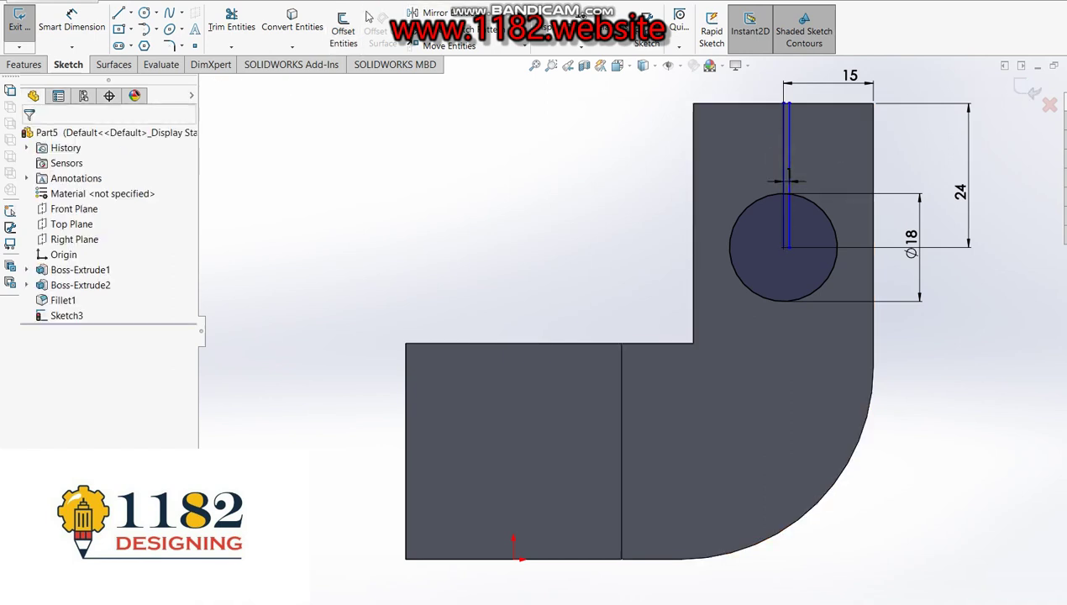
{"action": "left_click", "coordinate": [353, 23]}
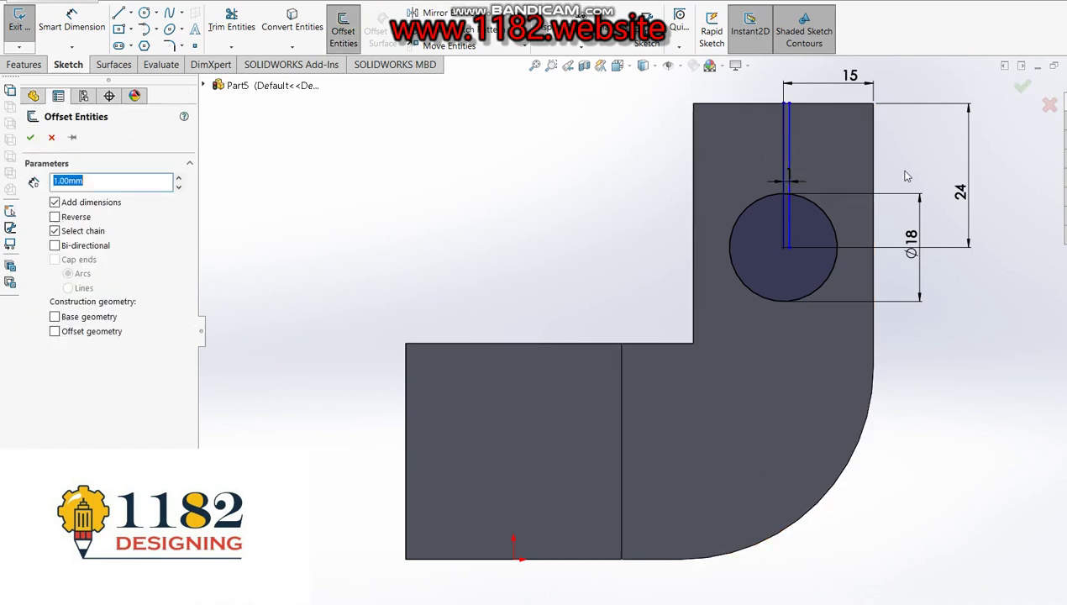
{"action": "left_click", "coordinate": [773, 162]}
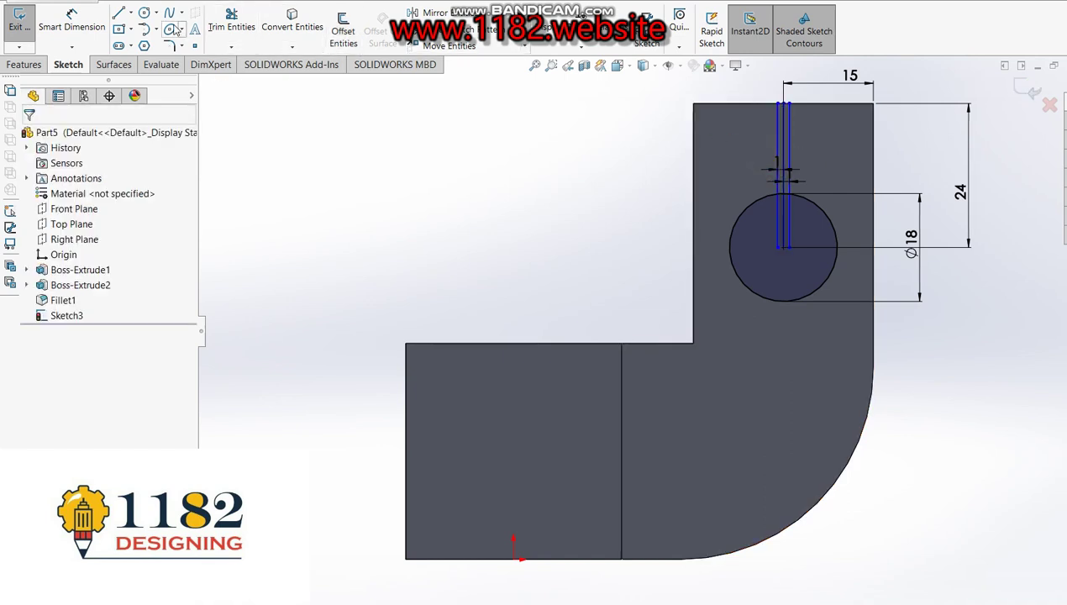
Close the top of the slot with a short horizontal line
{"action": "scroll", "coordinate": [941, 93], "scroll_direction": "down", "scroll_amount": 3}
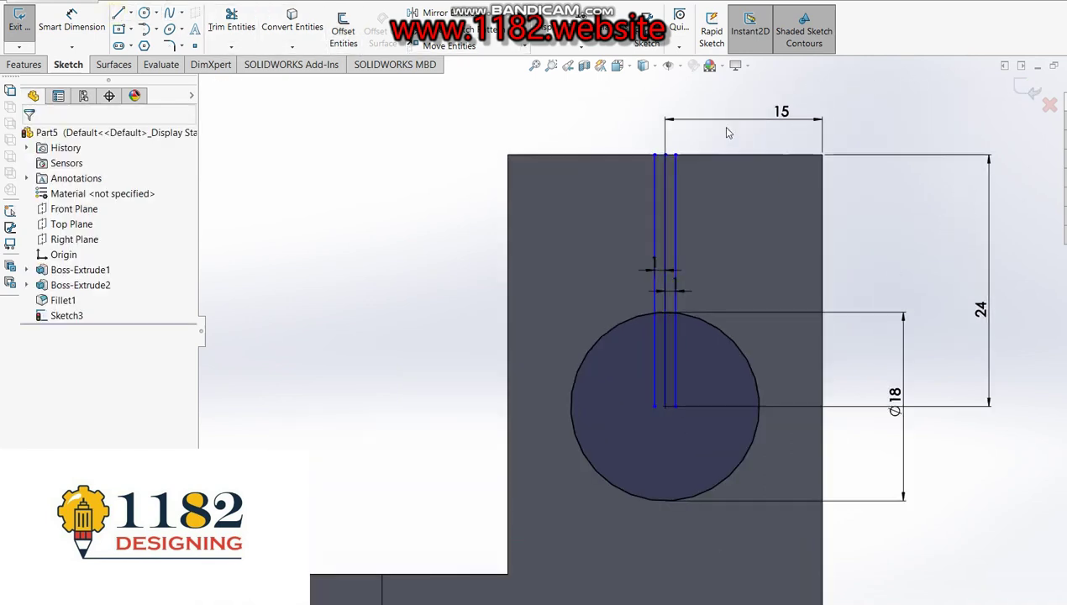
{"action": "scroll", "coordinate": [714, 142], "scroll_direction": "down", "scroll_amount": 3}
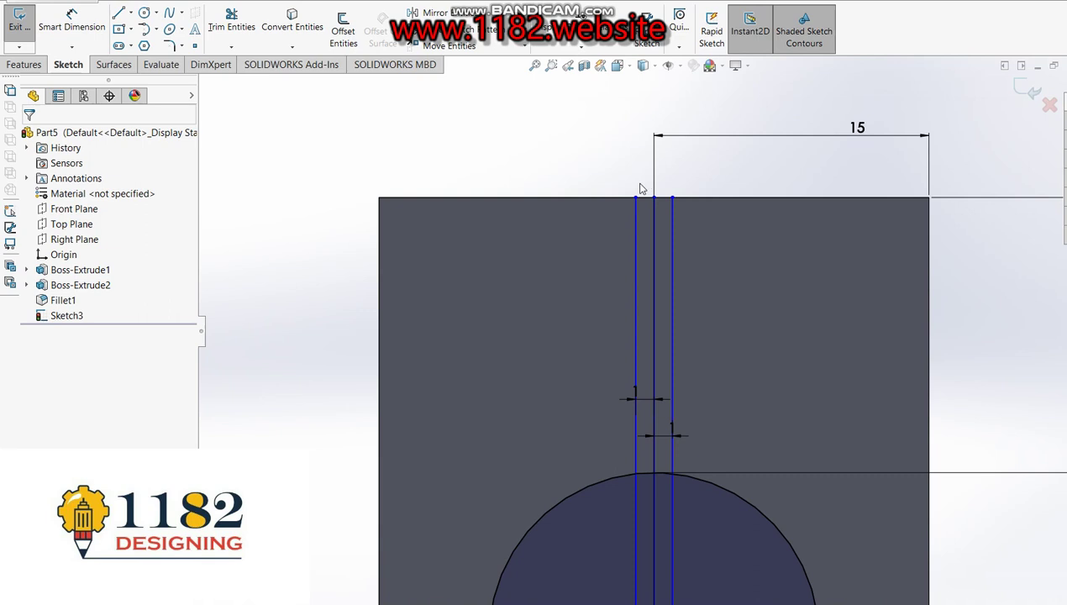
{"action": "left_click", "coordinate": [116, 15]}
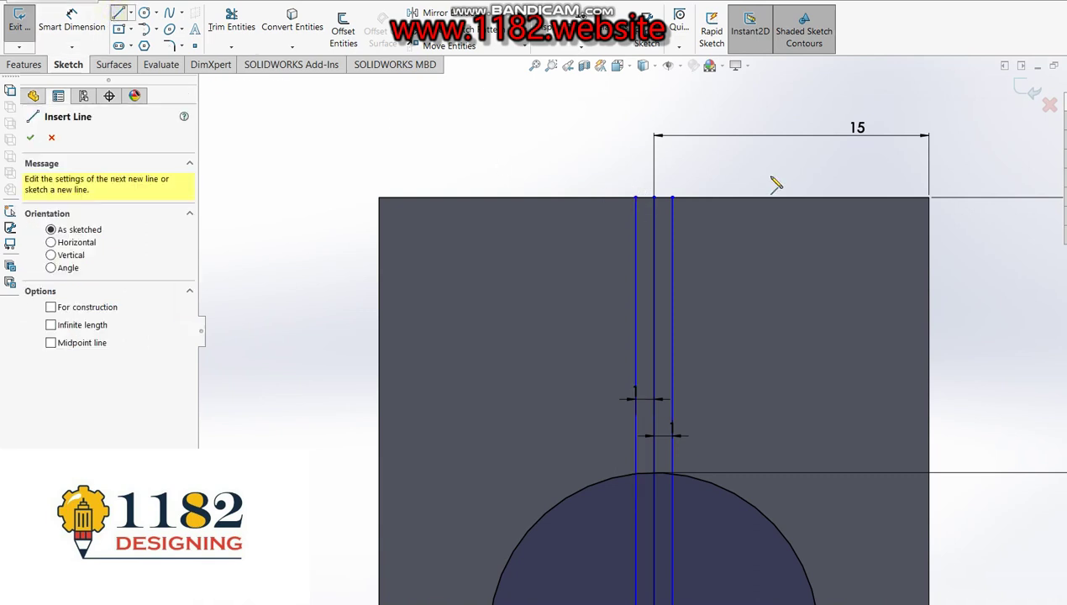
{"action": "left_click", "coordinate": [635, 198]}
{"action": "left_click", "coordinate": [672, 198]}
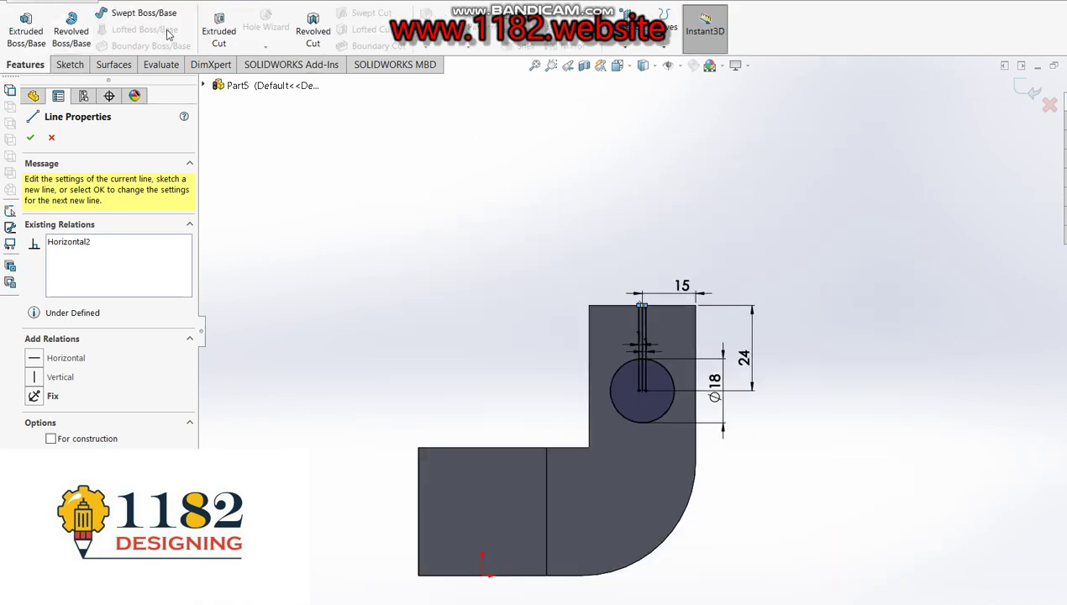
{"action": "left_click", "coordinate": [70, 65]}
{"action": "left_click", "coordinate": [231, 23]}
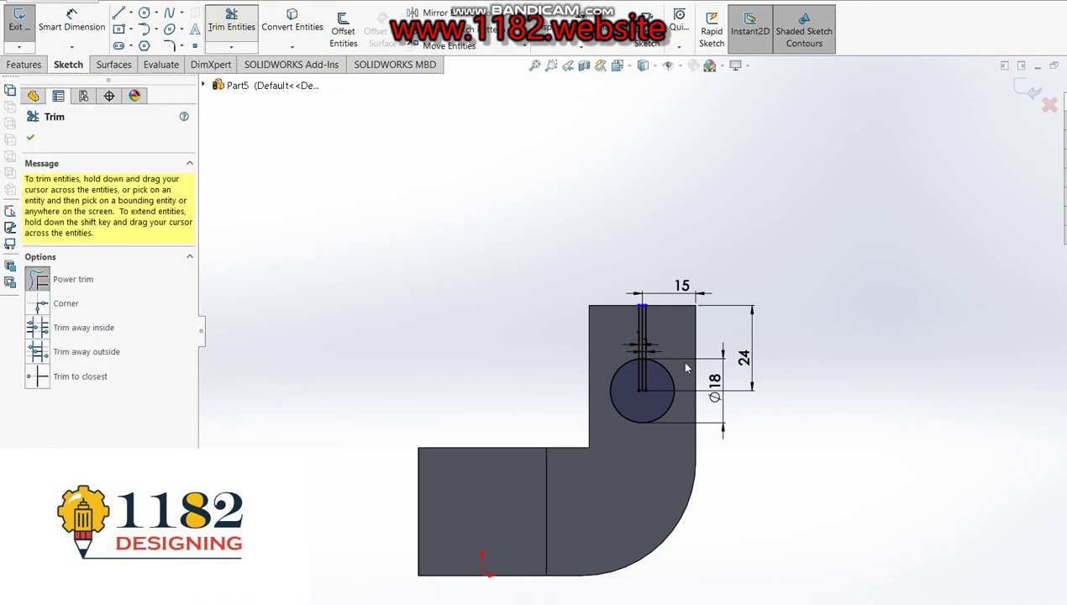
Trim the slot line and circle arc so the slot opens into the hole
{"action": "scroll", "coordinate": [697, 362], "scroll_direction": "down", "scroll_amount": 5}
{"action": "left_click_drag", "start_coordinate": [404, 385], "coordinate": [367, 404]}
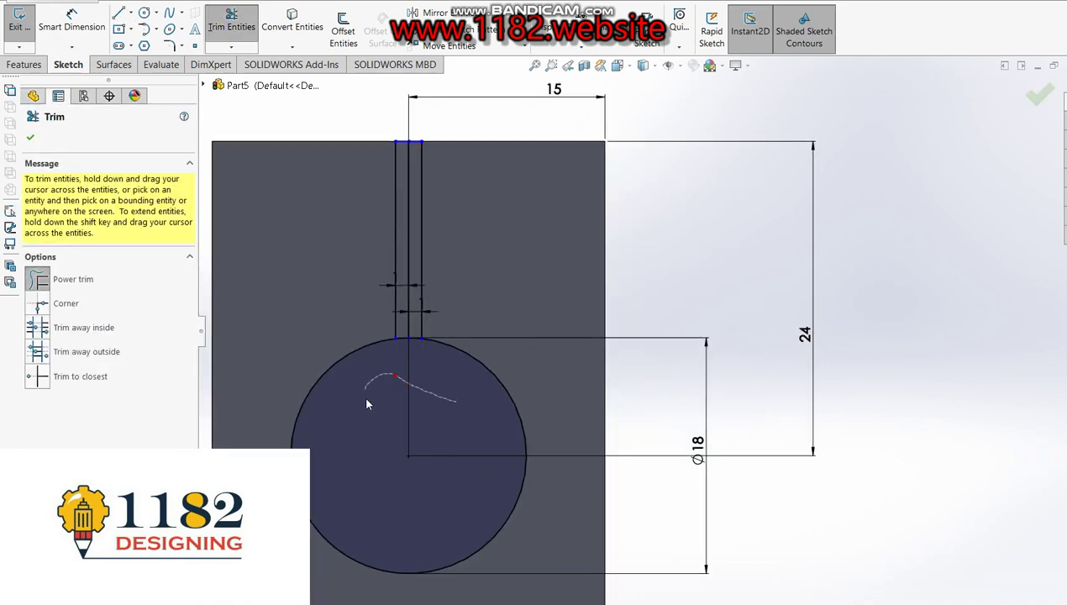
{"action": "left_click_drag", "start_coordinate": [414, 362], "coordinate": [405, 332]}
{"action": "scroll", "coordinate": [383, 275], "scroll_direction": "up", "scroll_amount": 2}
{"action": "scroll", "coordinate": [482, 287], "scroll_direction": "up", "scroll_amount": 2}
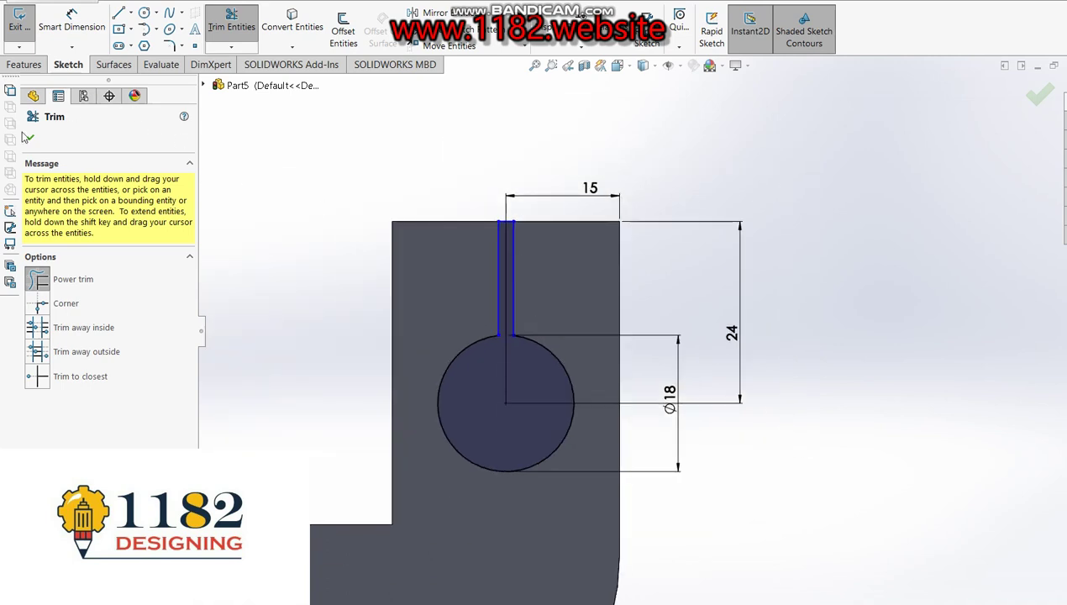
Dimension the slot width to 2 mm and exit the sketch
{"action": "left_click", "coordinate": [30, 137]}
{"action": "left_click", "coordinate": [71, 21]}
{"action": "left_click", "coordinate": [513, 284]}
{"action": "left_click", "coordinate": [498, 279]}
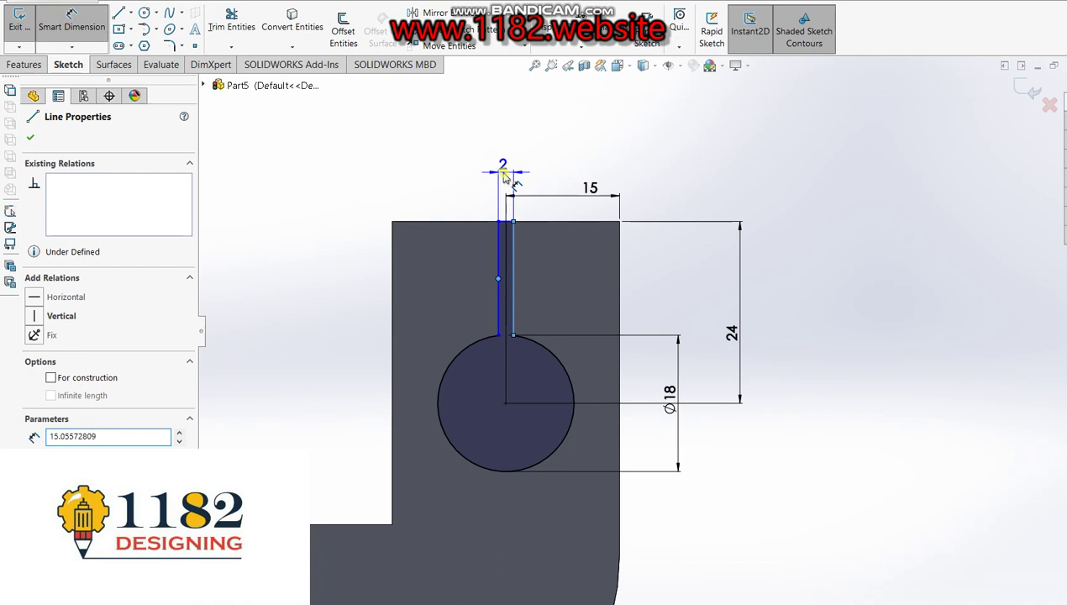
{"action": "left_click", "coordinate": [504, 177]}
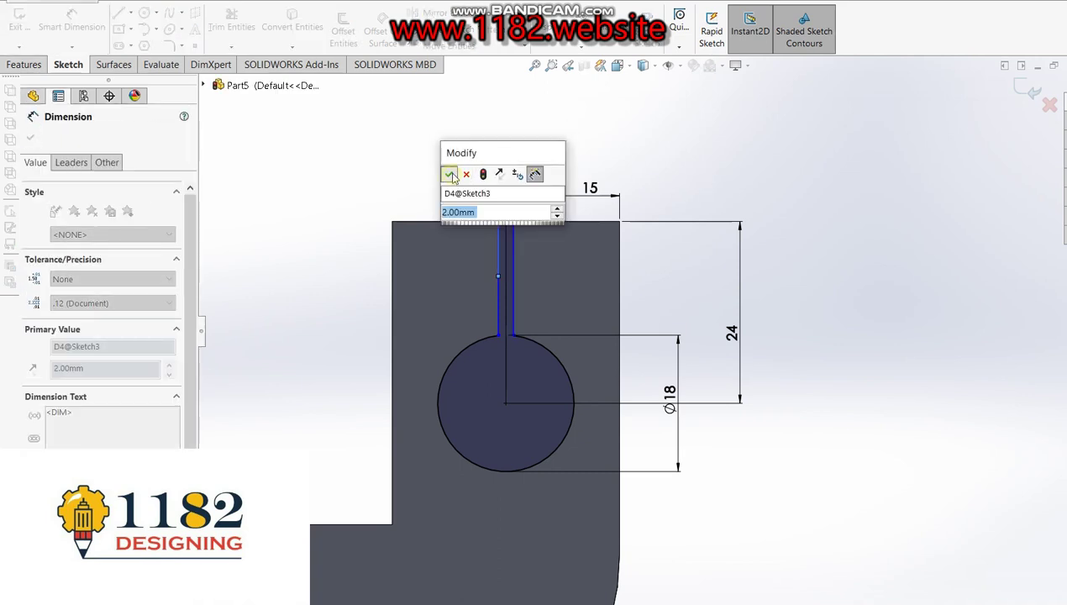
{"action": "left_click", "coordinate": [450, 174]}
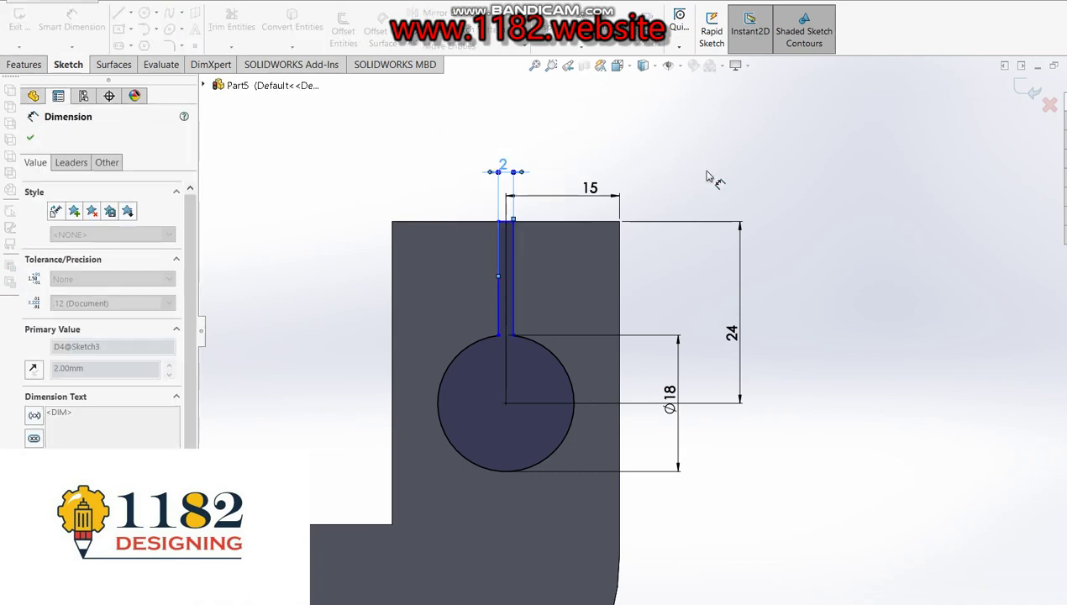
{"action": "left_click", "coordinate": [1026, 87]}
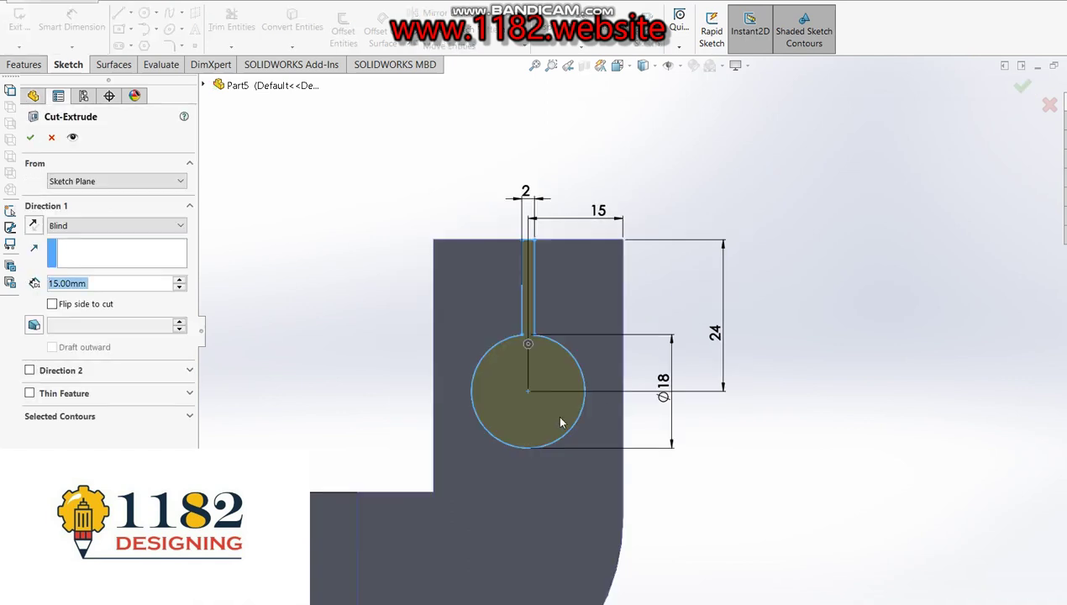
Extrude-cut the keyhole profile Up To Surface, stopping at the arm's far face
{"action": "scroll", "coordinate": [579, 433], "scroll_direction": "up", "scroll_amount": 2}
{"action": "scroll", "coordinate": [671, 417], "scroll_direction": "up", "scroll_amount": 2}
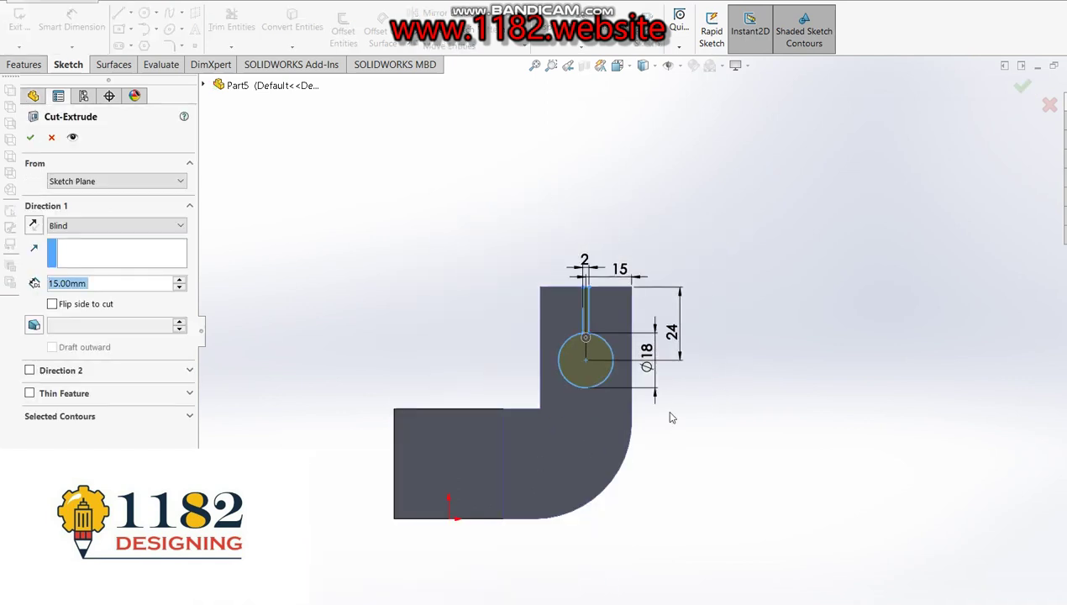
{"action": "mouse_move", "coordinate": [577, 465]}
{"action": "middle_mouse_down"}
{"action": "mouse_move", "coordinate": [504, 490]}
{"action": "mouse_move", "coordinate": [395, 470]}
{"action": "middle_mouse_up"}
{"action": "left_click", "coordinate": [117, 226]}
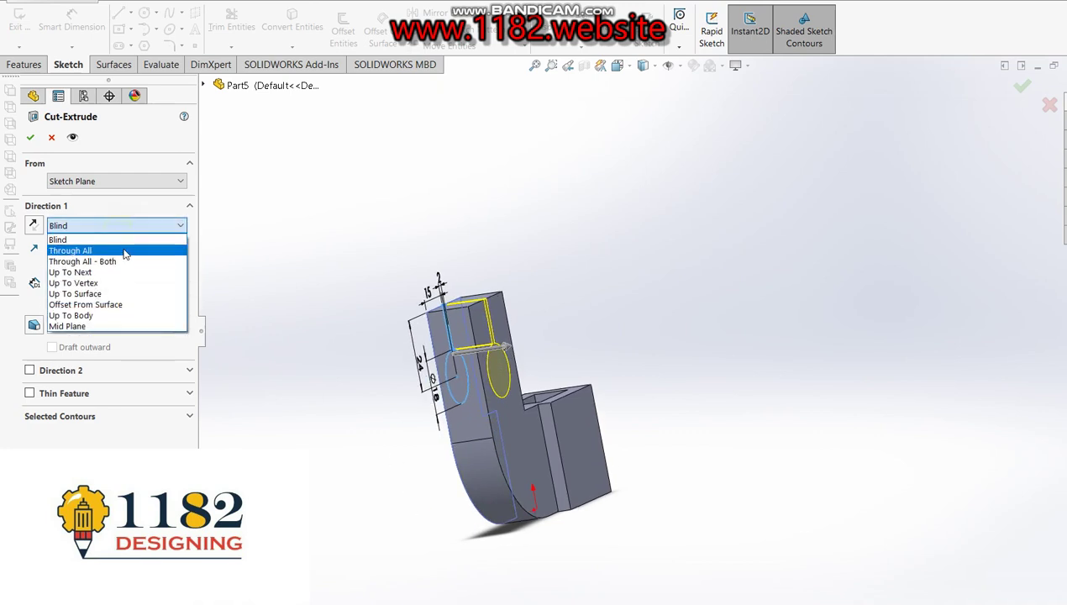
{"action": "left_click", "coordinate": [134, 295]}
{"action": "left_click", "coordinate": [134, 295]}
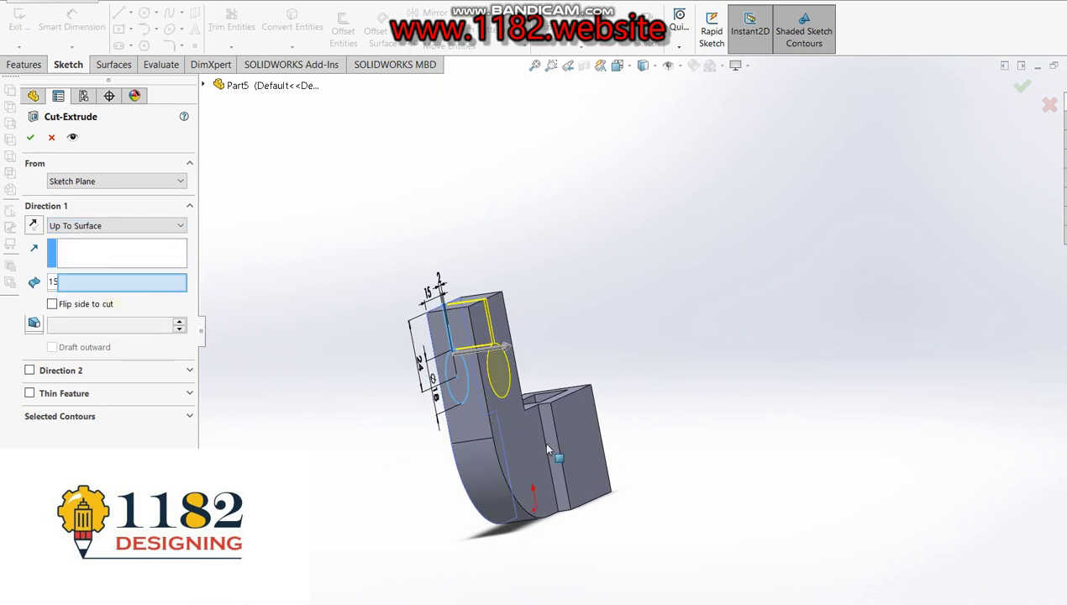
{"action": "left_click", "coordinate": [518, 445]}
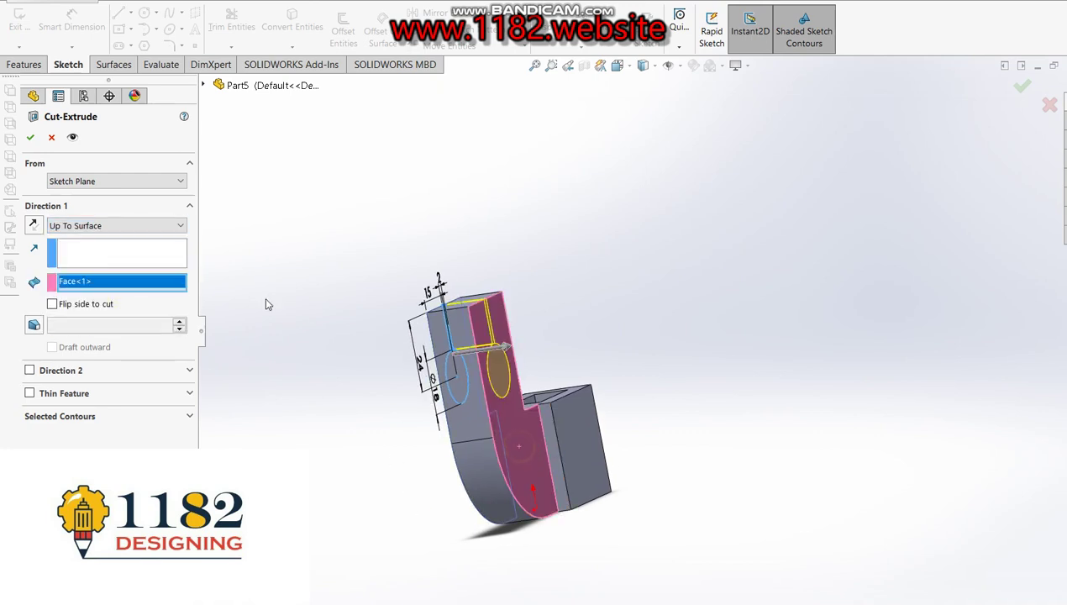
{"action": "left_click", "coordinate": [30, 137]}
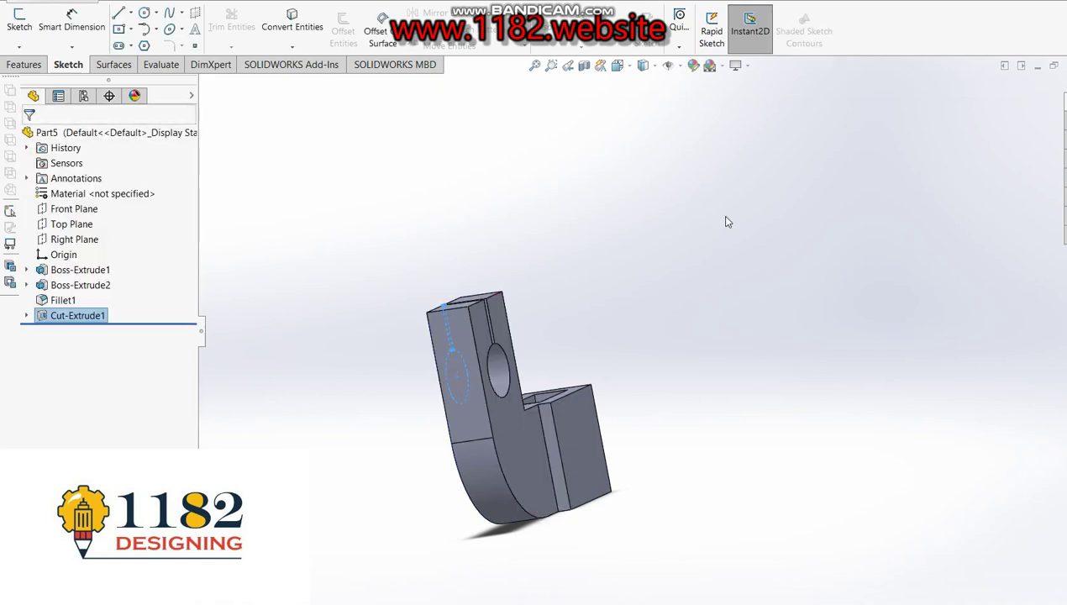
Orbit the part back toward the front and return to the reference drawing
{"action": "left_click", "coordinate": [612, 193]}
{"action": "middle_click_drag", "start_coordinate": [646, 481], "coordinate": [758, 431]}
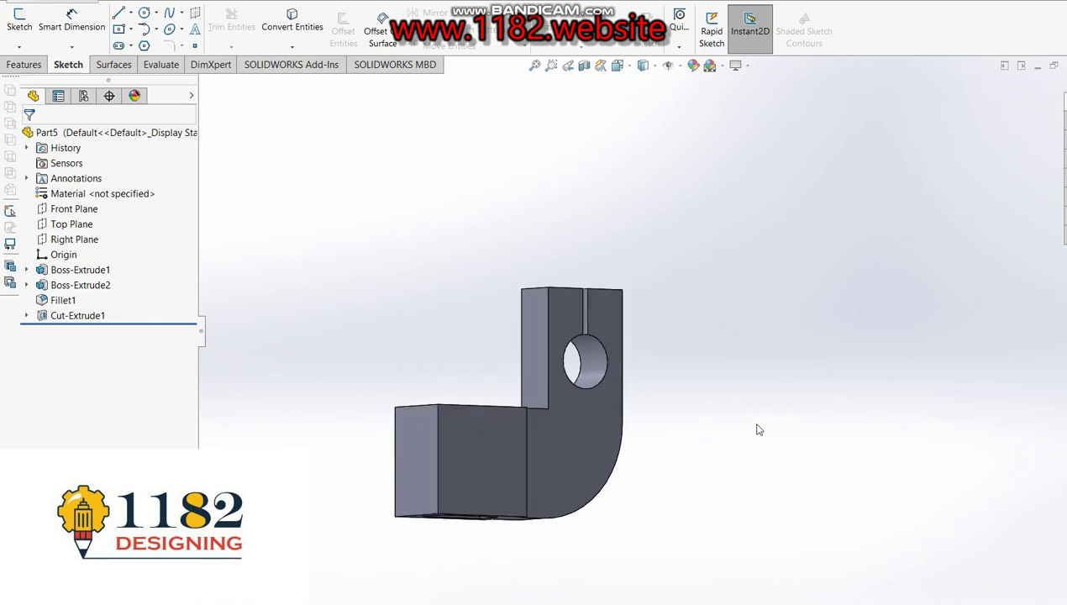
{"action": "key", "text": "alt+Tab"}
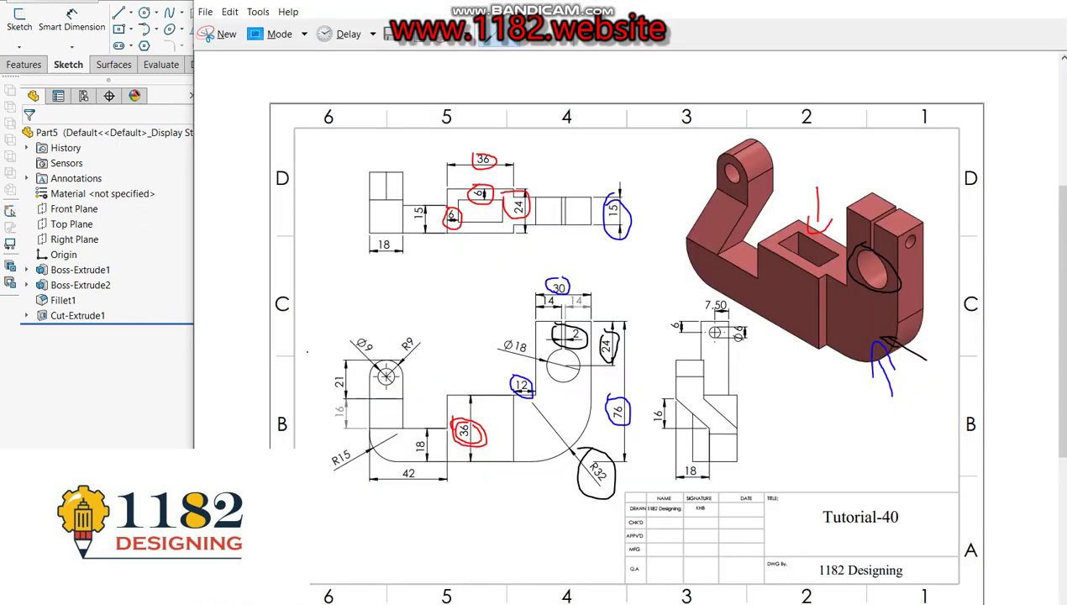
Mark the lower block and its 15, 18 and 42 dimensions with a green custom pen
{"action": "left_click", "coordinate": [504, 33]}
{"action": "left_click", "coordinate": [512, 102]}
{"action": "left_click_drag", "start_coordinate": [664, 271], "coordinate": [701, 270]}
{"action": "left_click_drag", "start_coordinate": [375, 466], "coordinate": [437, 498]}
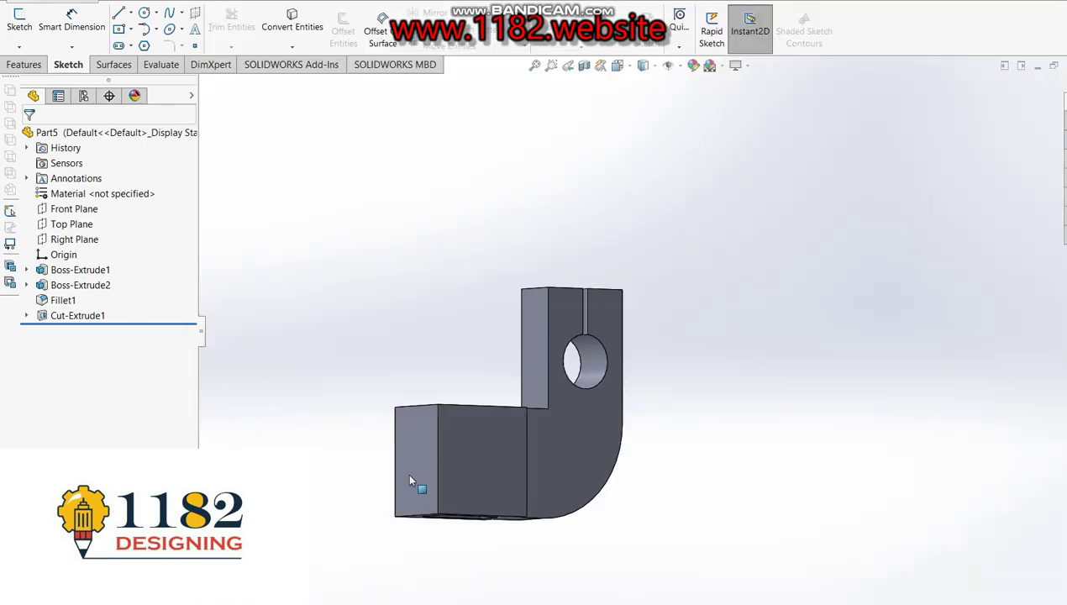
{"action": "left_click", "coordinate": [467, 467]}
Start a sketch on the block's front face and draw a corner rectangle extending left
{"action": "left_click", "coordinate": [18, 21]}
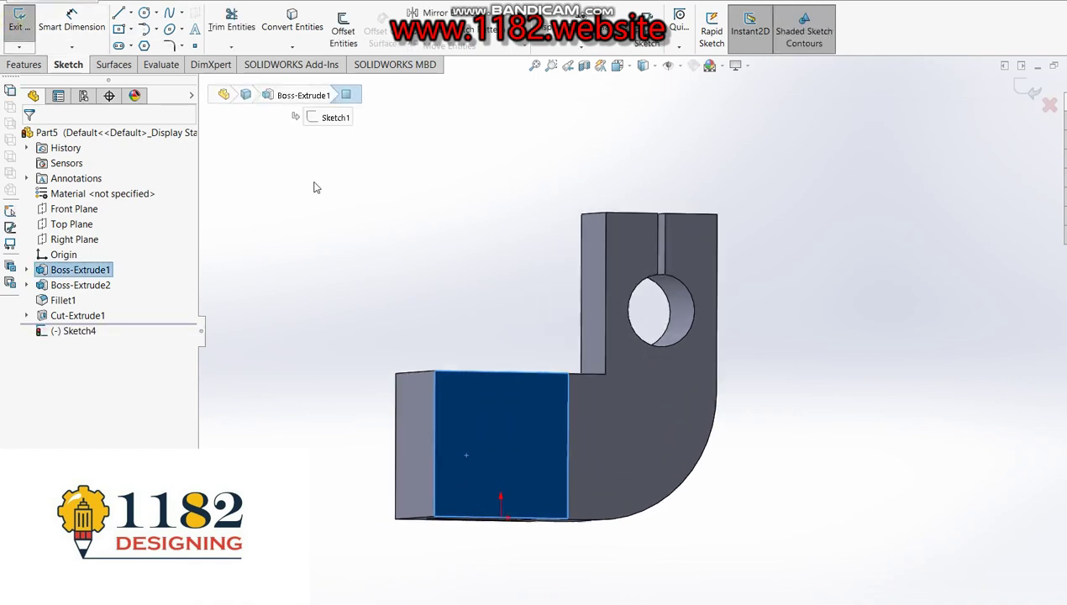
{"action": "left_click", "coordinate": [330, 271]}
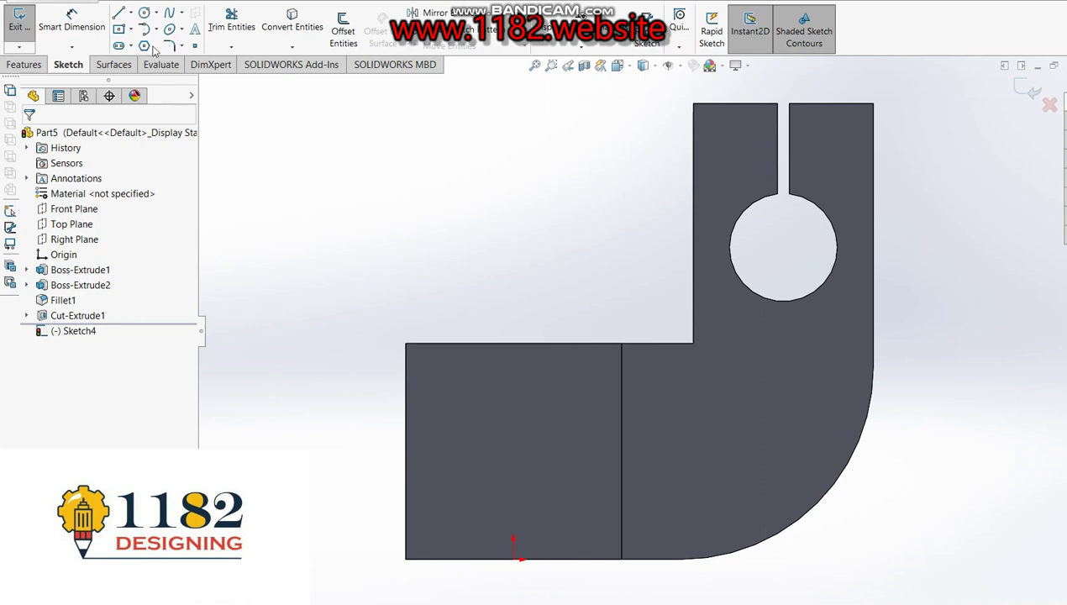
{"action": "left_click", "coordinate": [131, 31]}
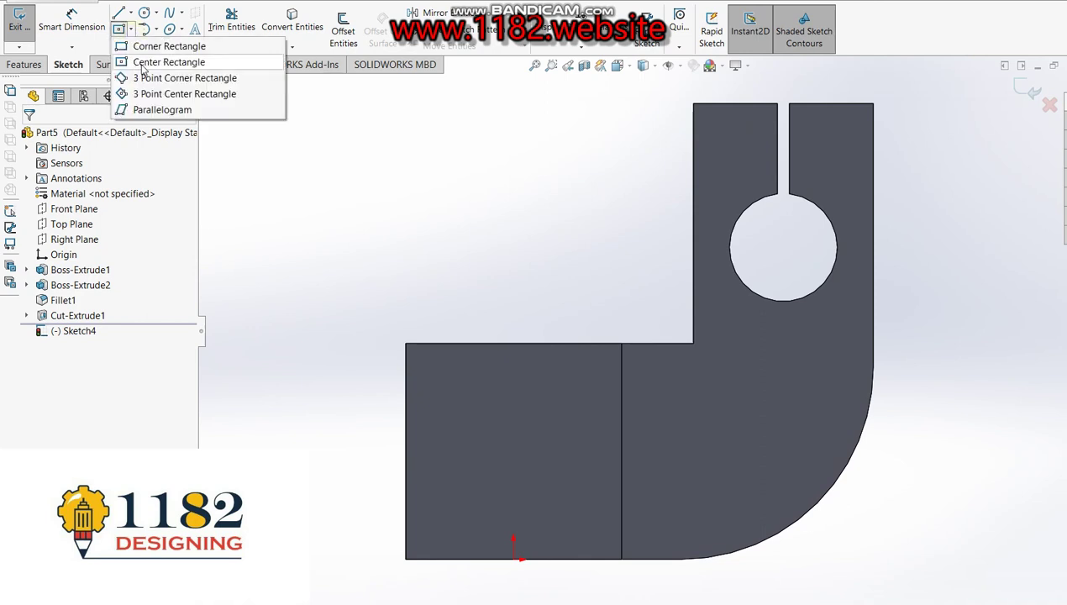
{"action": "left_click", "coordinate": [143, 47]}
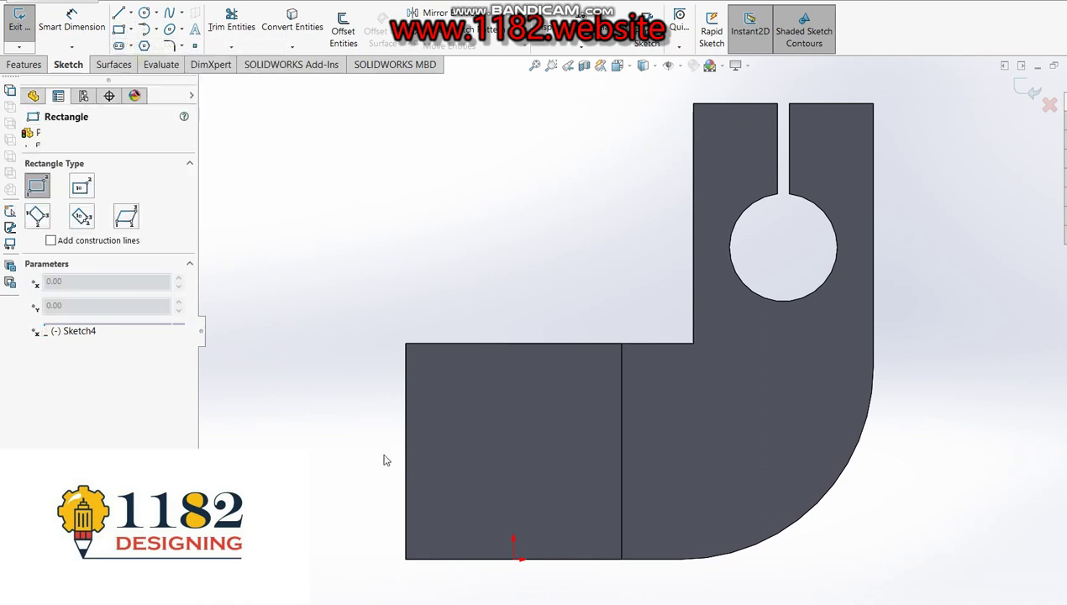
{"action": "left_click", "coordinate": [406, 558]}
{"action": "left_click", "coordinate": [221, 448]}
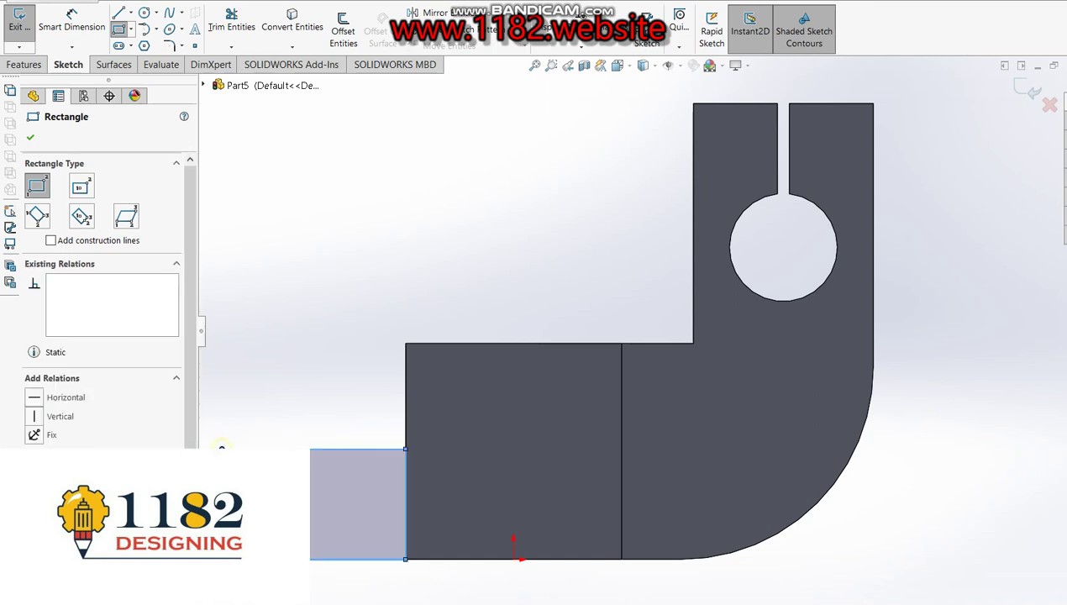
{"action": "scroll", "coordinate": [404, 388], "scroll_direction": "up", "scroll_amount": 4}
{"action": "key", "text": "Escape"}
Dimension the rectangle 18 mm tall and 42 mm wide, then exit the sketch
{"action": "key", "text": "d"}
{"action": "left_click", "coordinate": [477, 389]}
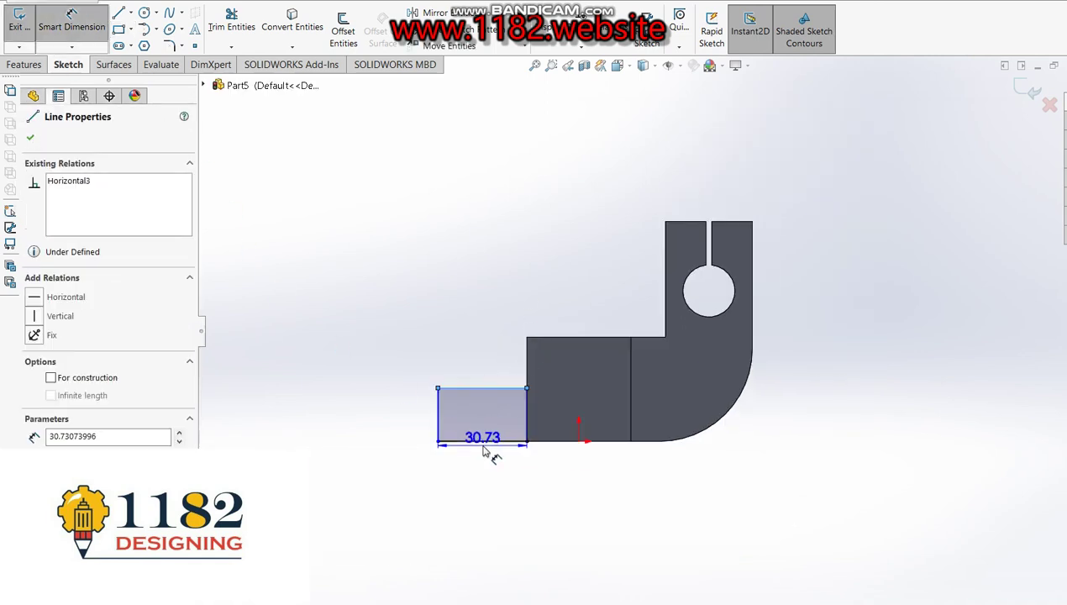
{"action": "left_click", "coordinate": [488, 441]}
{"action": "left_click", "coordinate": [344, 416]}
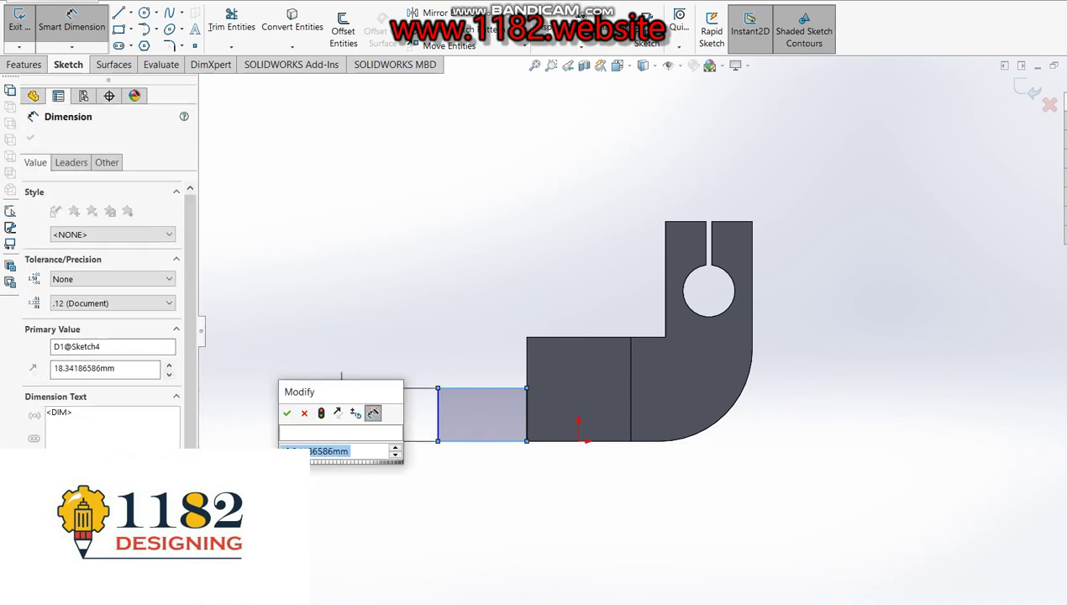
{"action": "key", "text": "Return"}
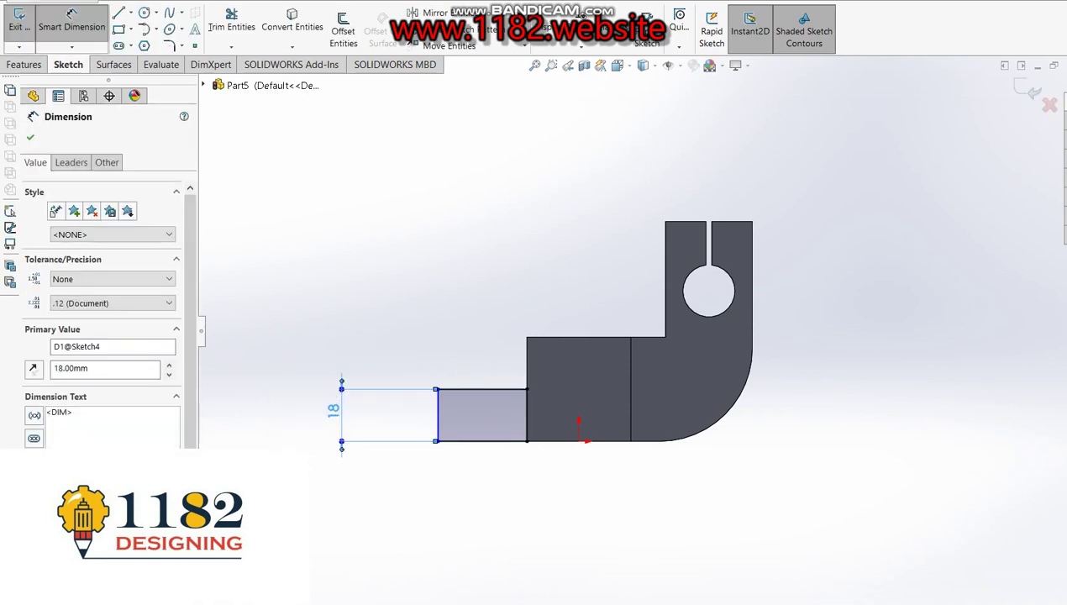
{"action": "key", "text": "alt+Tab"}
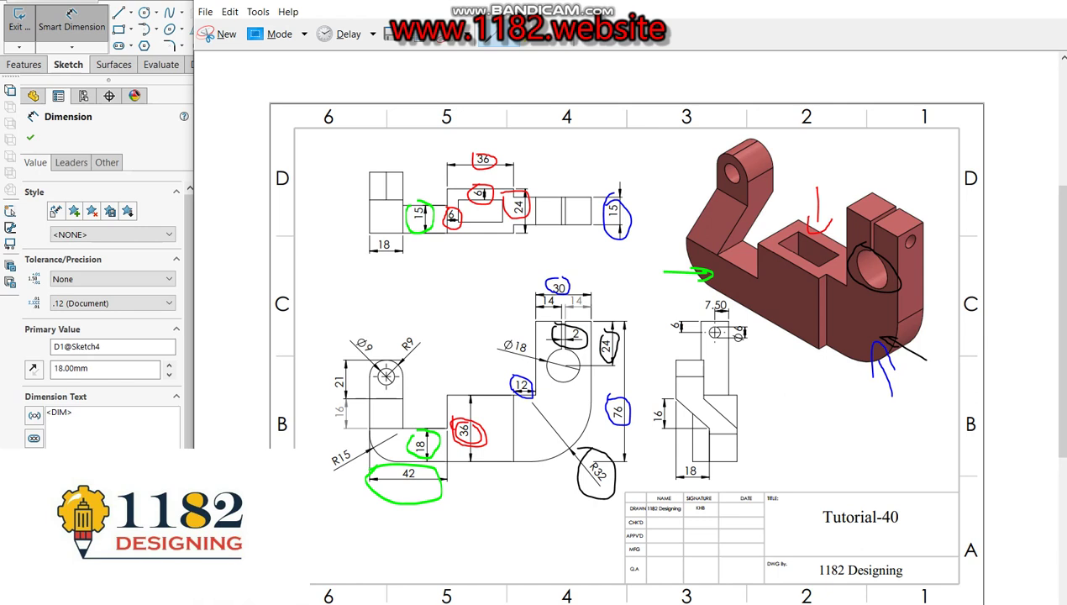
{"action": "key", "text": "alt+Tab"}
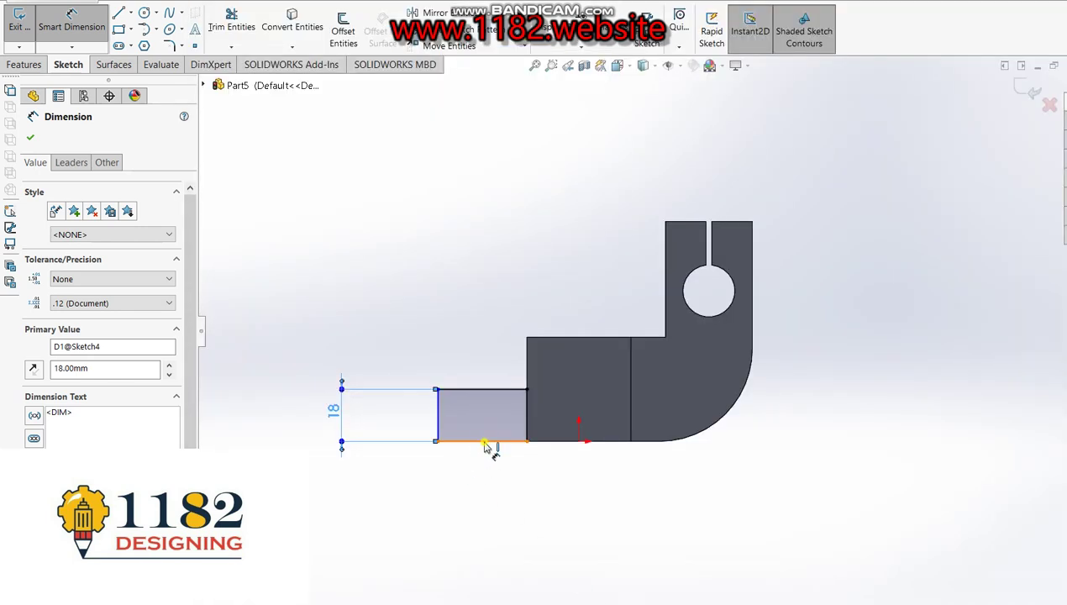
{"action": "left_click", "coordinate": [490, 441]}
{"action": "left_click", "coordinate": [485, 494]}
{"action": "type", "text": "42"}
{"action": "key", "text": "Return"}
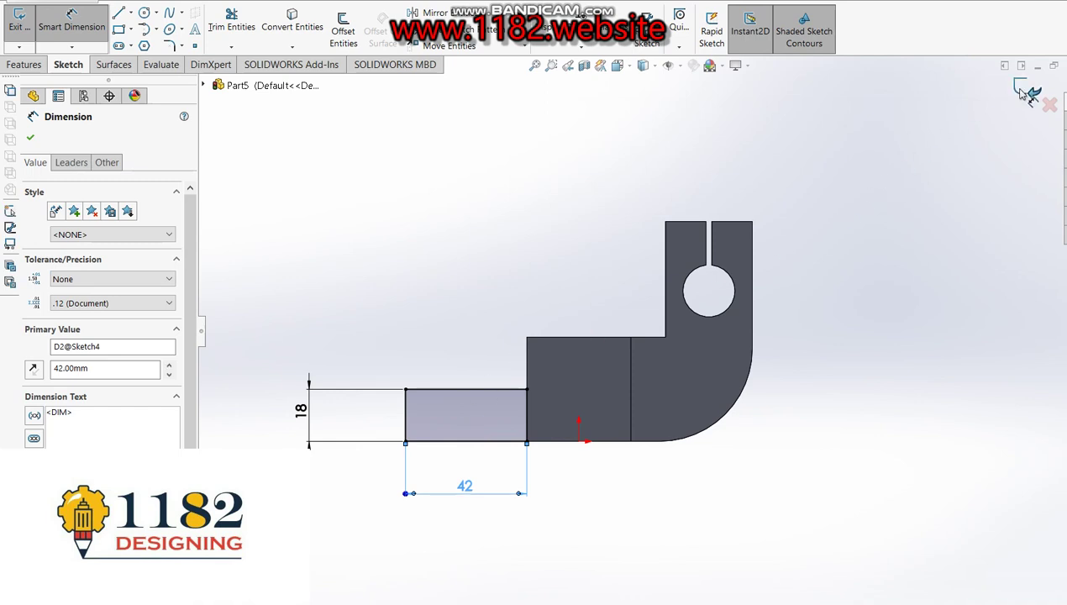
{"action": "left_click", "coordinate": [1025, 89]}
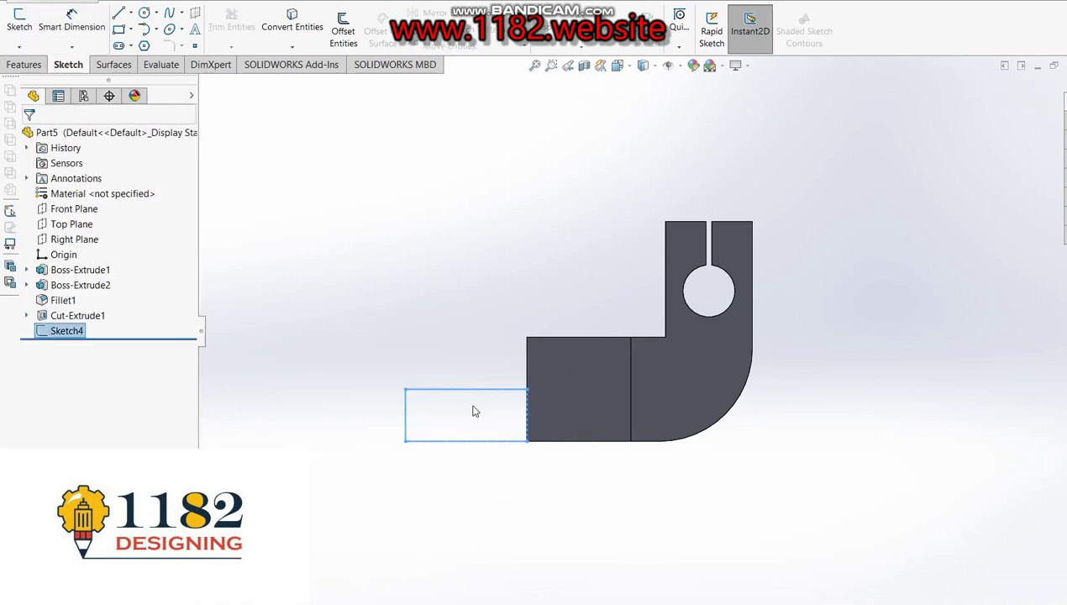
Extrude the 18 × 42 rectangle 15 mm blind in the reversed direction
{"action": "mouse_move", "coordinate": [559, 443]}
{"action": "middle_mouse_down"}
{"action": "mouse_move", "coordinate": [642, 468]}
{"action": "mouse_move", "coordinate": [672, 385]}
{"action": "middle_mouse_up"}
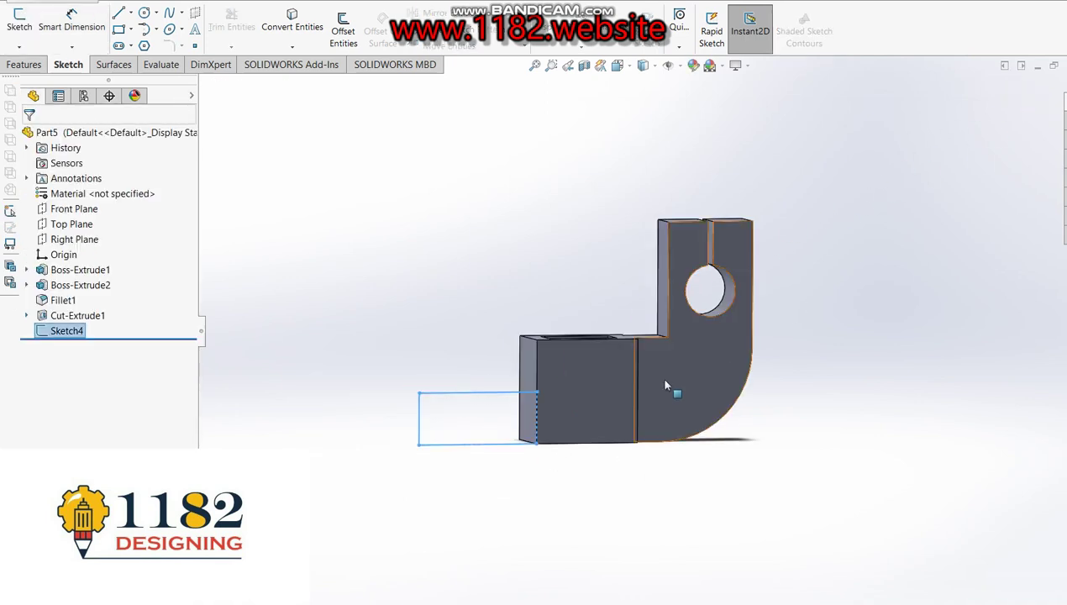
{"action": "left_click", "coordinate": [24, 65]}
{"action": "left_click", "coordinate": [25, 30]}
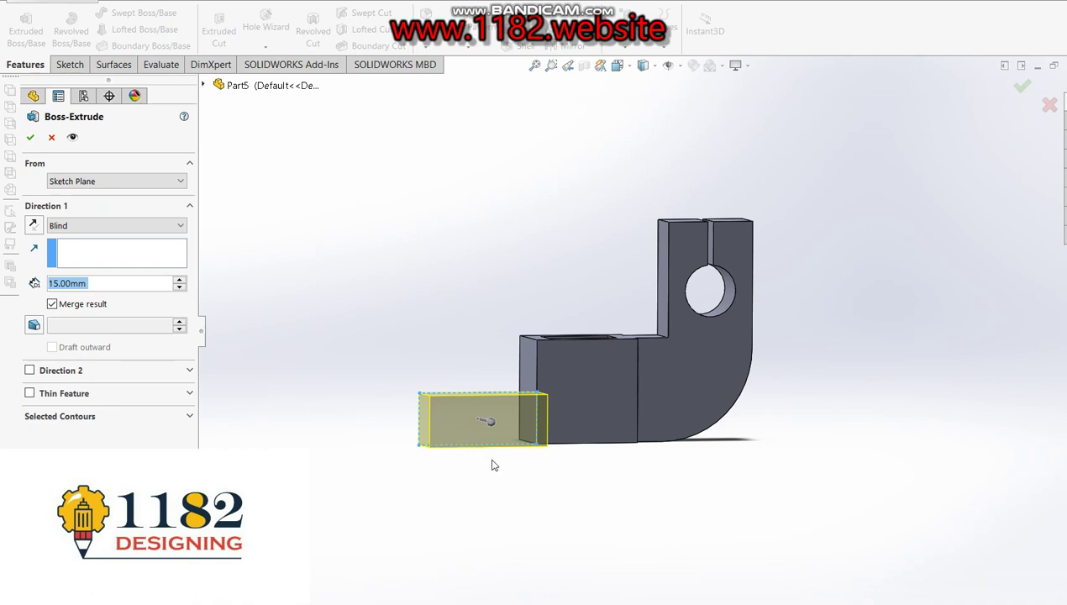
{"action": "left_click", "coordinate": [35, 226]}
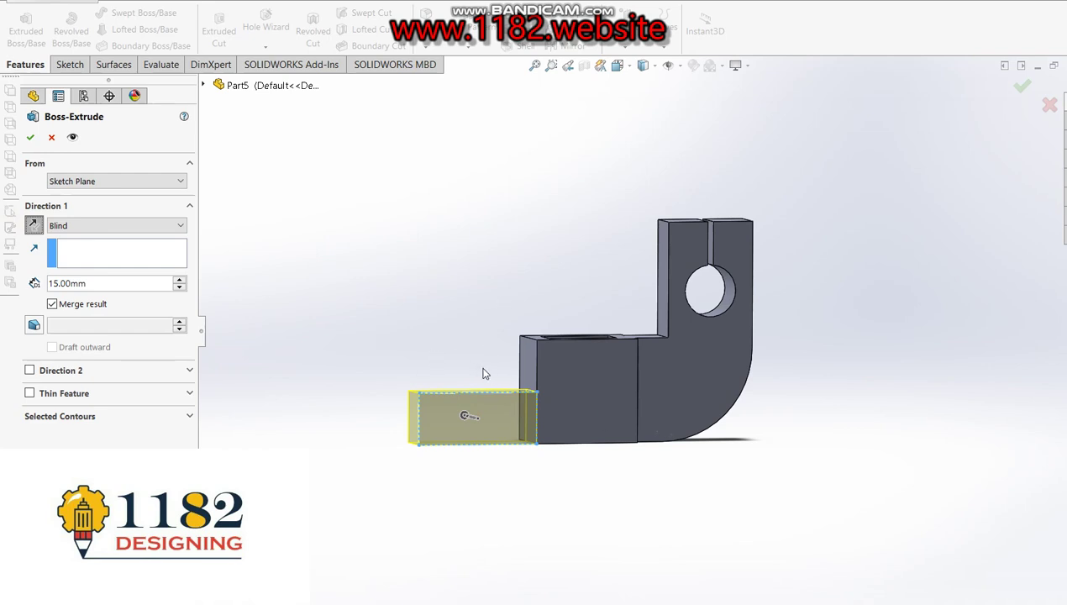
{"action": "left_click", "coordinate": [1021, 85]}
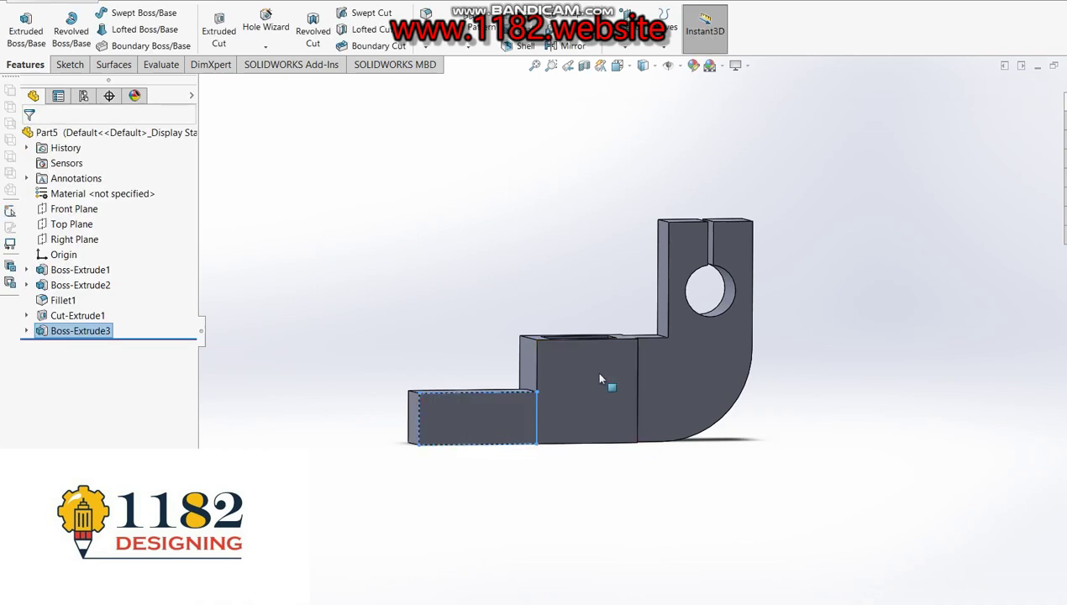
{"action": "scroll", "coordinate": [539, 435], "scroll_direction": "up", "scroll_amount": 3}
{"action": "middle_click_drag", "start_coordinate": [513, 435], "coordinate": [612, 422]}
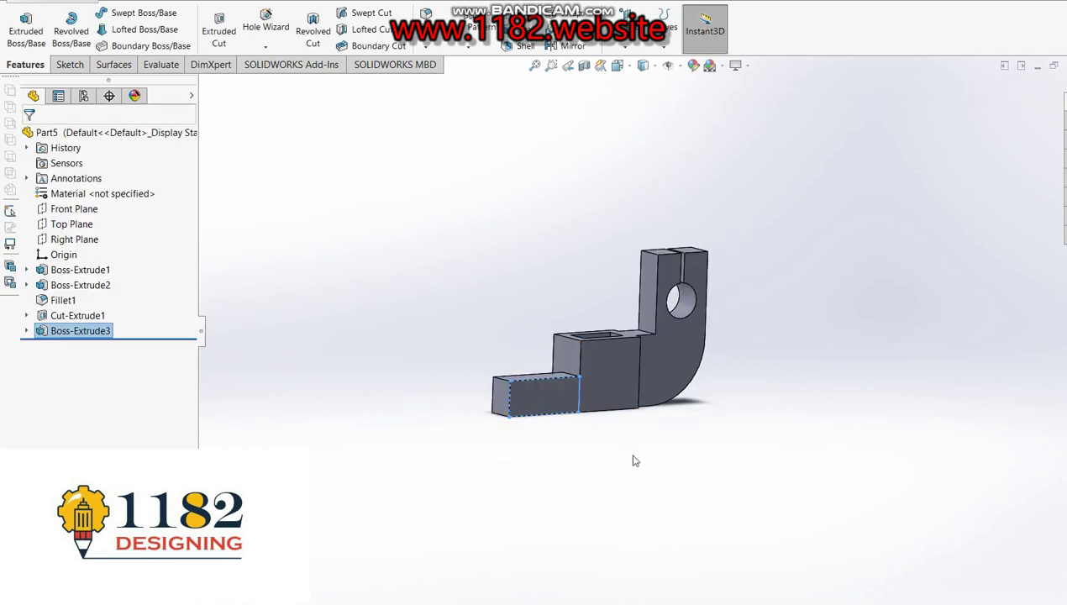
{"action": "scroll", "coordinate": [544, 327], "scroll_direction": "down", "scroll_amount": 3}
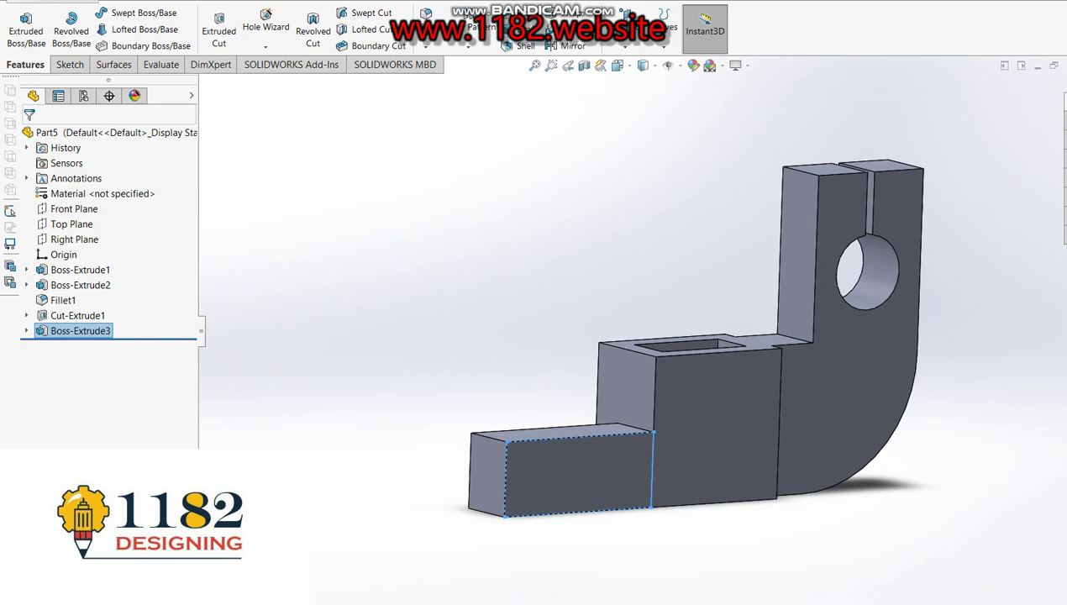
{"action": "key", "text": "alt+Tab"}
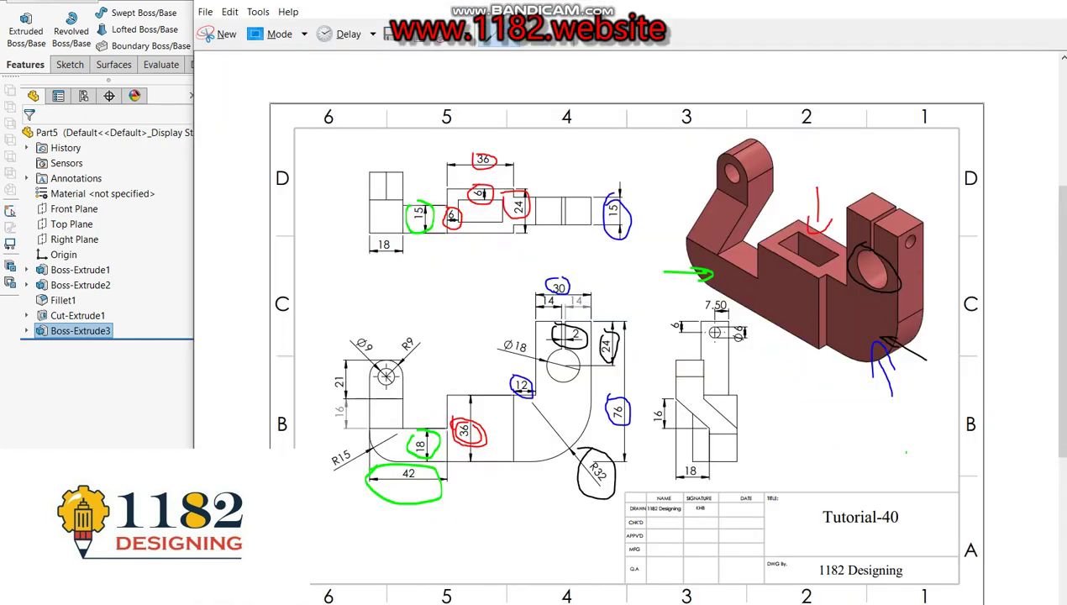
Set a yellow custom highlighter and circle the angled arm plus its 16 and 18 dimensions
{"action": "left_click", "coordinate": [516, 38]}
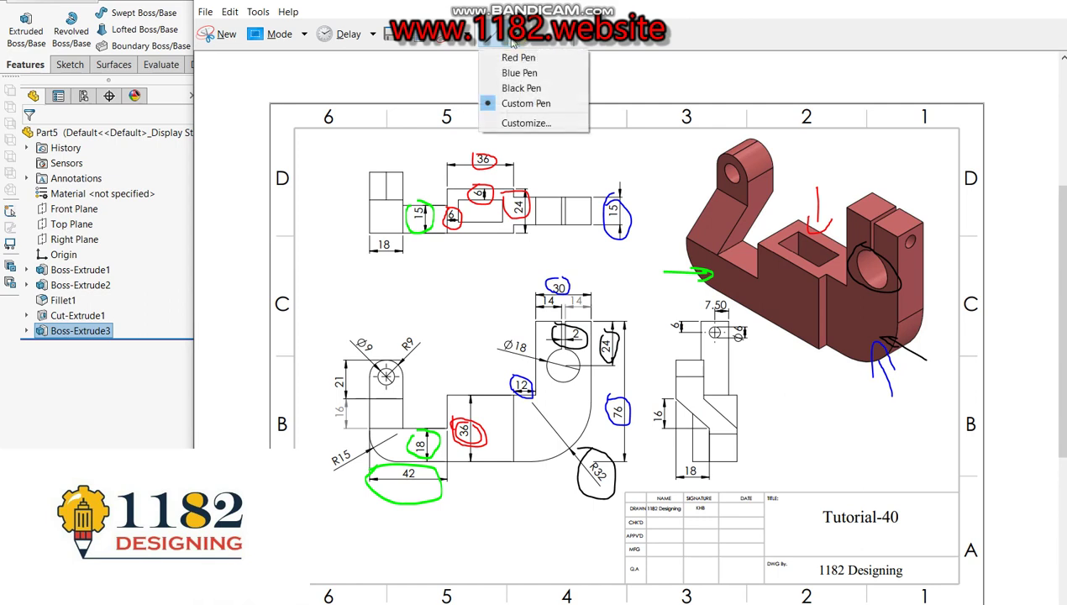
{"action": "left_click", "coordinate": [523, 123]}
{"action": "left_click", "coordinate": [430, 34]}
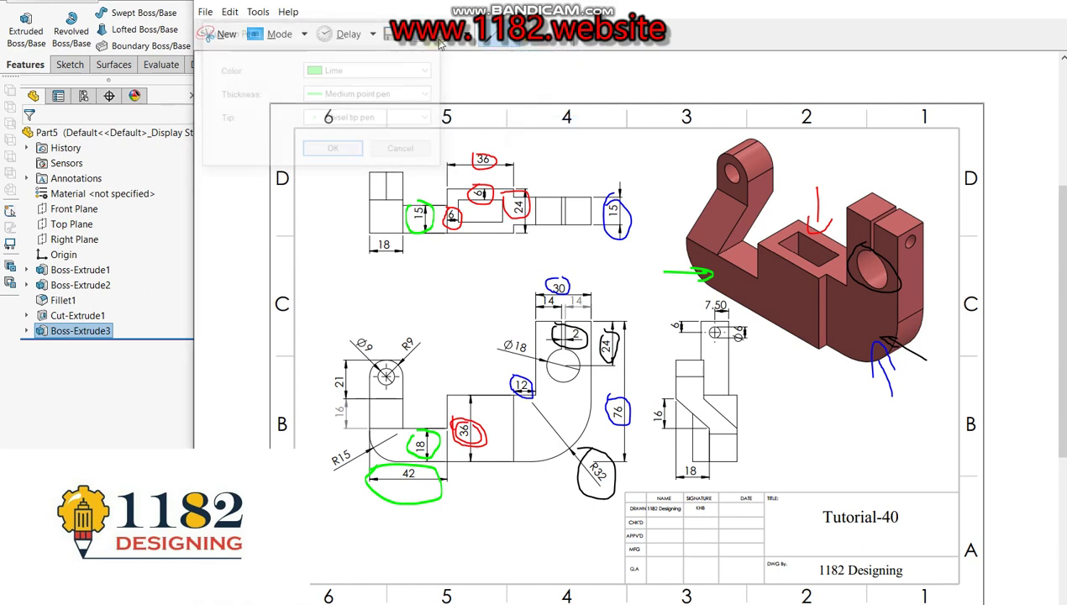
{"action": "mouse_move", "coordinate": [710, 184]}
{"action": "left_mouse_down"}
{"action": "mouse_move", "coordinate": [668, 214]}
{"action": "mouse_move", "coordinate": [730, 250]}
{"action": "mouse_move", "coordinate": [744, 191]}
{"action": "mouse_move", "coordinate": [706, 176]}
{"action": "left_mouse_up"}
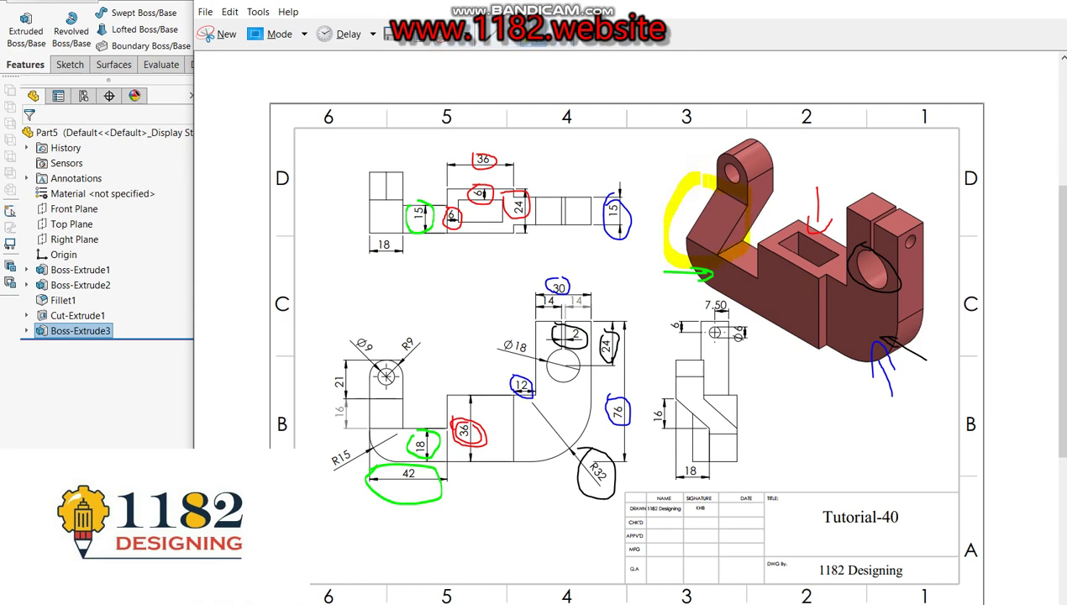
{"action": "mouse_move", "coordinate": [652, 387]}
{"action": "left_mouse_down"}
{"action": "mouse_move", "coordinate": [686, 414]}
{"action": "mouse_move", "coordinate": [655, 383]}
{"action": "left_mouse_up"}
{"action": "mouse_move", "coordinate": [670, 467]}
{"action": "left_mouse_down"}
{"action": "mouse_move", "coordinate": [711, 454]}
{"action": "mouse_move", "coordinate": [679, 446]}
{"action": "left_mouse_up"}
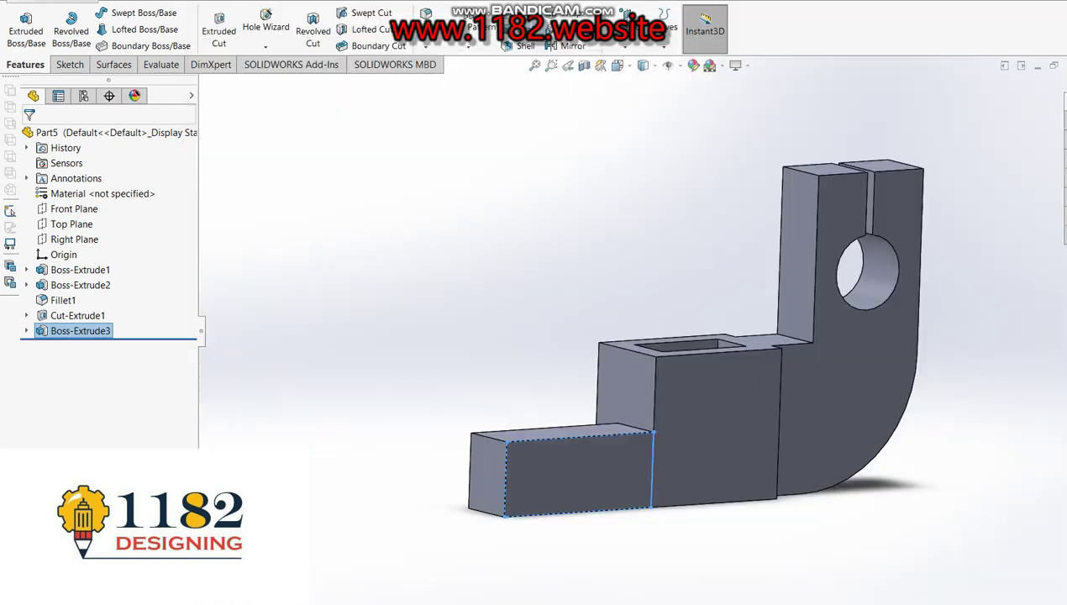
Start a boss on the small block's end face and sketch a slanted parallelogram
{"action": "left_click", "coordinate": [25, 29]}
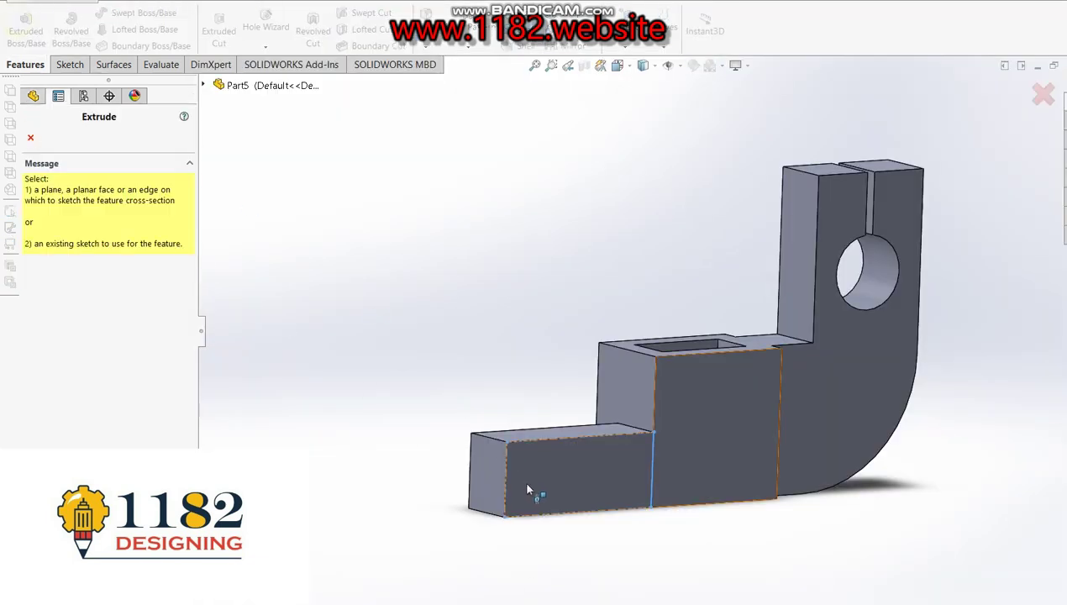
{"action": "left_click", "coordinate": [494, 490]}
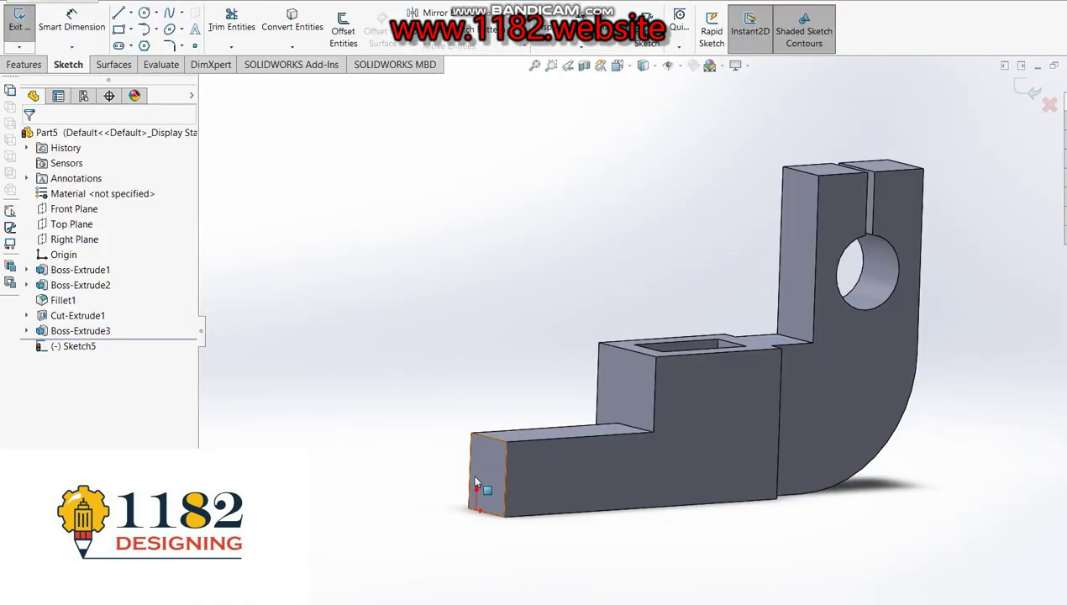
{"action": "left_click", "coordinate": [119, 13]}
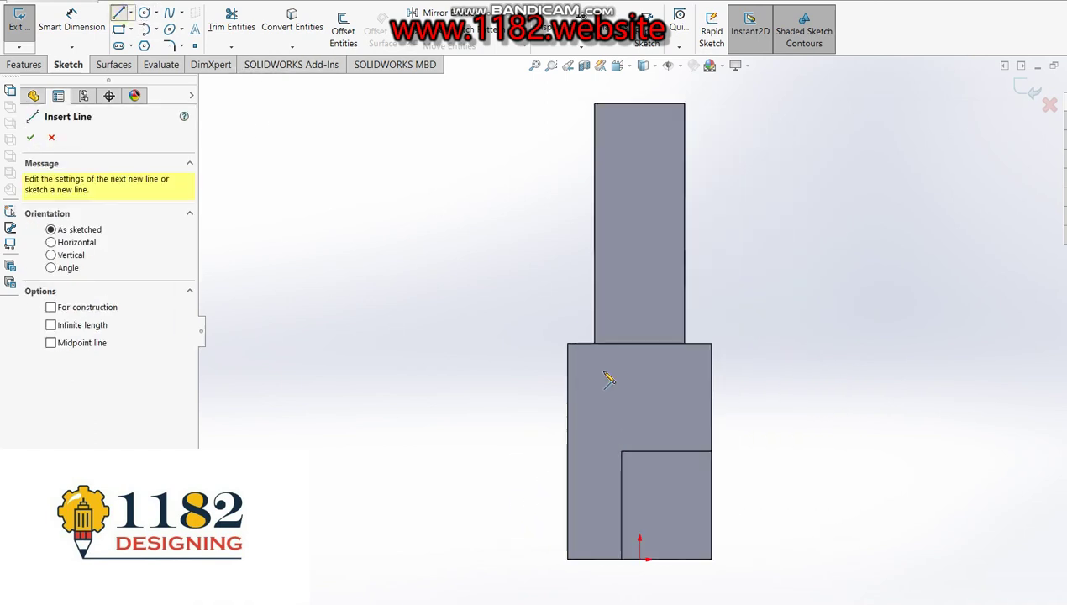
{"action": "left_click", "coordinate": [131, 29]}
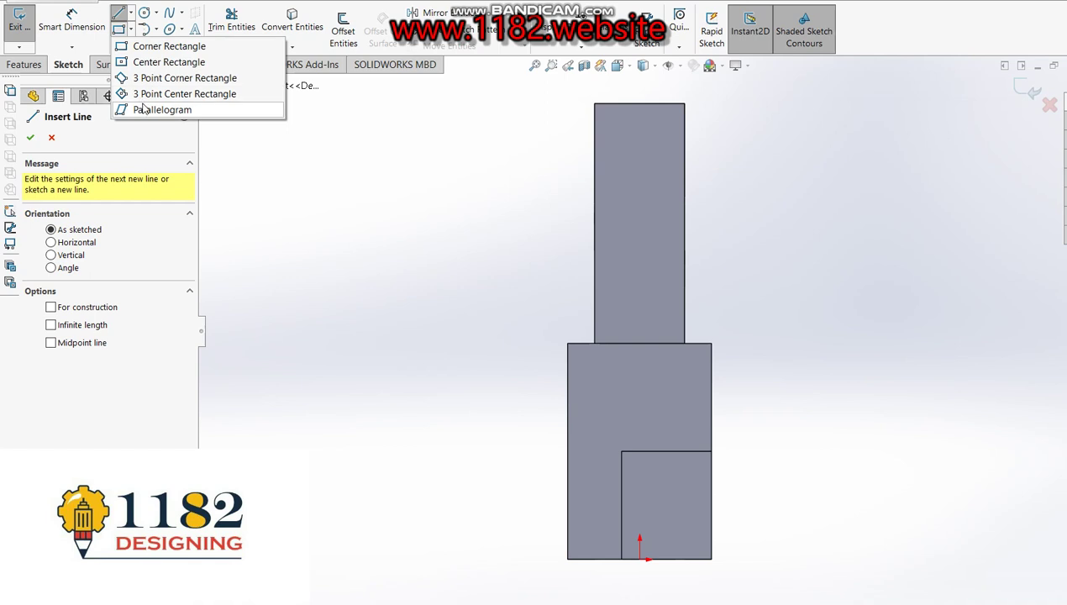
{"action": "left_click", "coordinate": [147, 110]}
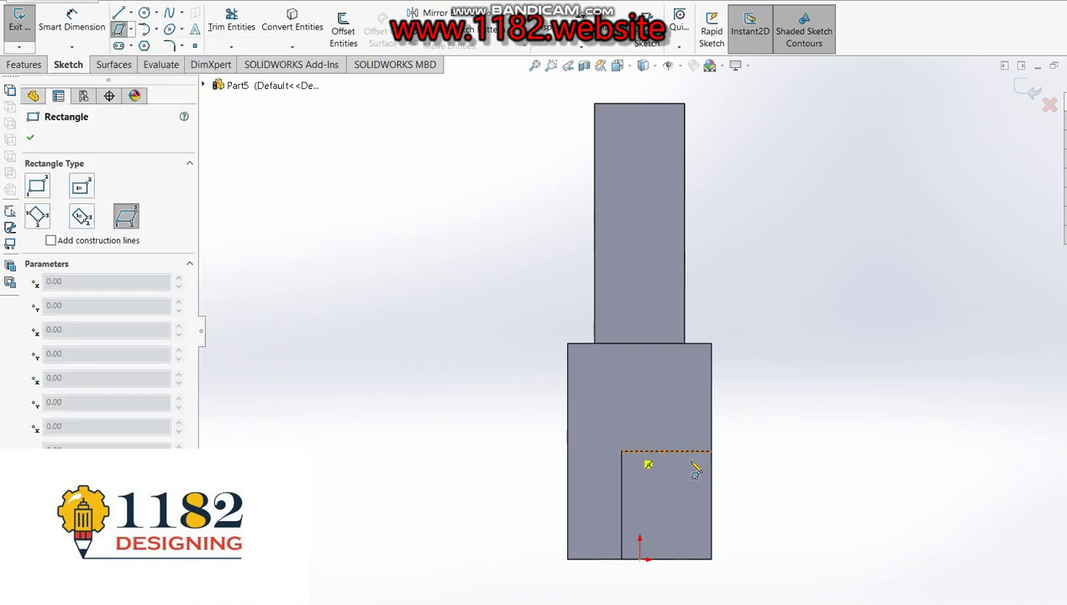
{"action": "left_click", "coordinate": [710, 451]}
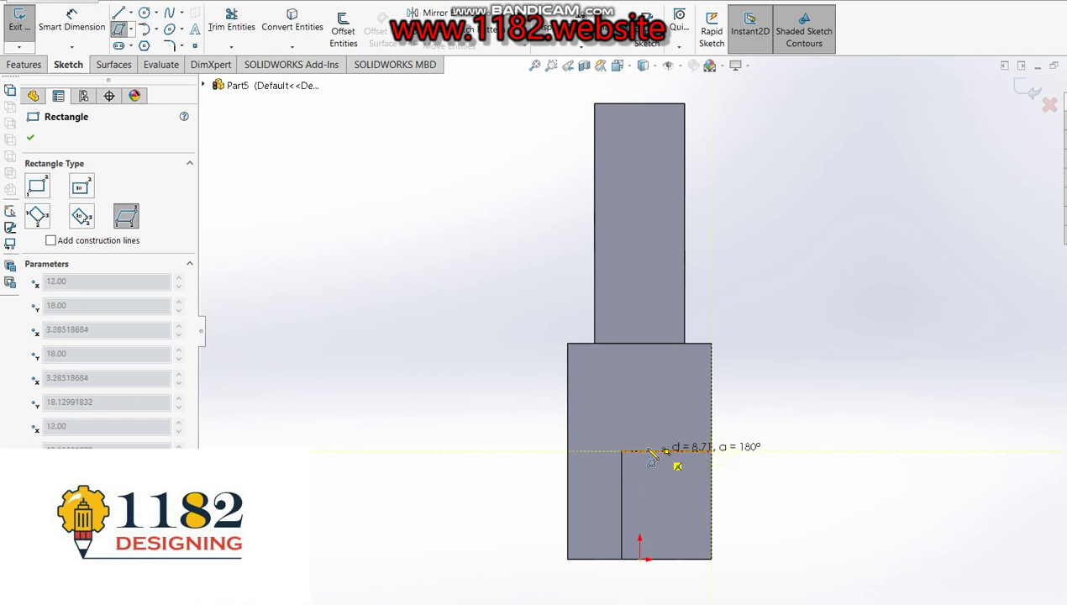
{"action": "left_click", "coordinate": [621, 451]}
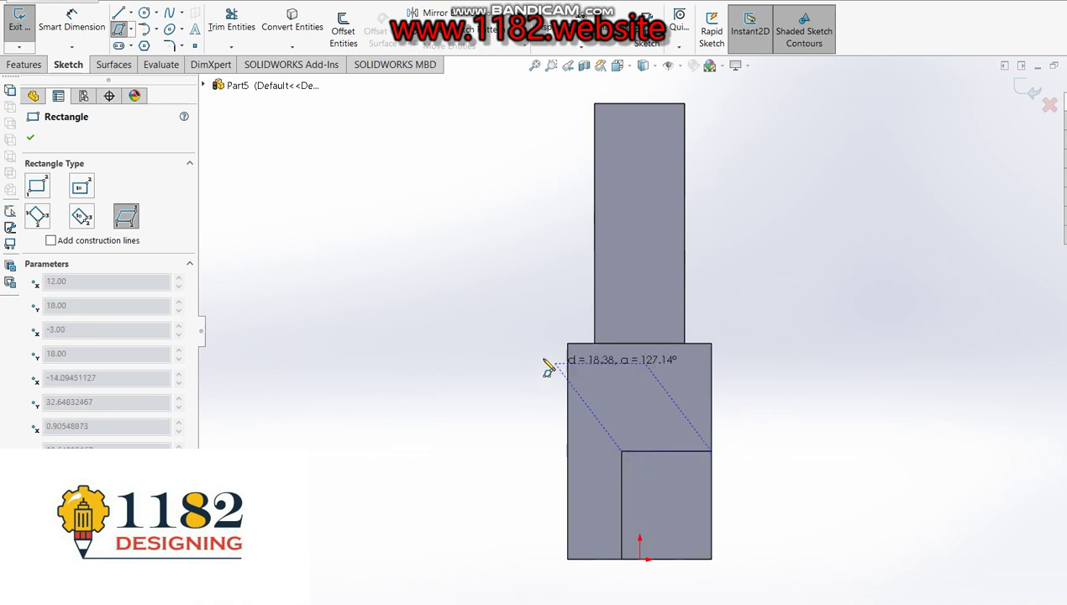
{"action": "left_click", "coordinate": [470, 315]}
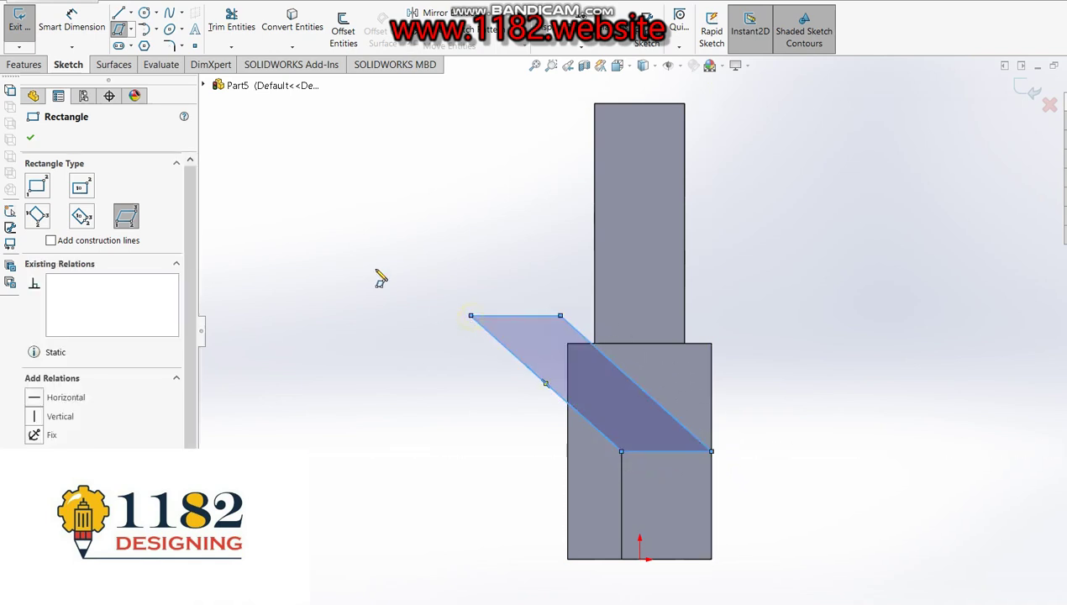
Dimension the parallelogram with an 18 horizontal offset and 16 height, then exit the sketch
{"action": "left_click", "coordinate": [72, 28]}
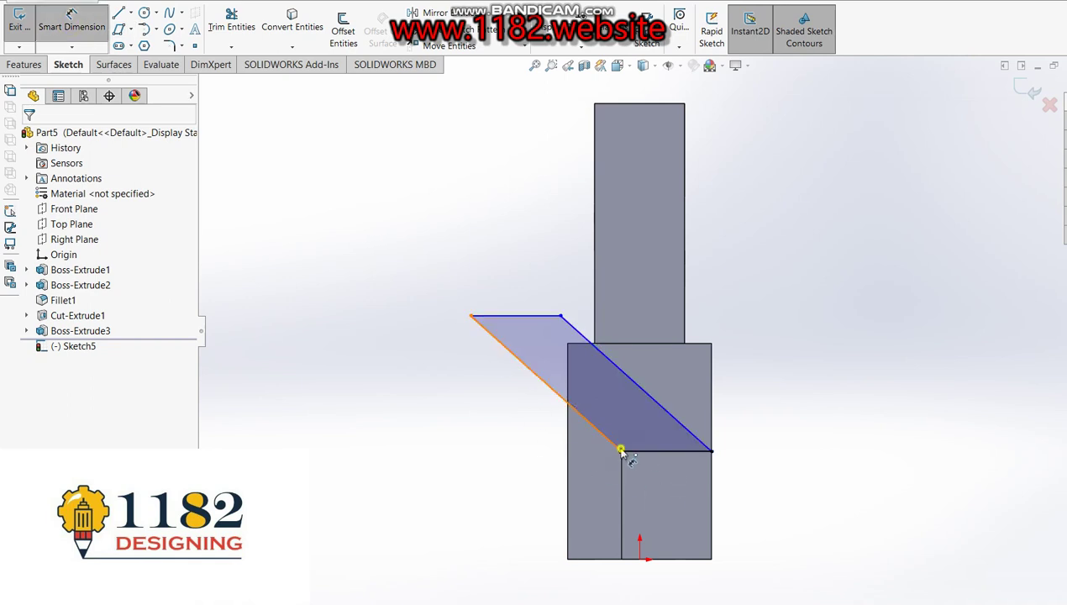
{"action": "left_click", "coordinate": [467, 313]}
{"action": "left_click", "coordinate": [622, 451]}
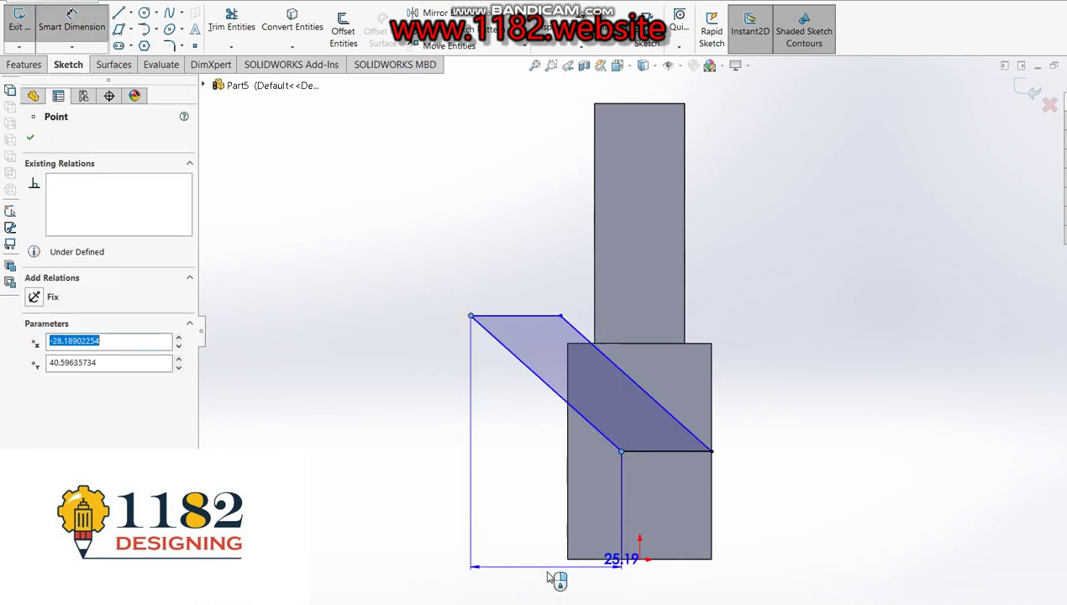
{"action": "left_click", "coordinate": [561, 597]}
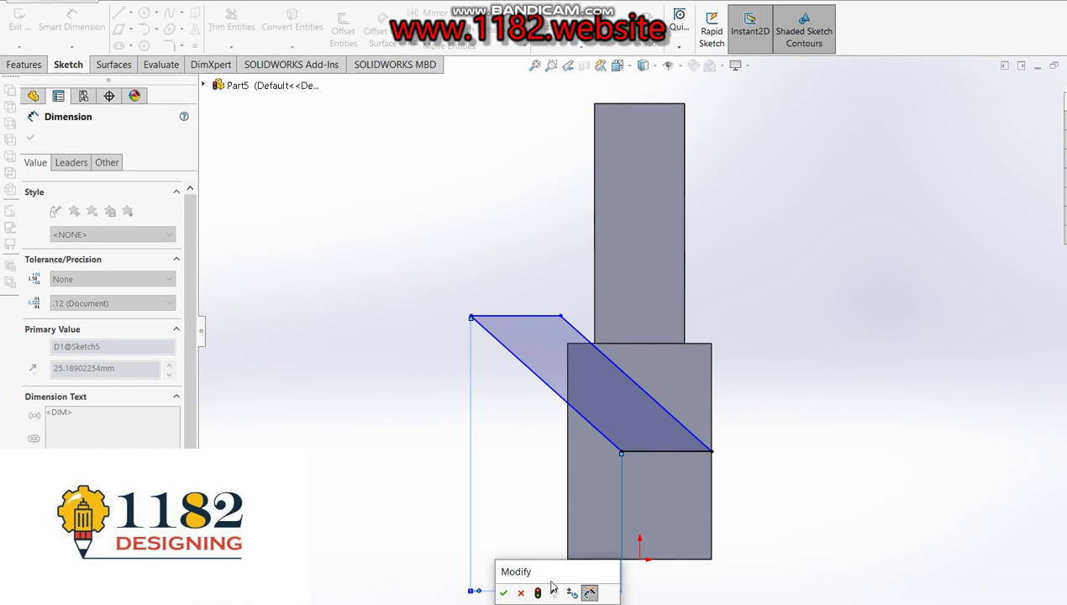
{"action": "key", "text": "Return"}
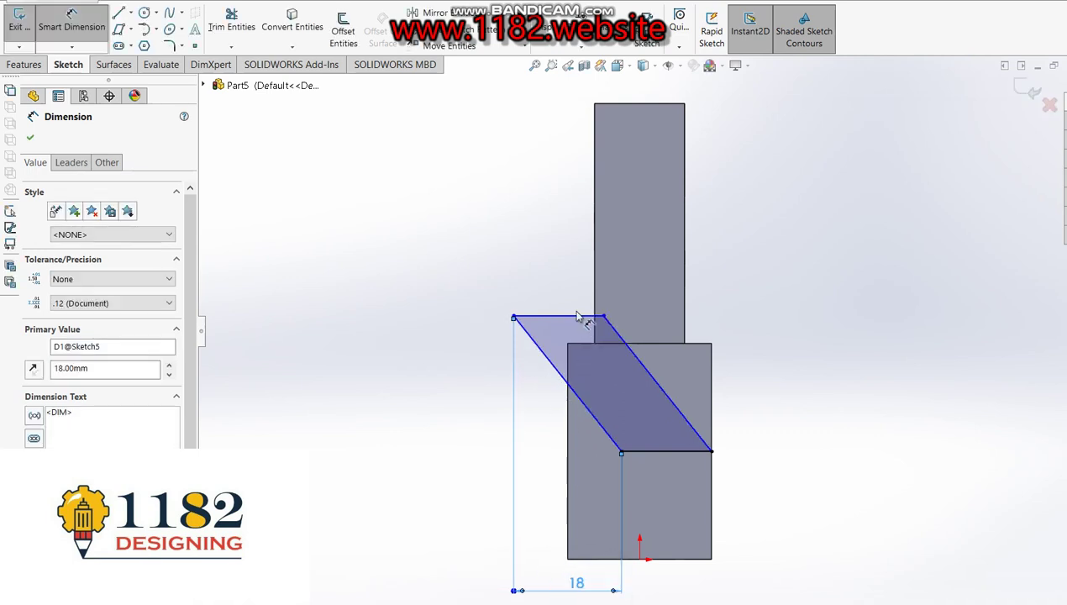
{"action": "left_click", "coordinate": [576, 319]}
{"action": "left_click", "coordinate": [655, 451]}
{"action": "left_click", "coordinate": [389, 443]}
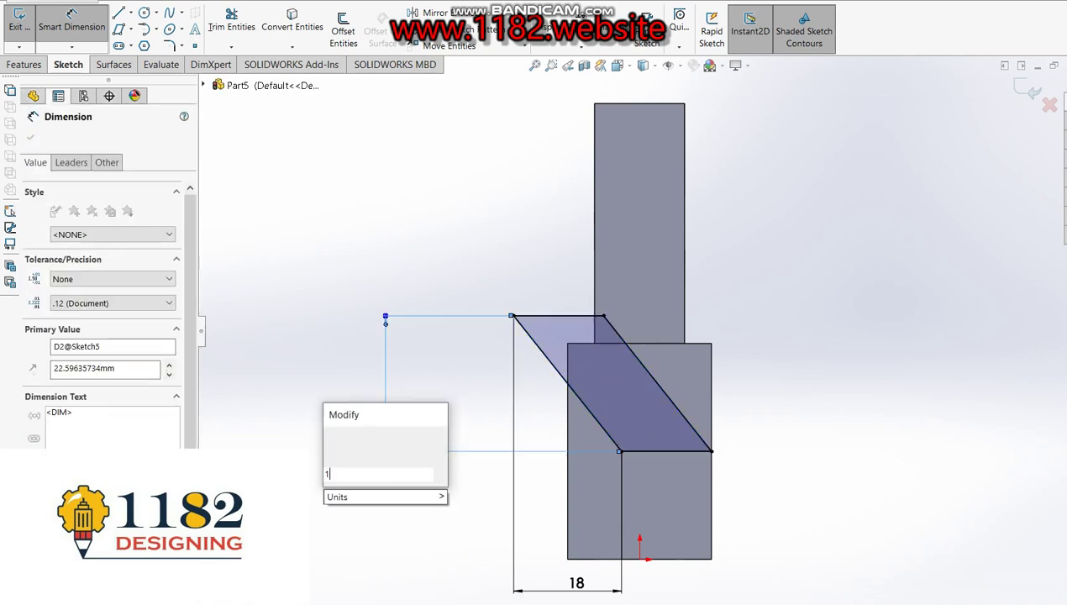
{"action": "type", "text": "16"}
{"action": "key", "text": "Return"}
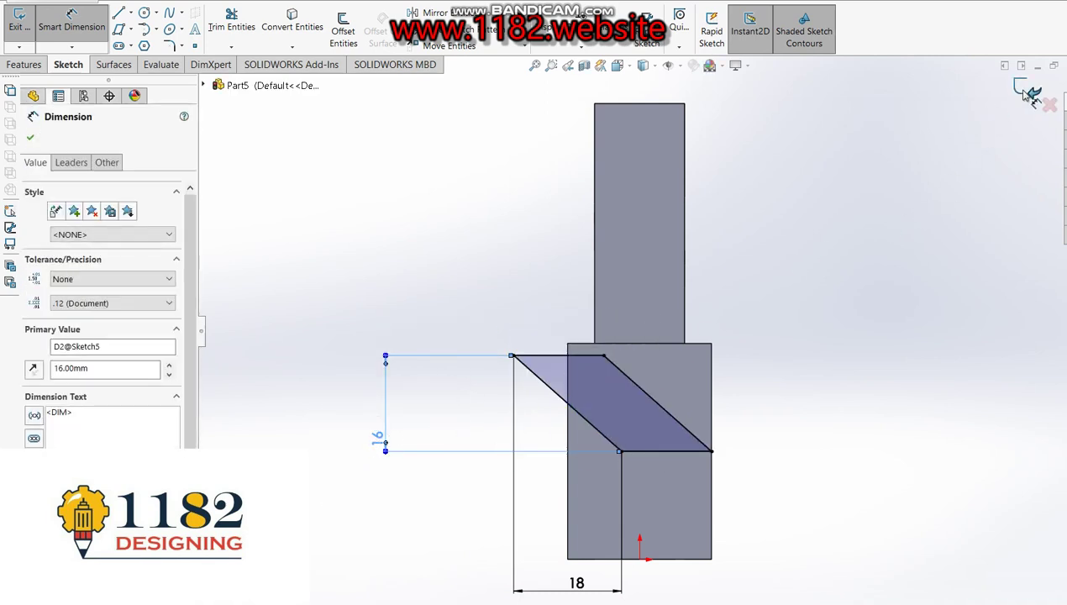
{"action": "left_click", "coordinate": [1026, 91]}
{"action": "key", "text": "e"}
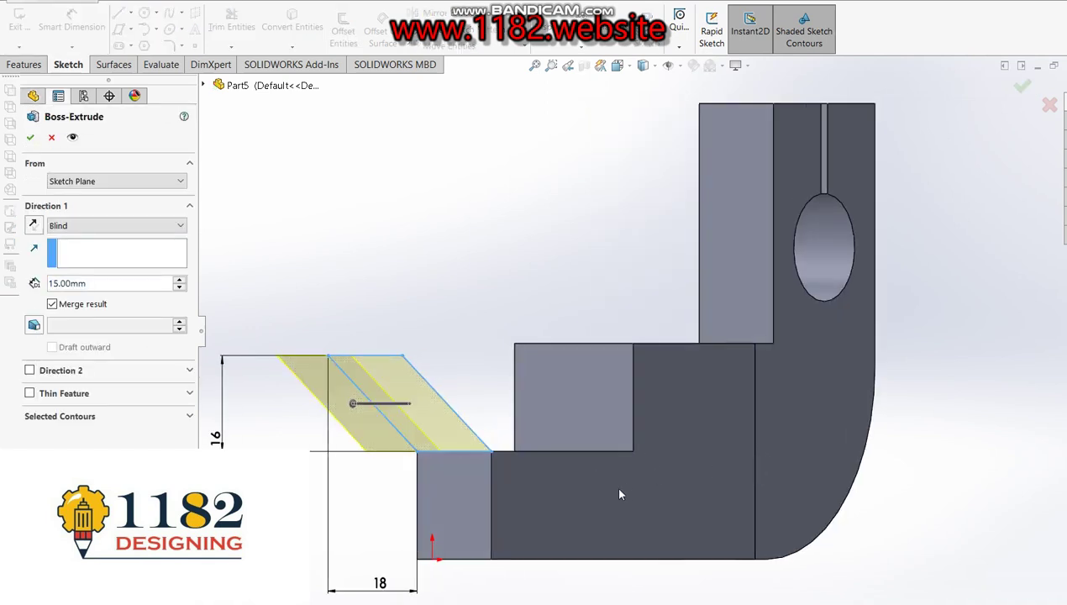
Extrude the parallelogram 18 mm in the reversed direction to form the angled arm
{"action": "left_click", "coordinate": [33, 225]}
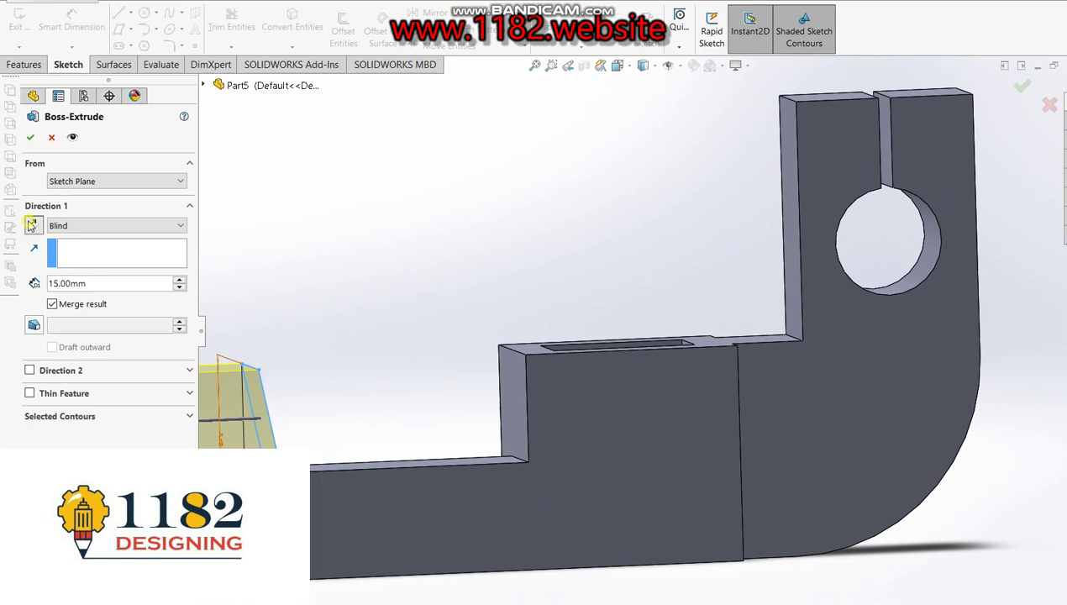
{"action": "key", "text": "alt+Tab"}
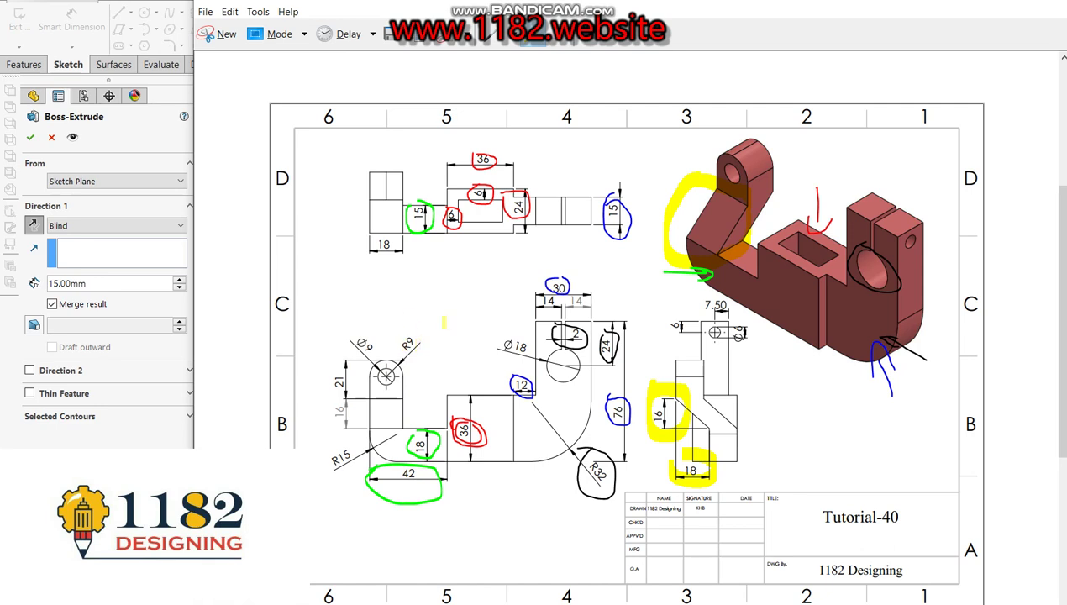
{"action": "left_click_drag", "start_coordinate": [382, 237], "coordinate": [370, 227]}
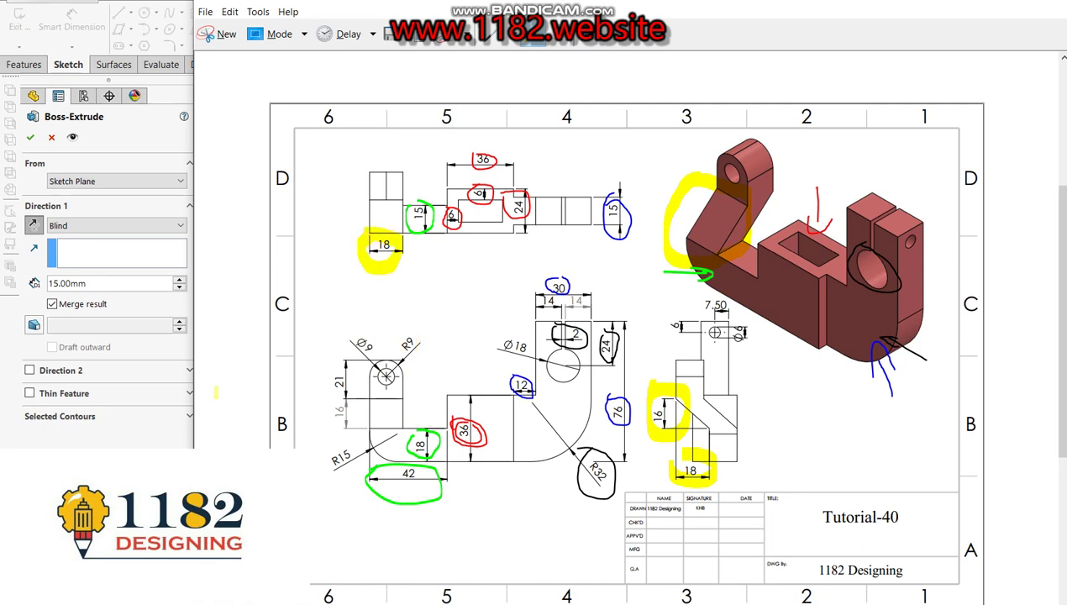
{"action": "key", "text": "alt+Tab"}
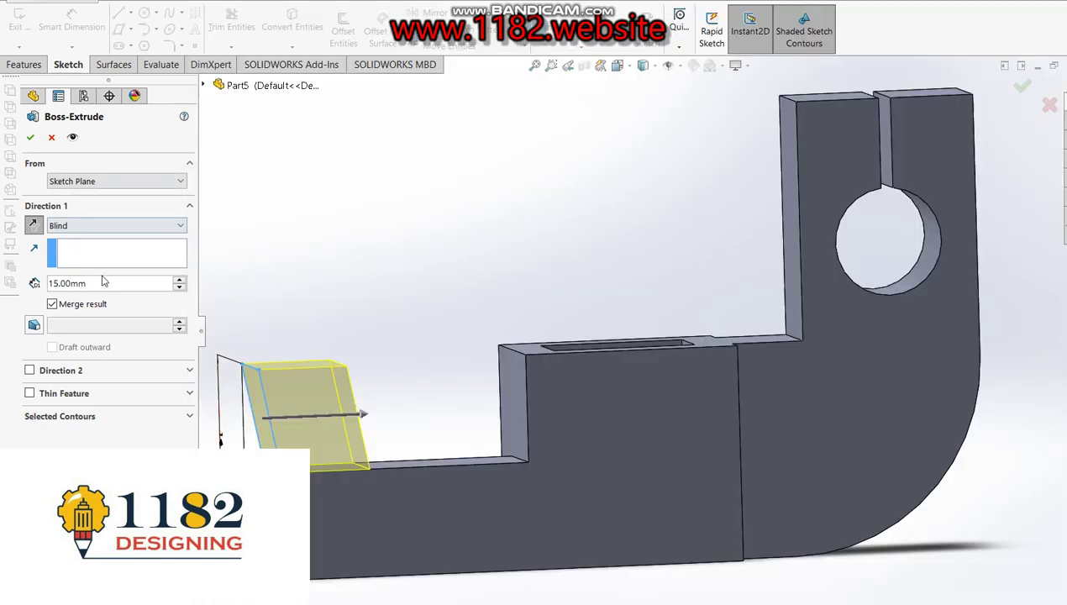
{"action": "left_click", "coordinate": [104, 283]}
{"action": "type", "text": "18"}
{"action": "key", "text": "Return"}
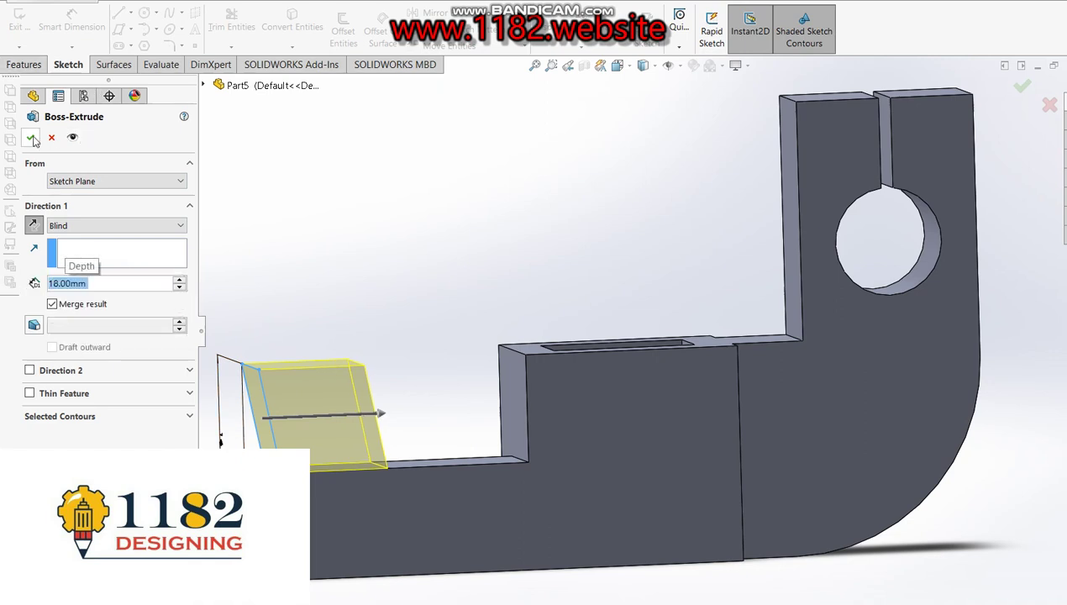
{"action": "left_click", "coordinate": [30, 137]}
{"action": "left_click", "coordinate": [372, 271]}
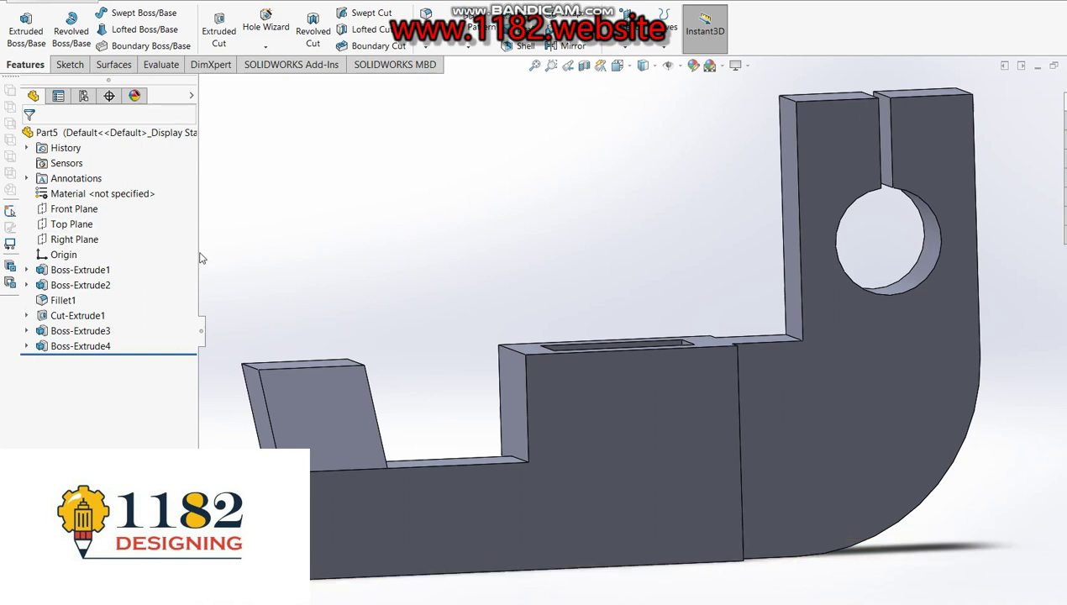
Start an extruded boss sketched on the angled arm's top face, converting that face's outline
{"action": "left_click", "coordinate": [25, 29]}
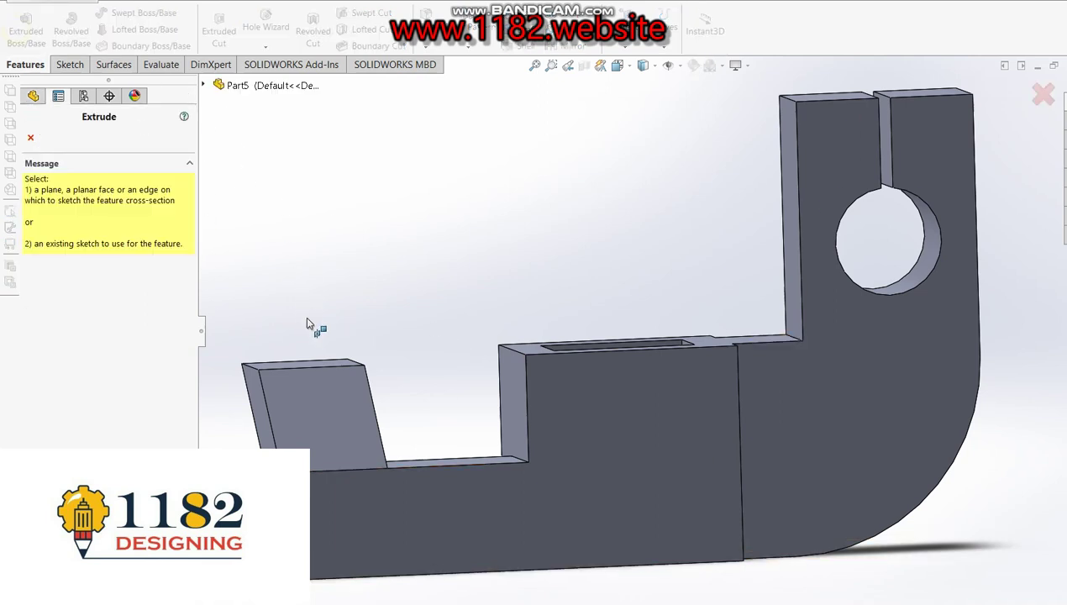
{"action": "left_click", "coordinate": [309, 368]}
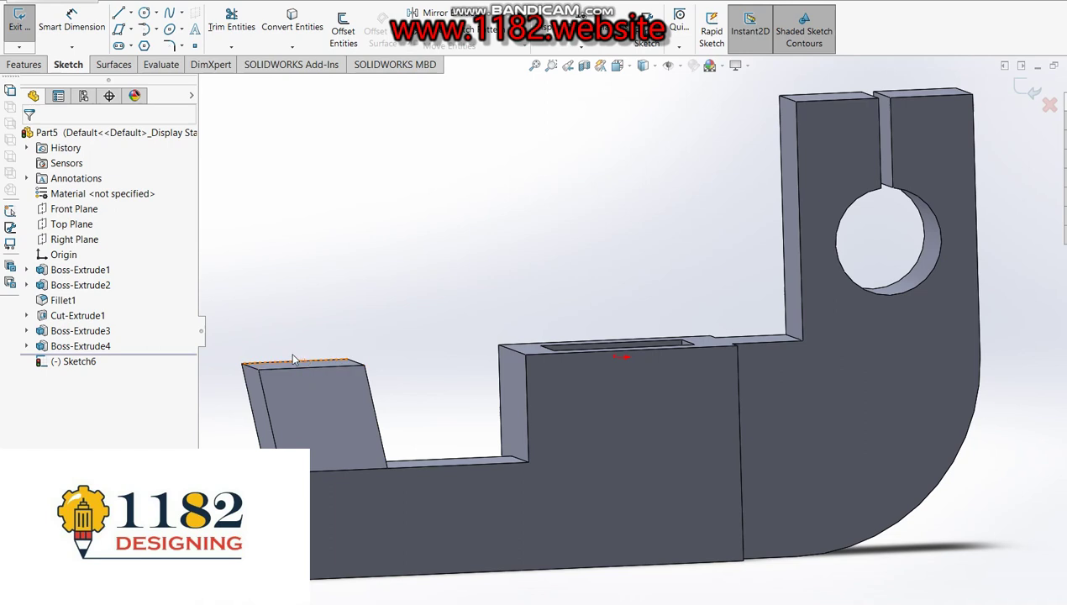
{"action": "left_click", "coordinate": [292, 24]}
{"action": "left_click", "coordinate": [391, 290]}
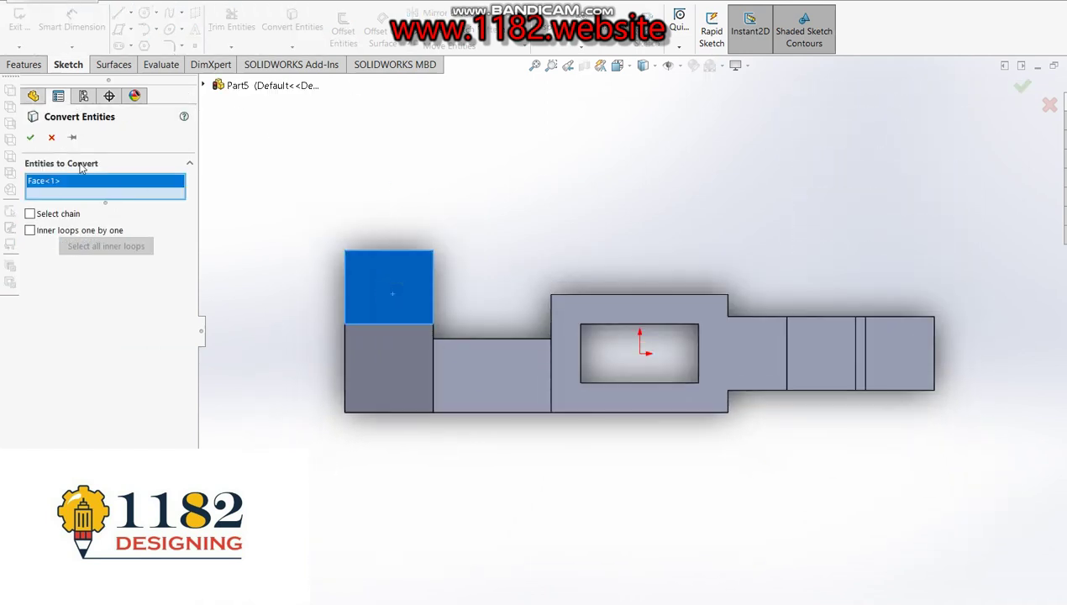
{"action": "left_click", "coordinate": [29, 136]}
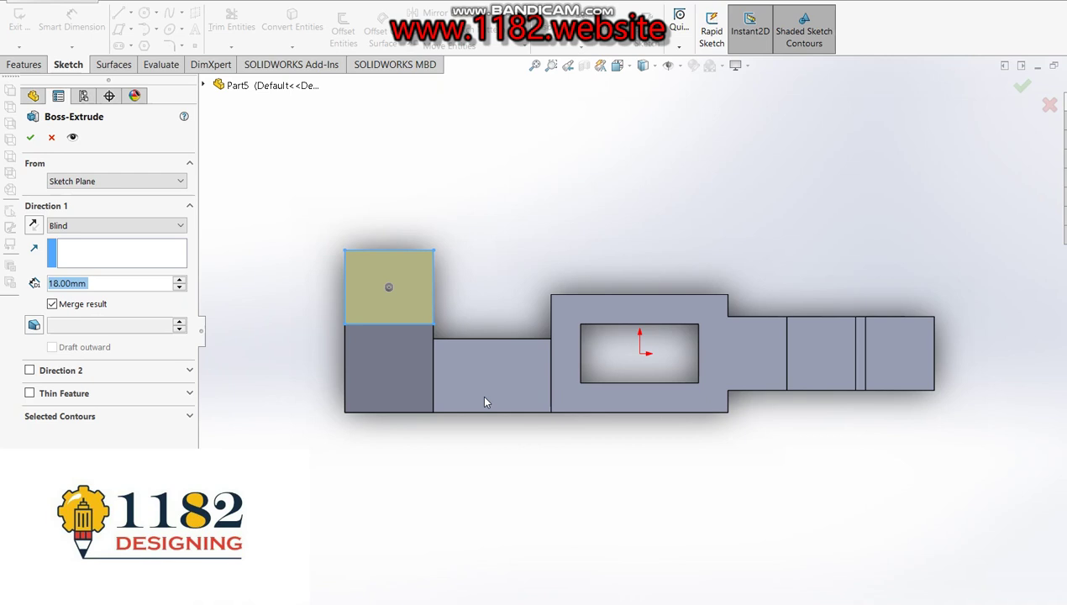
Check the 21 dimension on the reference drawing and extrude the arm 21 mm upward
{"action": "middle_click_drag", "start_coordinate": [484, 402], "coordinate": [639, 418]}
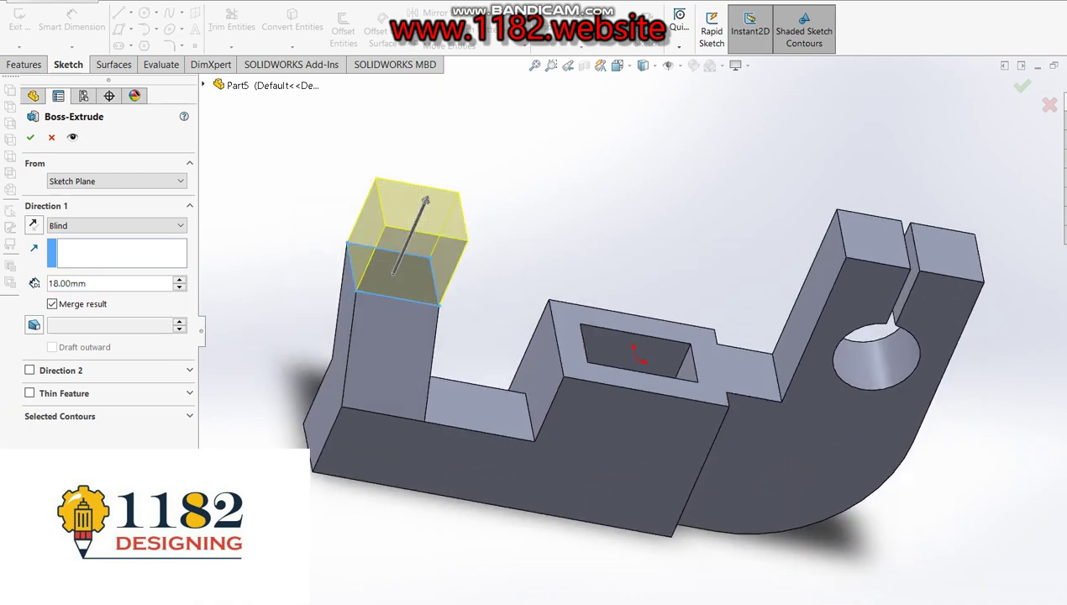
{"action": "key", "text": "alt+Tab"}
{"action": "left_click_drag", "start_coordinate": [328, 360], "coordinate": [334, 351]}
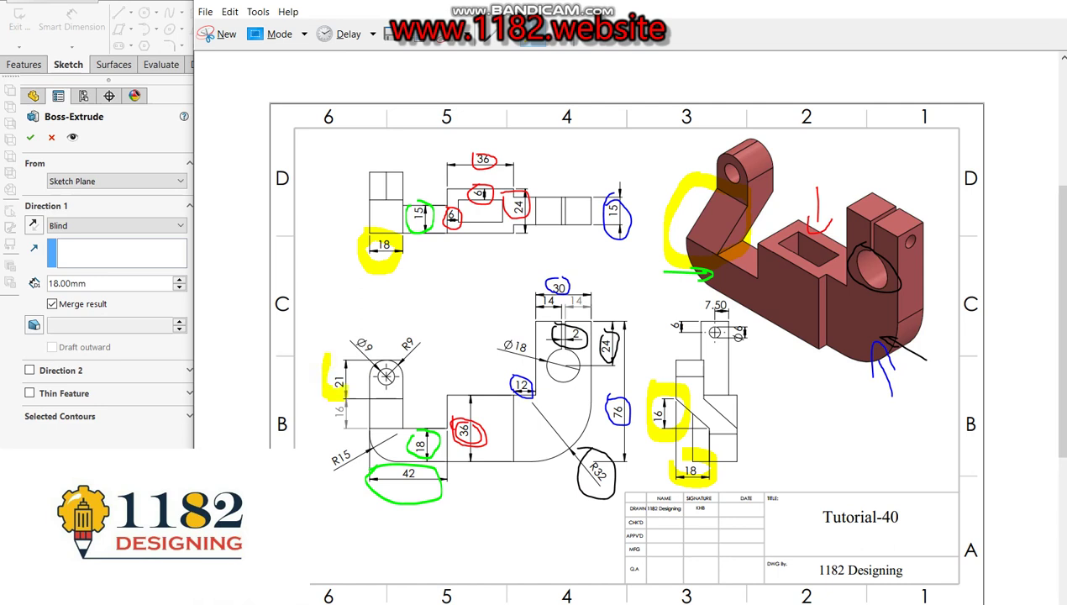
{"action": "left_click", "coordinate": [162, 351]}
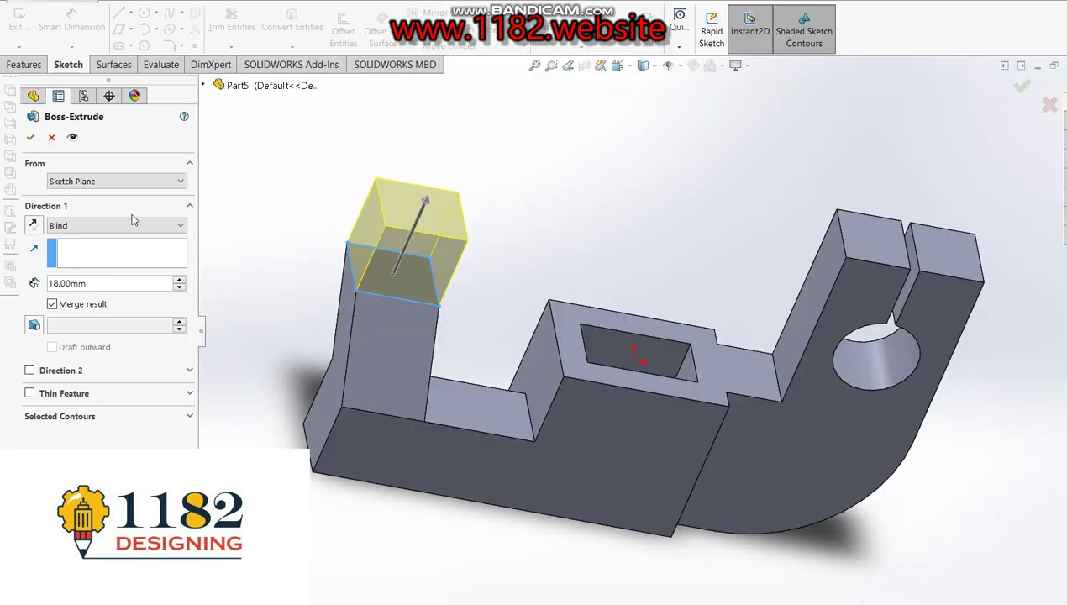
{"action": "left_click", "coordinate": [116, 282]}
{"action": "double_click", "coordinate": [107, 283]}
{"action": "type", "text": "21"}
{"action": "key", "text": "Return"}
{"action": "left_click", "coordinate": [31, 138]}
Fillet the top block's two vertical edges with a 9 mm radius, matching the drawing's R9
{"action": "left_click", "coordinate": [423, 46]}
{"action": "left_click", "coordinate": [444, 64]}
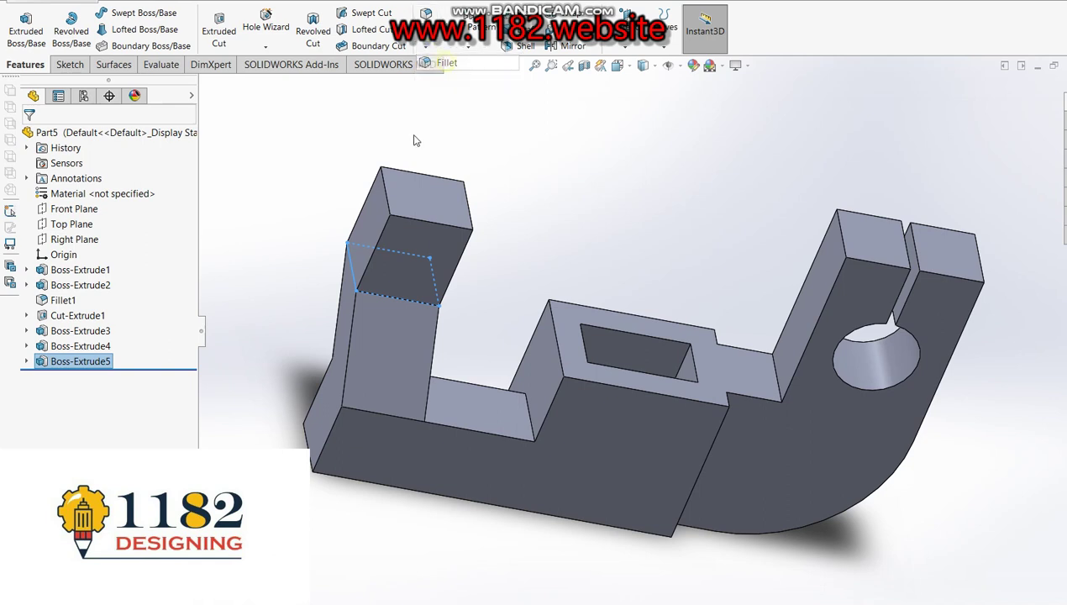
{"action": "left_click", "coordinate": [388, 202]}
{"action": "left_click", "coordinate": [467, 205]}
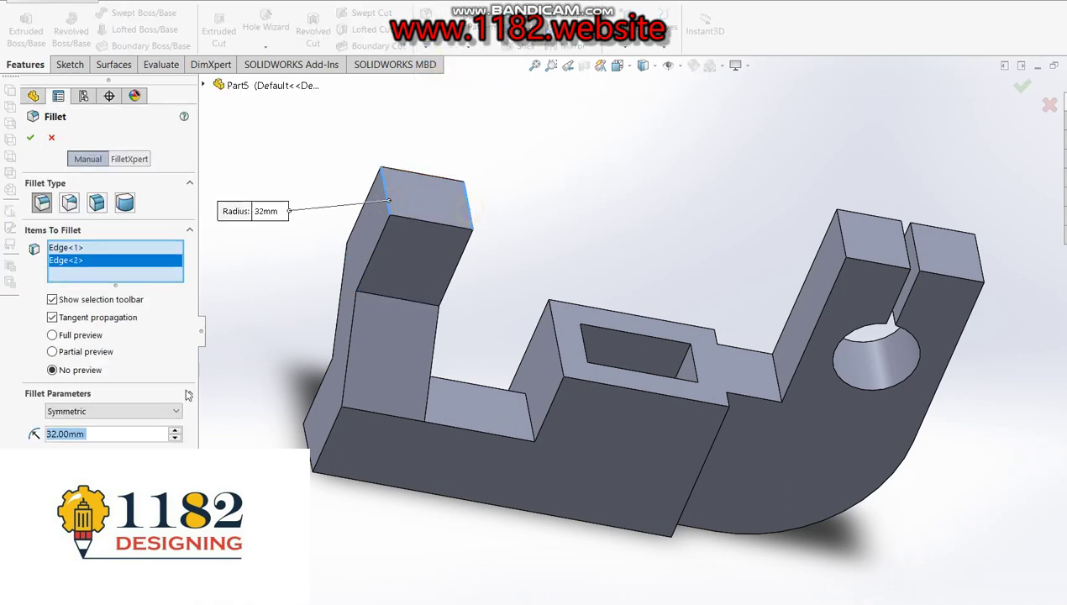
{"action": "type", "text": "9"}
{"action": "key", "text": "Return"}
{"action": "key", "text": "alt+Tab"}
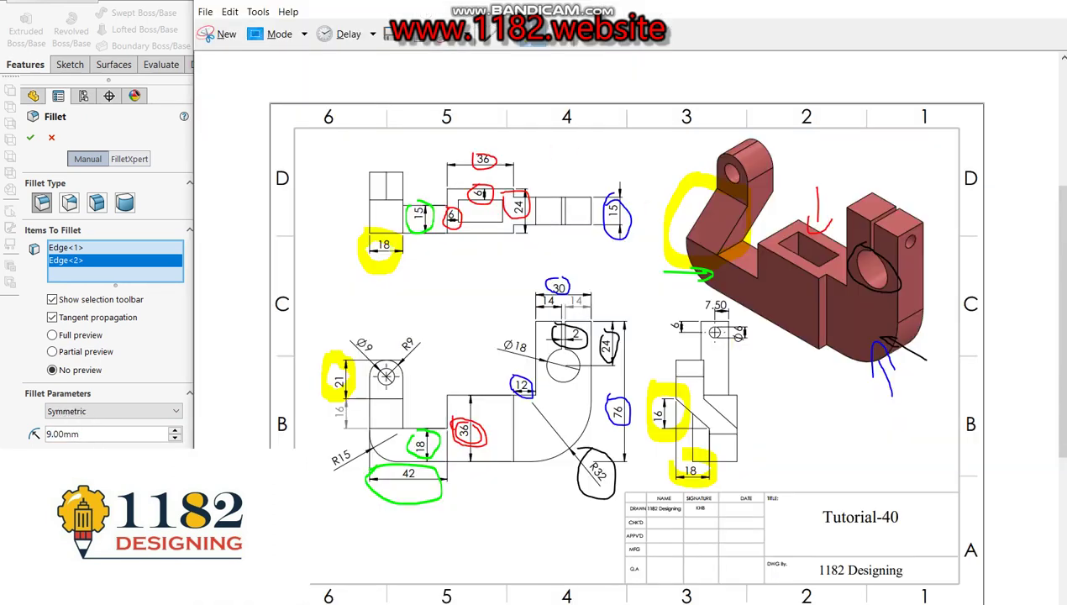
{"action": "mouse_move", "coordinate": [398, 330]}
{"action": "left_mouse_down"}
{"action": "mouse_move", "coordinate": [435, 336]}
{"action": "mouse_move", "coordinate": [380, 320]}
{"action": "left_mouse_up"}
{"action": "left_click", "coordinate": [21, 322]}
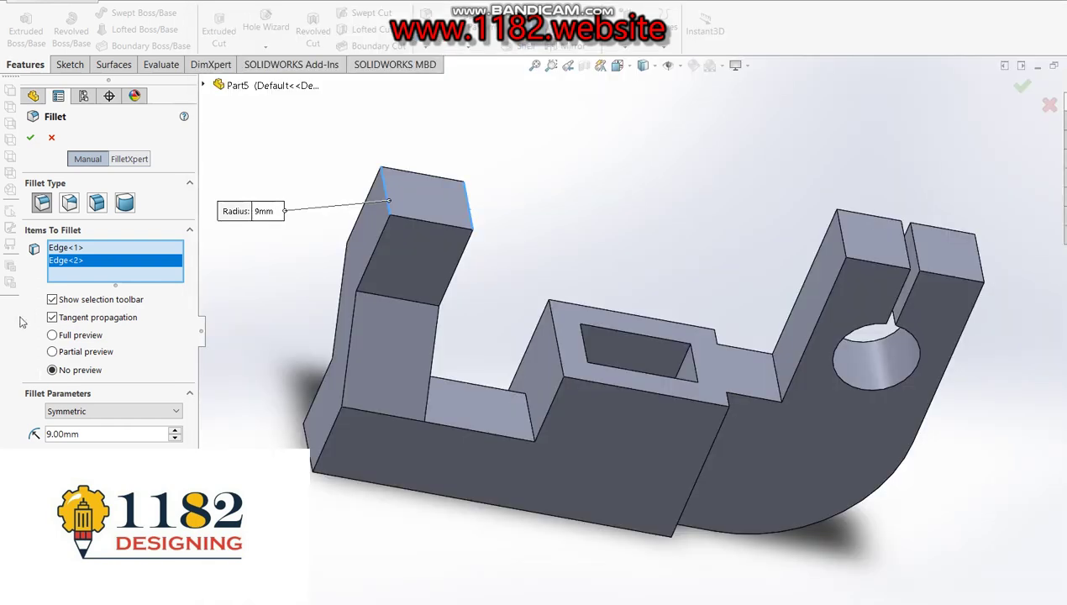
{"action": "left_click", "coordinate": [30, 137]}
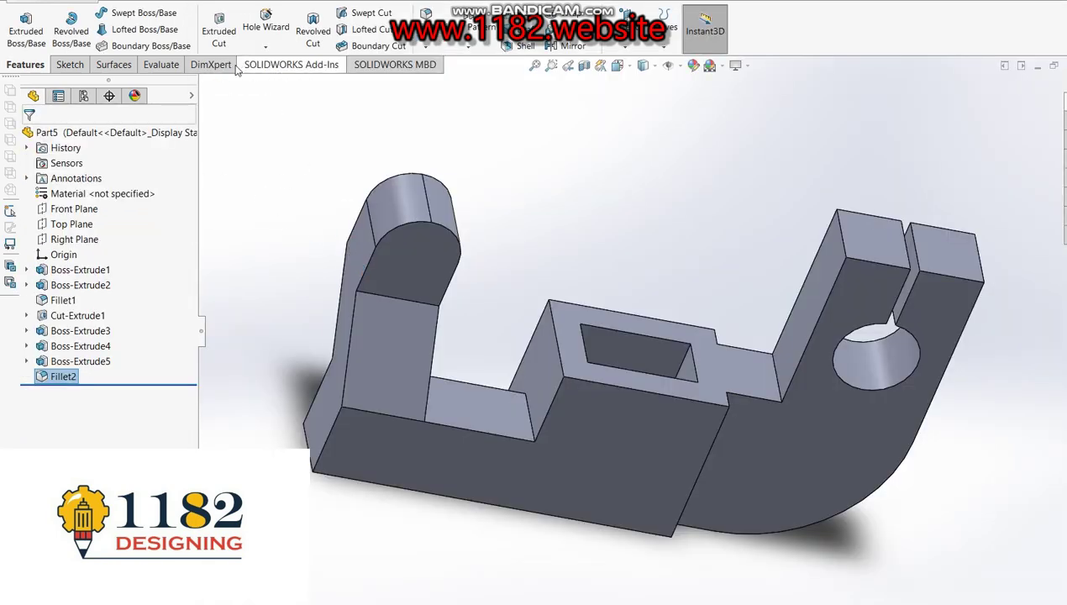
Sketch a Ø9 circle at the rounded lug's arc centre for an extruded cut
{"action": "left_click", "coordinate": [219, 30]}
{"action": "left_click", "coordinate": [415, 273]}
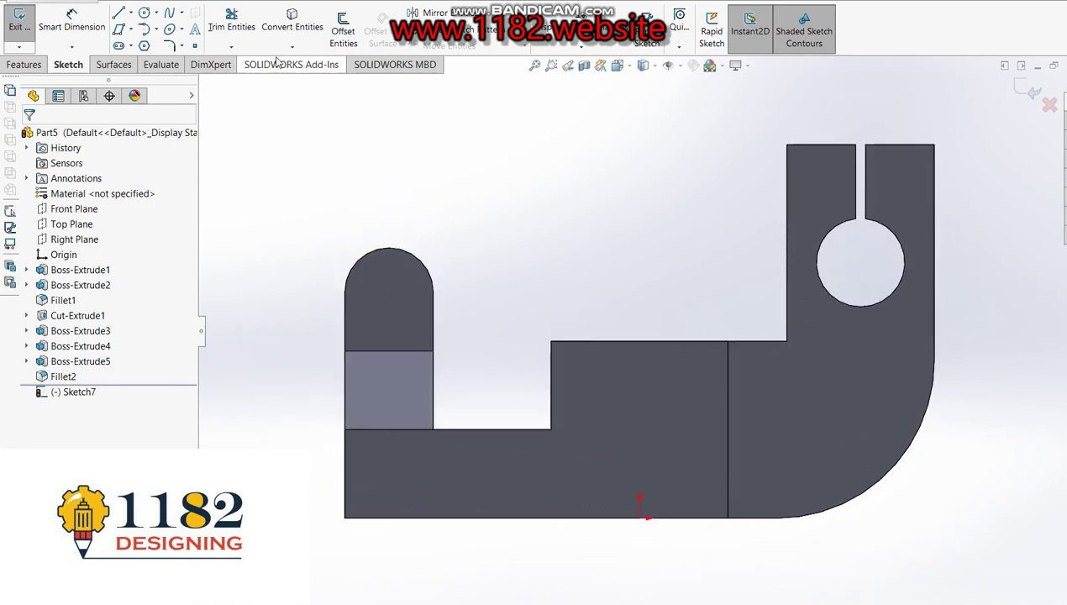
{"action": "left_click", "coordinate": [143, 12]}
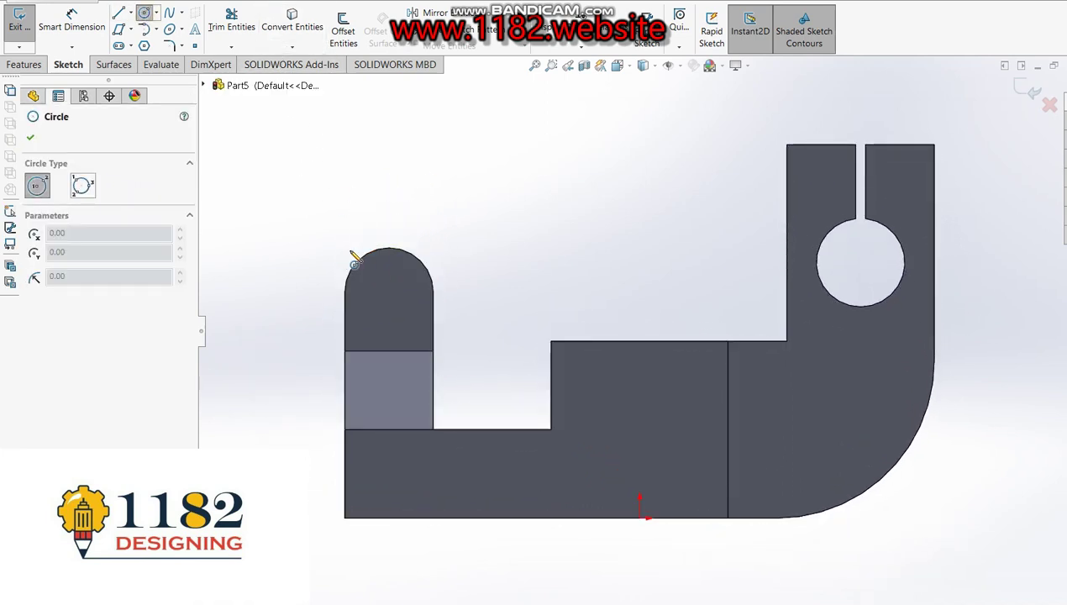
{"action": "left_click", "coordinate": [391, 291]}
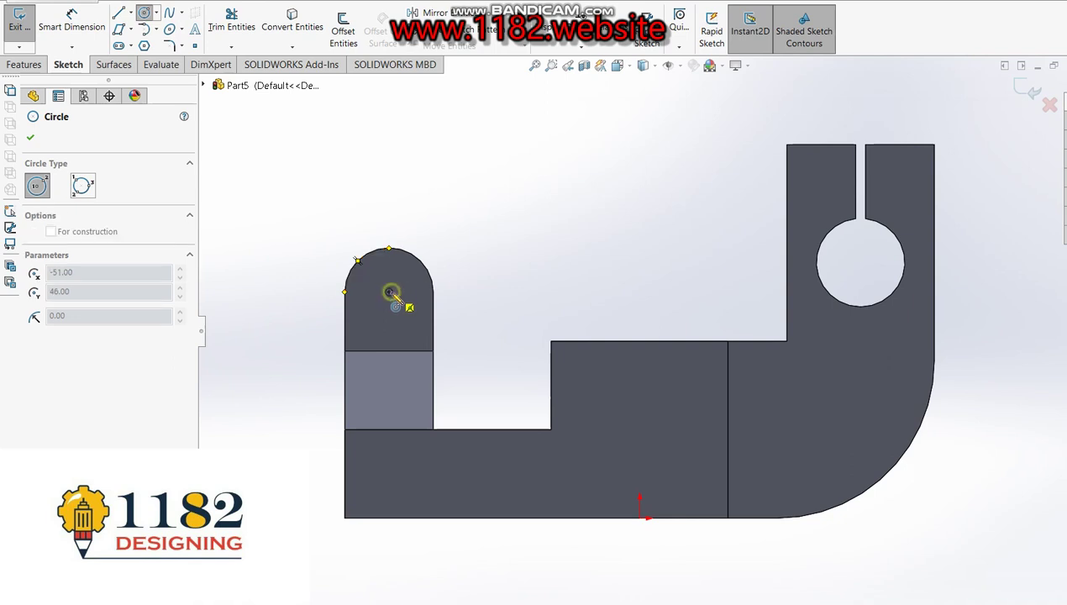
{"action": "left_click", "coordinate": [406, 309]}
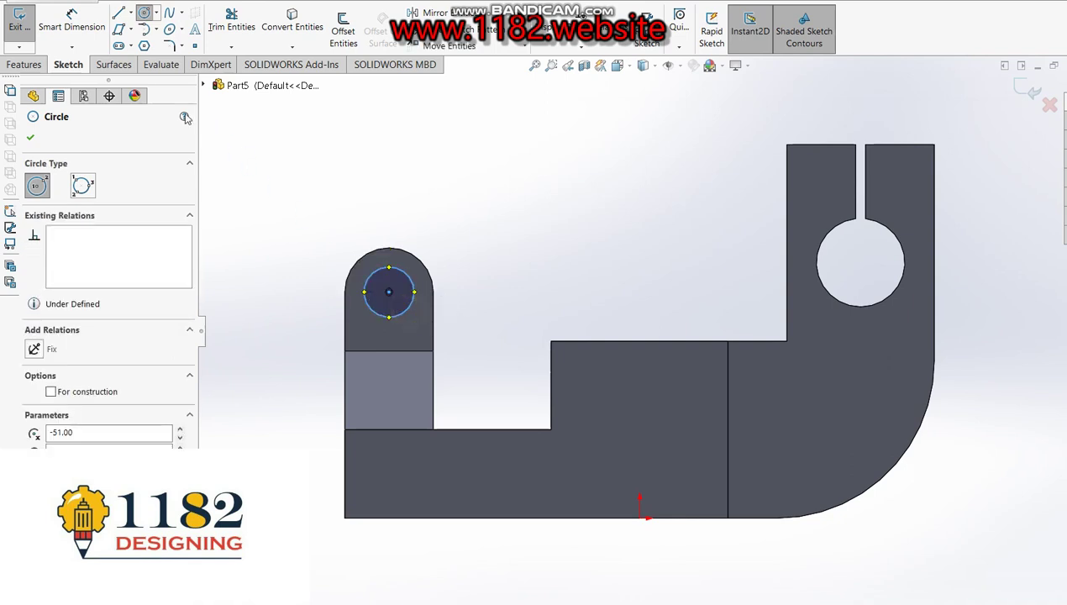
{"action": "left_click", "coordinate": [74, 21]}
{"action": "left_click", "coordinate": [410, 311]}
{"action": "left_click", "coordinate": [475, 229]}
{"action": "type", "text": "9"}
{"action": "key", "text": "Return"}
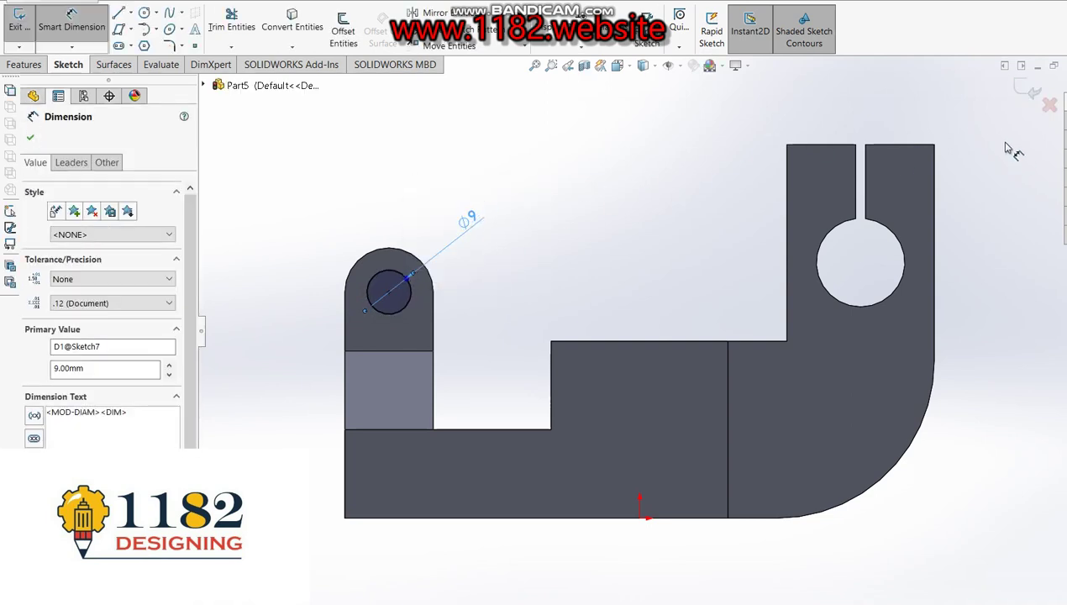
Cut the Ø9 hole 21 mm deep through the lug and return to the reference drawing
{"action": "left_click", "coordinate": [1021, 89]}
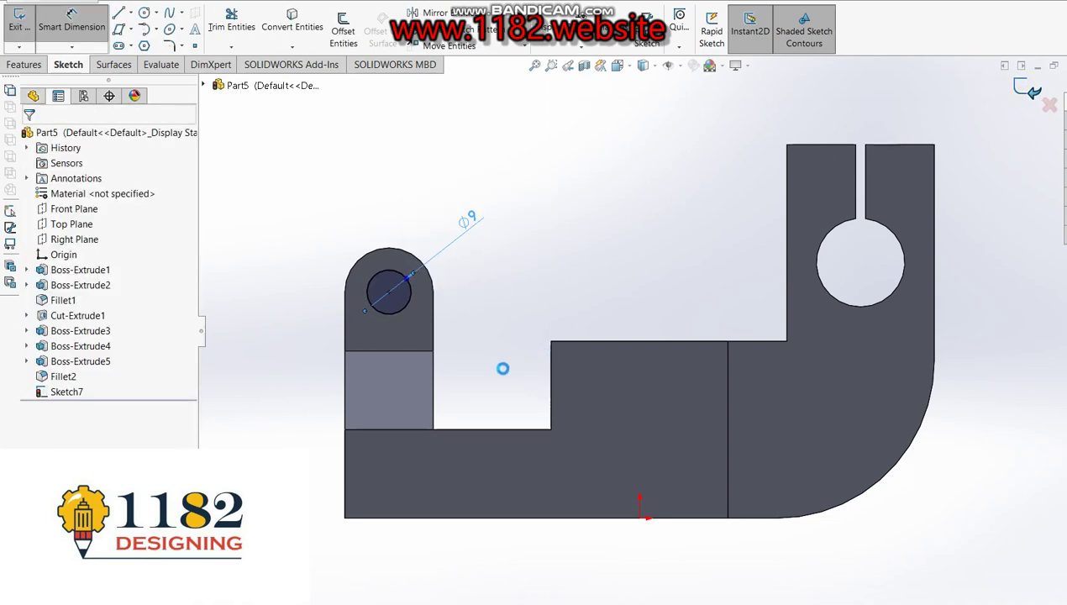
{"action": "middle_click_drag", "start_coordinate": [604, 462], "coordinate": [565, 462]}
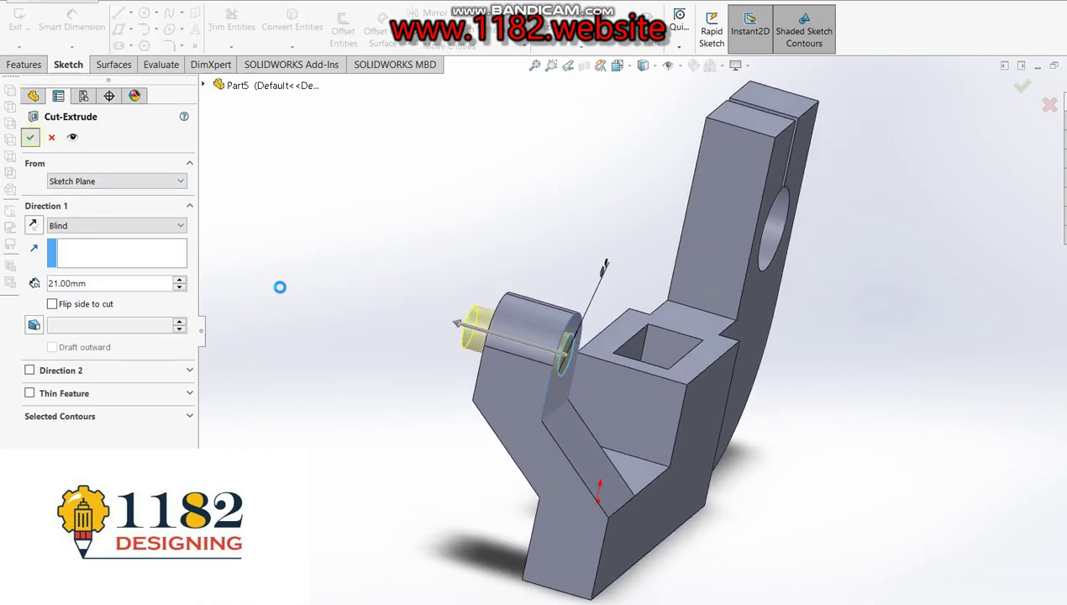
{"action": "left_click", "coordinate": [30, 138]}
{"action": "key", "text": "alt+Tab"}
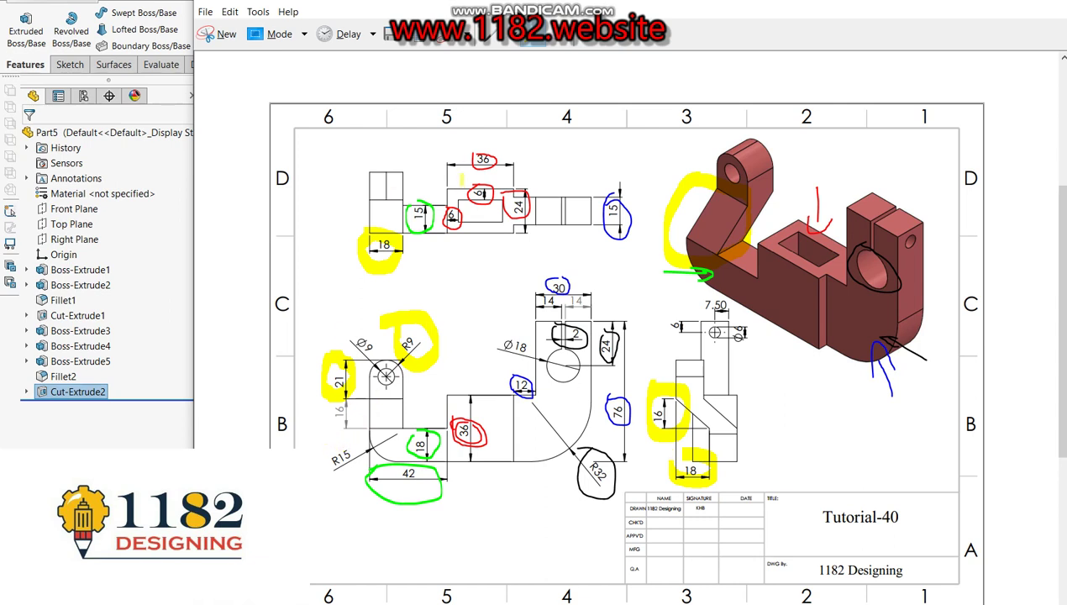
Circle the R15 dimension in red on the reference drawing
{"action": "left_click", "coordinate": [518, 42]}
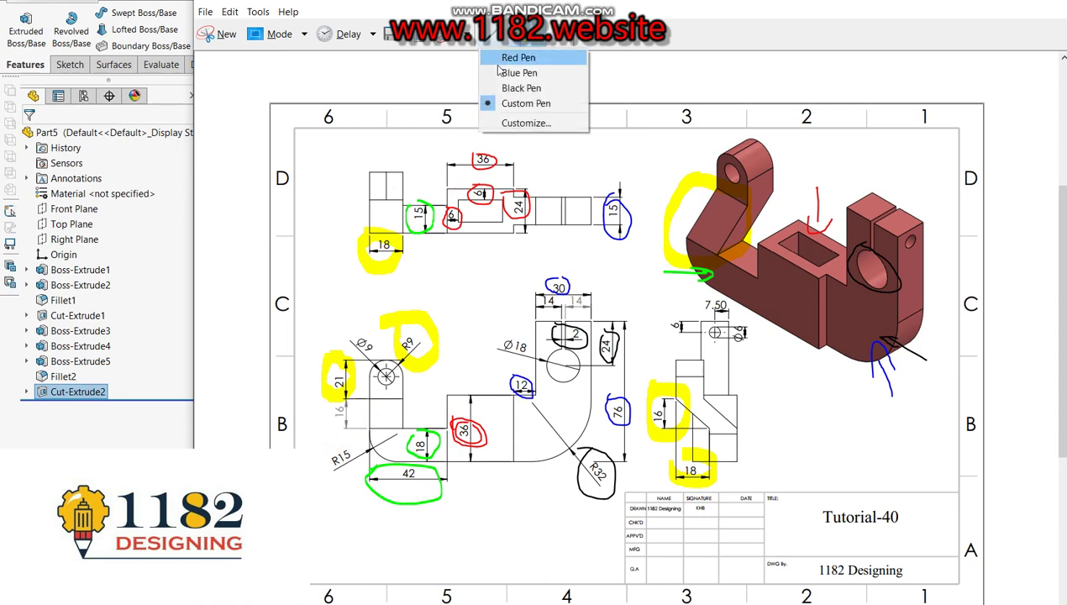
{"action": "left_click", "coordinate": [515, 58]}
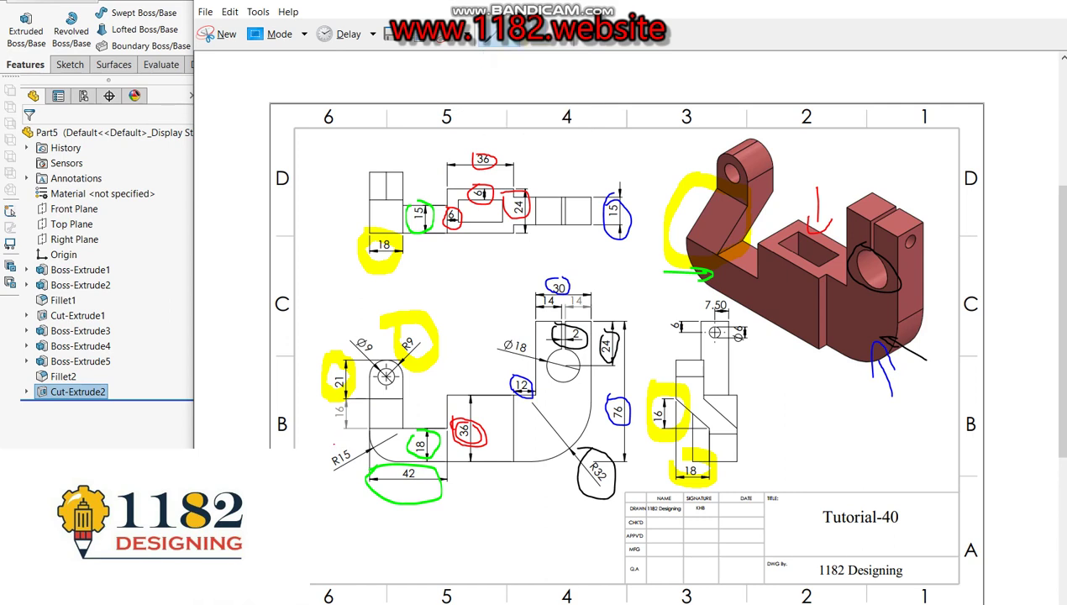
{"action": "left_click_drag", "start_coordinate": [358, 467], "coordinate": [314, 445]}
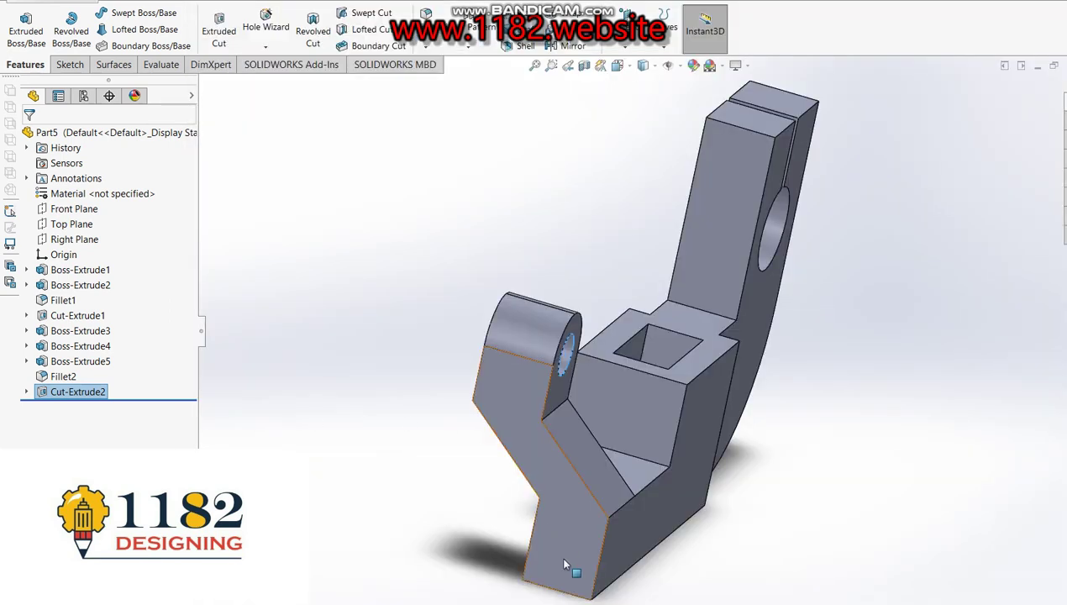
Fillet the bottom corner edge with a 15 mm radius, removing the extra selected face
{"action": "left_click", "coordinate": [424, 47]}
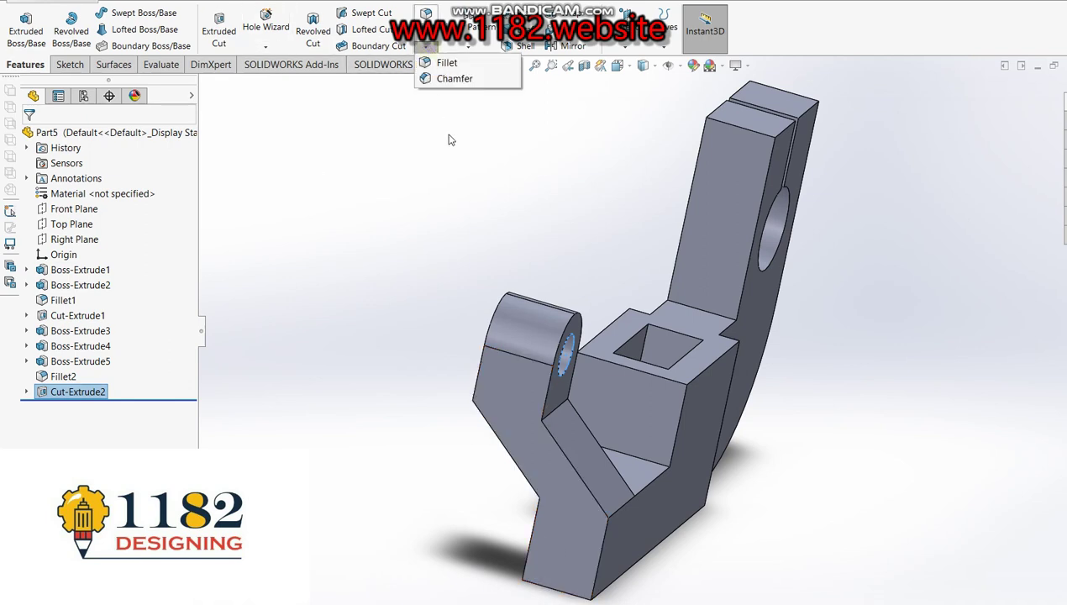
{"action": "left_click", "coordinate": [446, 62]}
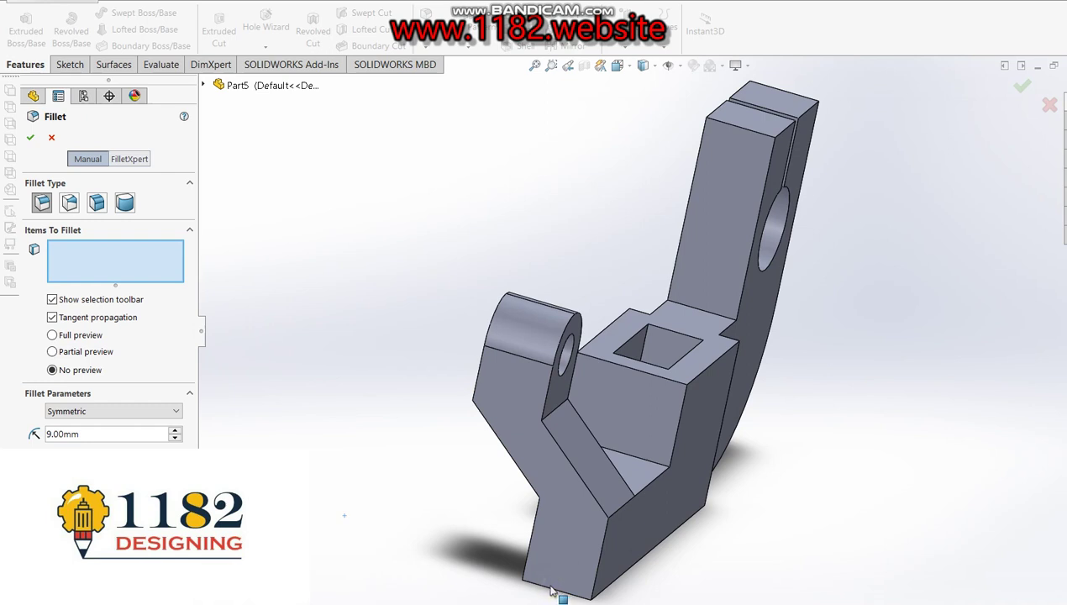
{"action": "left_click", "coordinate": [547, 590]}
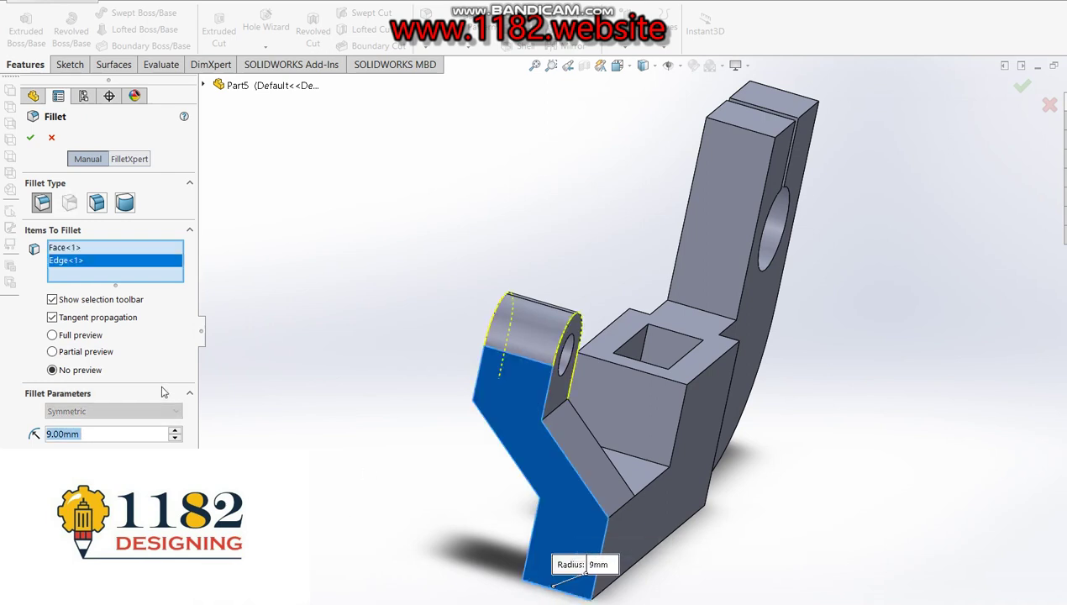
{"action": "right_click", "coordinate": [78, 251]}
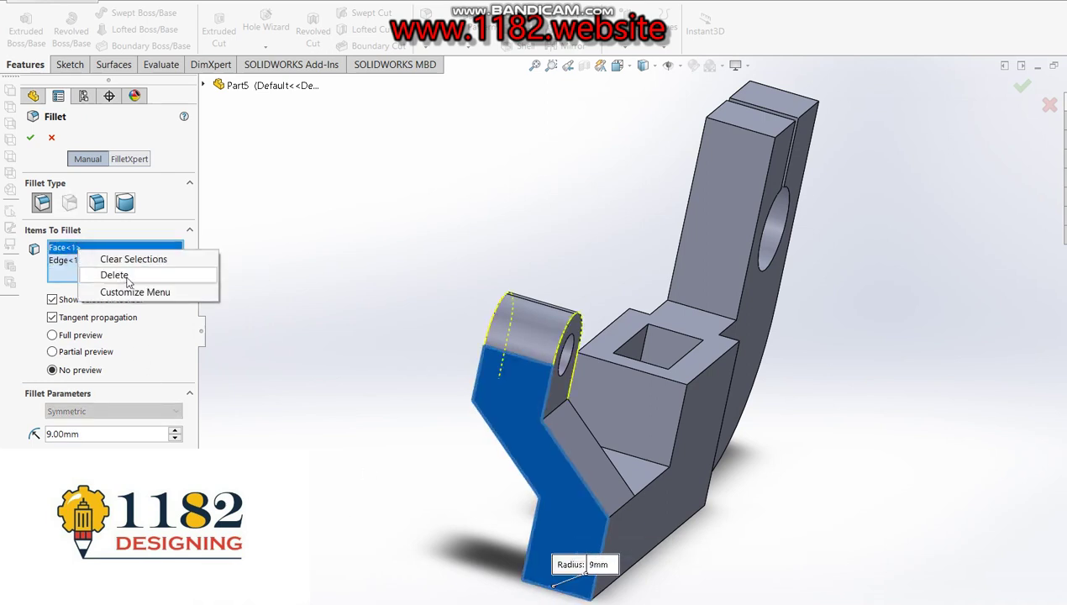
{"action": "left_click", "coordinate": [118, 276]}
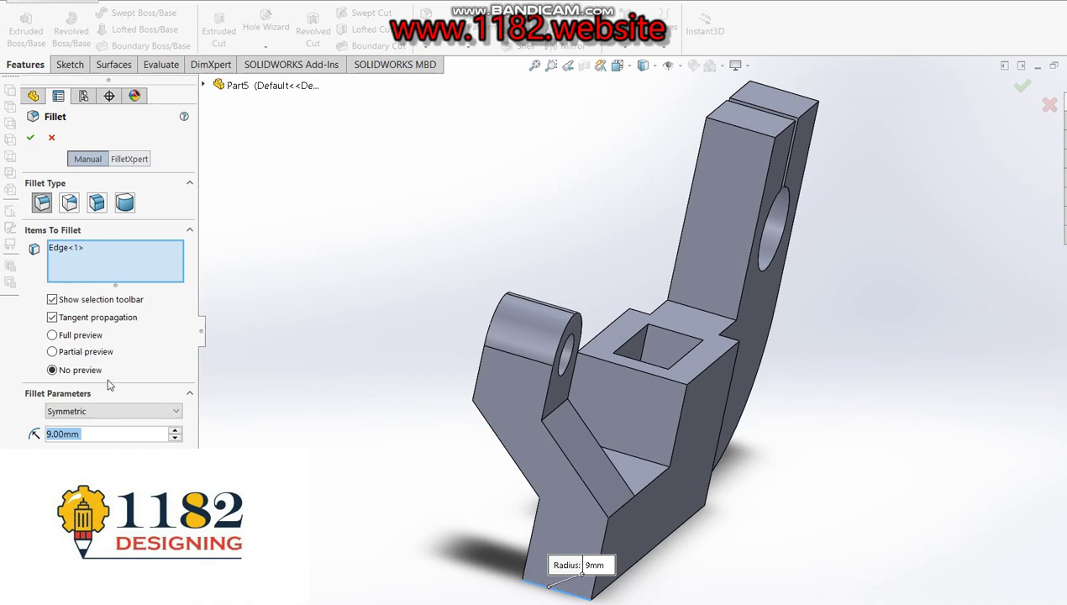
{"action": "type", "text": "15"}
{"action": "key", "text": "Return"}
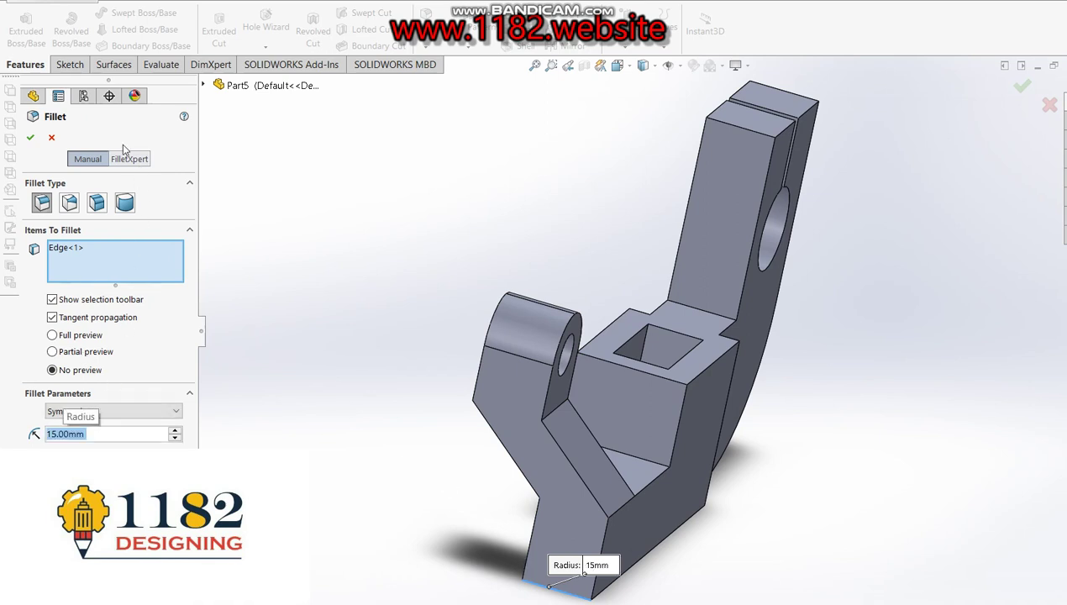
{"action": "left_click", "coordinate": [30, 137]}
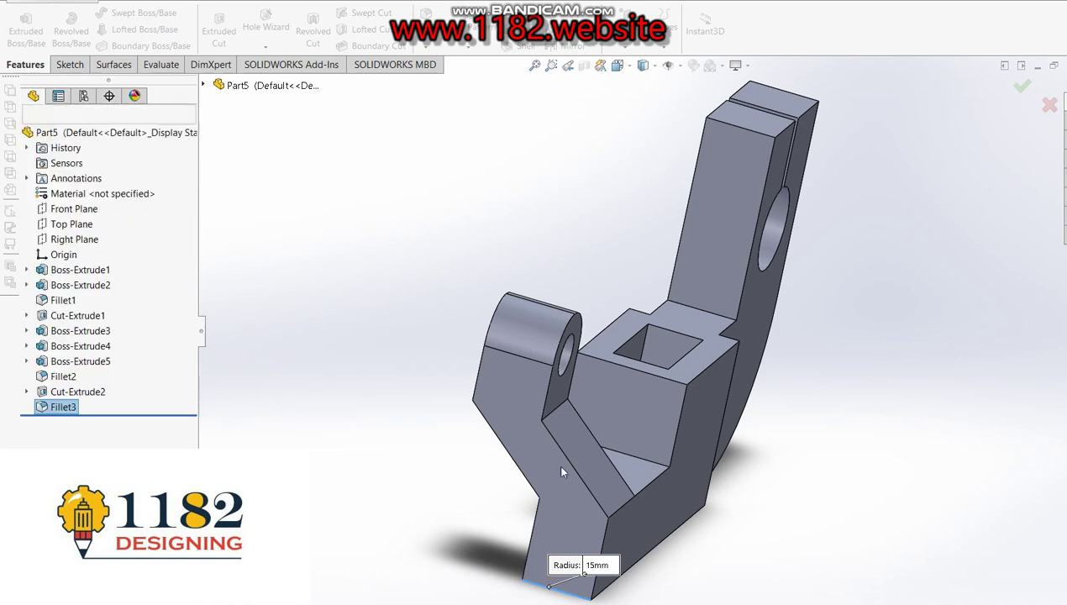
{"action": "mouse_move", "coordinate": [670, 494]}
{"action": "middle_mouse_down"}
{"action": "mouse_move", "coordinate": [610, 483]}
{"action": "mouse_move", "coordinate": [588, 495]}
{"action": "middle_mouse_up"}
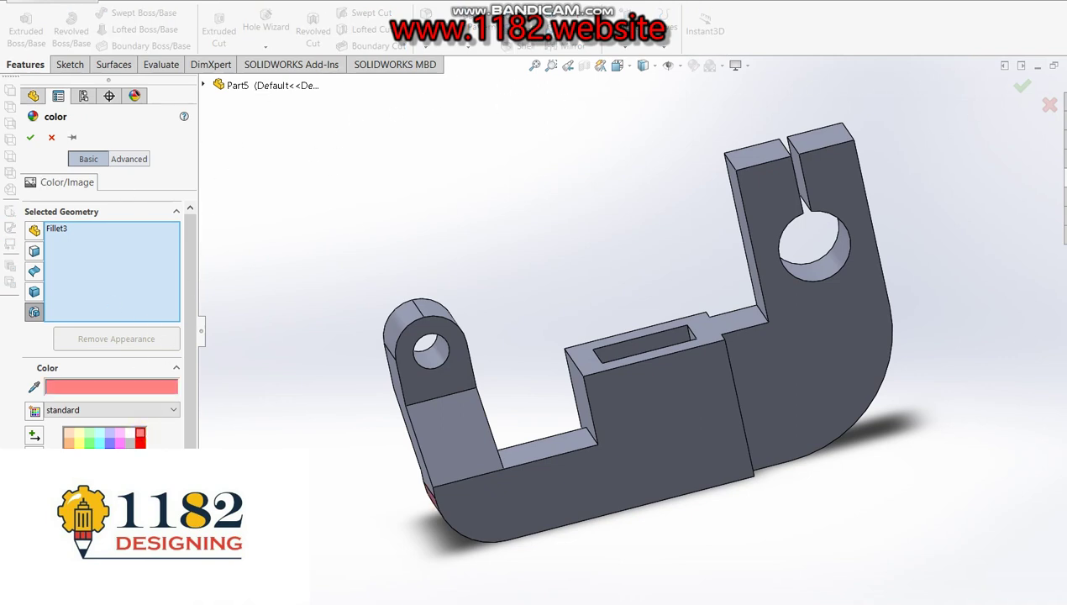
Apply a red appearance to the whole part Part5 instead of only the fillet
{"action": "left_click", "coordinate": [1022, 88]}
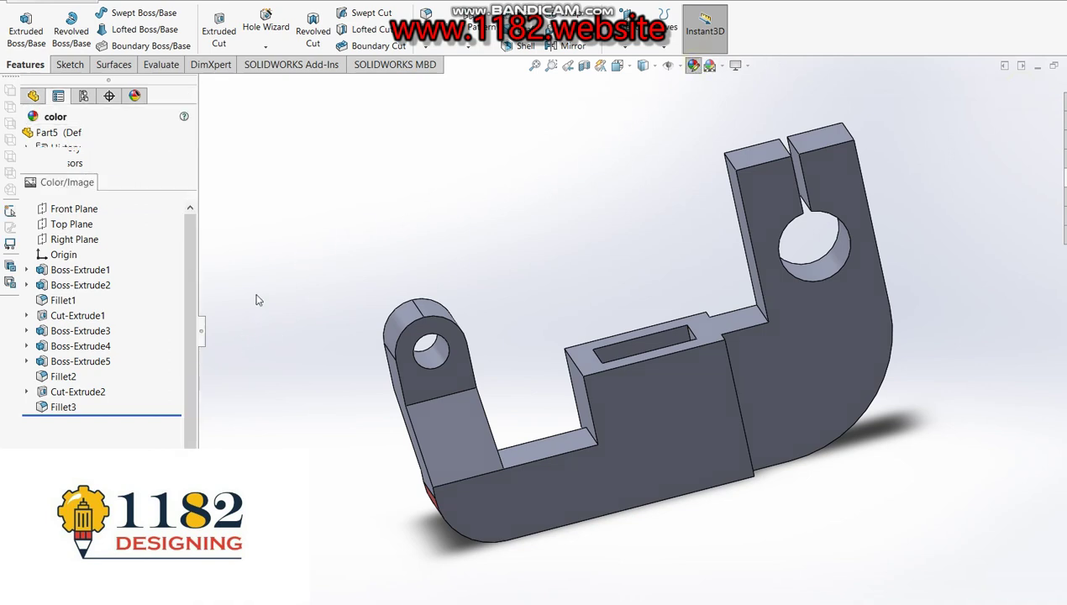
{"action": "left_click", "coordinate": [140, 431]}
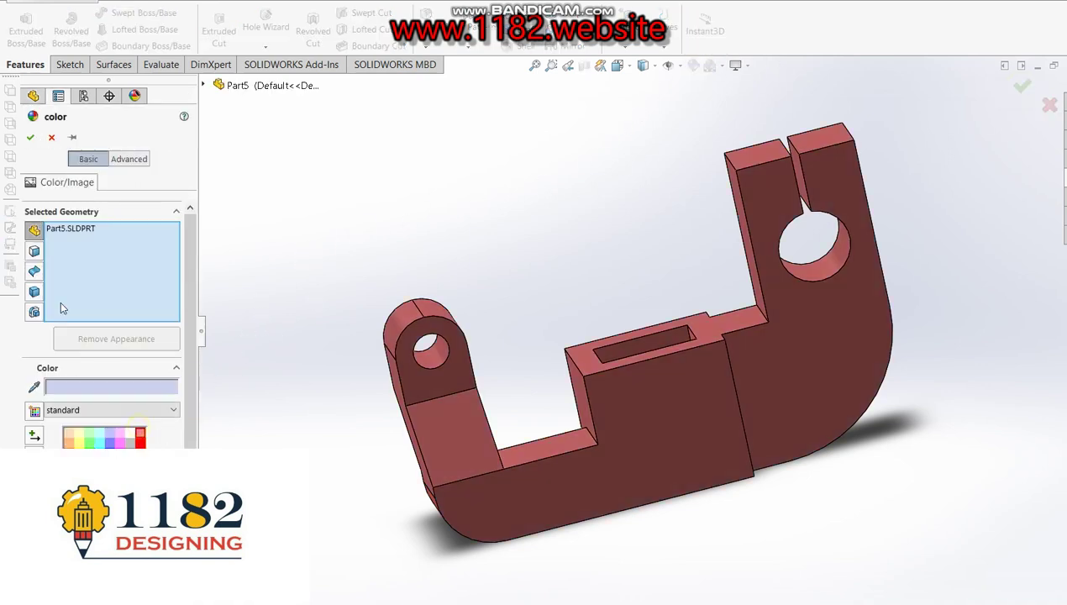
{"action": "left_click", "coordinate": [30, 137]}
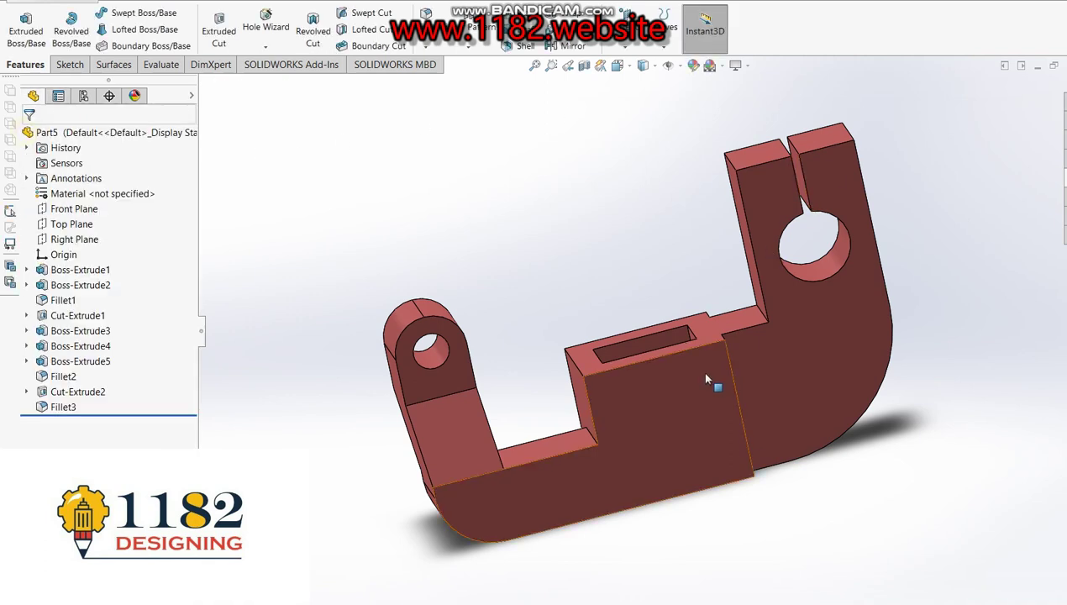
{"action": "mouse_move", "coordinate": [694, 387]}
{"action": "middle_mouse_down"}
{"action": "mouse_move", "coordinate": [774, 399]}
{"action": "mouse_move", "coordinate": [756, 402]}
{"action": "middle_mouse_up"}
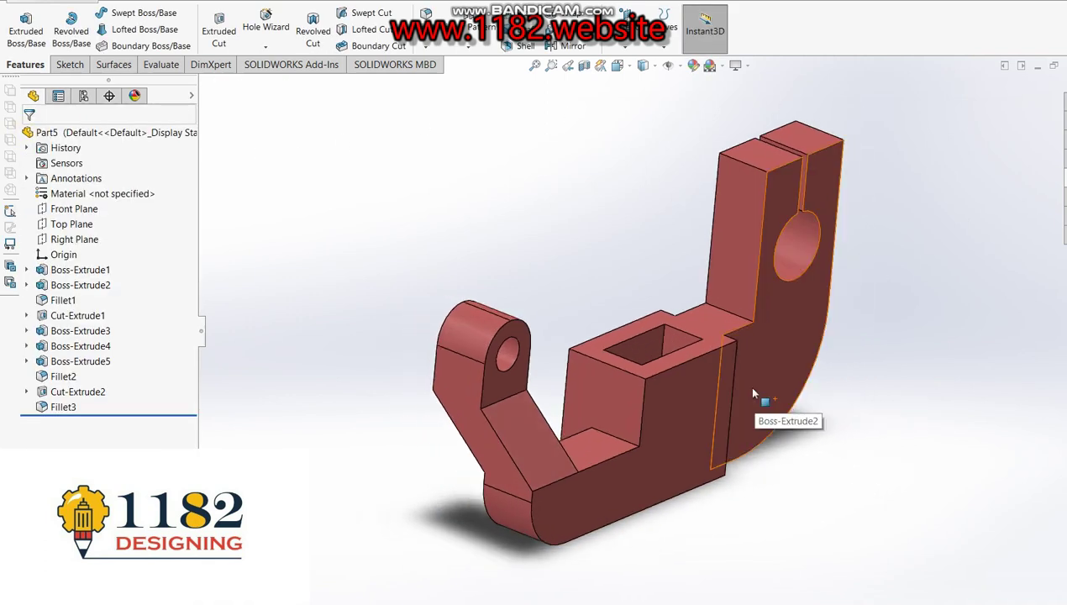